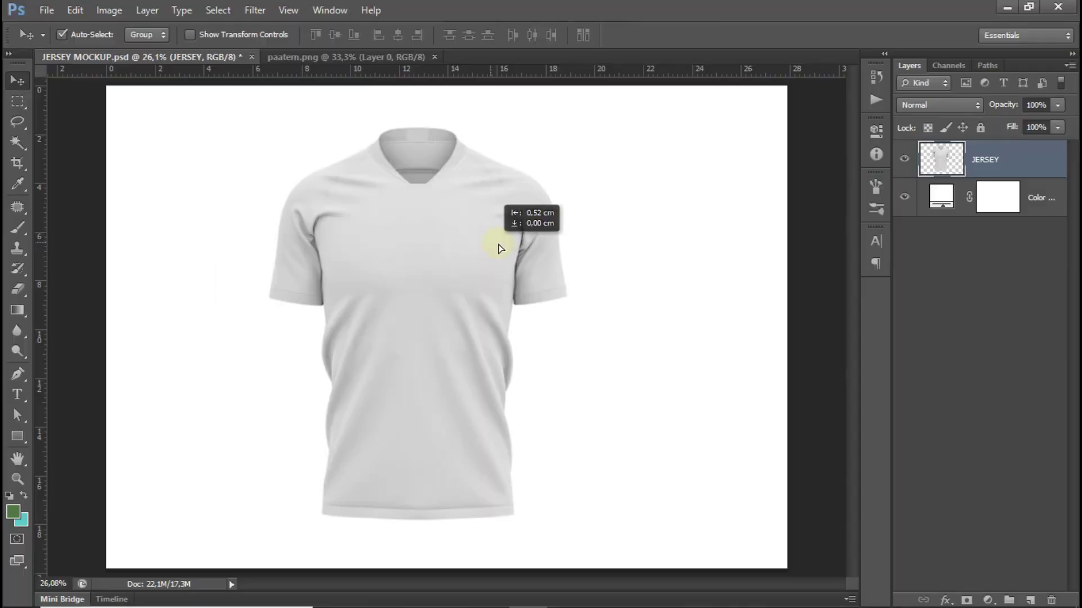
- Drag the JERSEY layer a little to the right on the mockup canvas
drag(490, 246, 514, 248)
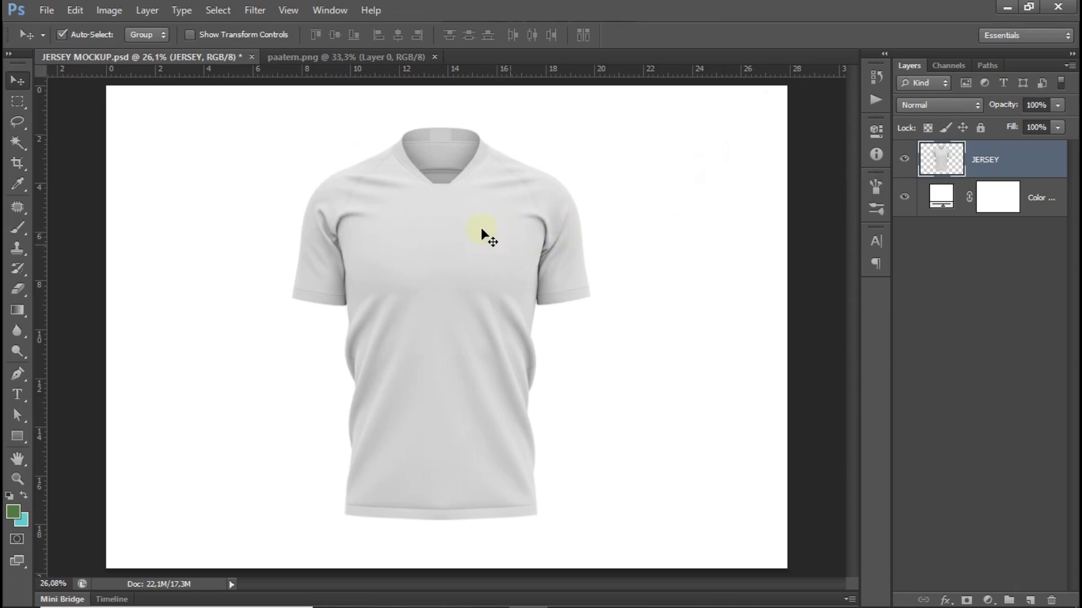
- With the Pen tool, start a path on the left collar and trace around the V-neck
click(18, 374)
scroll(360, 140, up, 2)
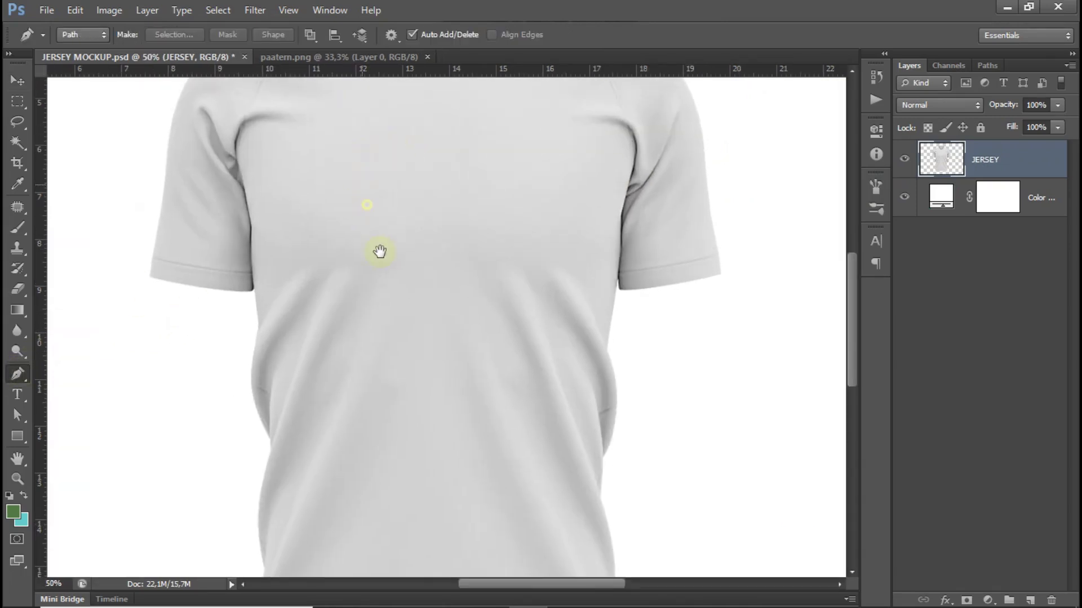
scroll(380, 249, up, 3)
scroll(411, 266, up, 2)
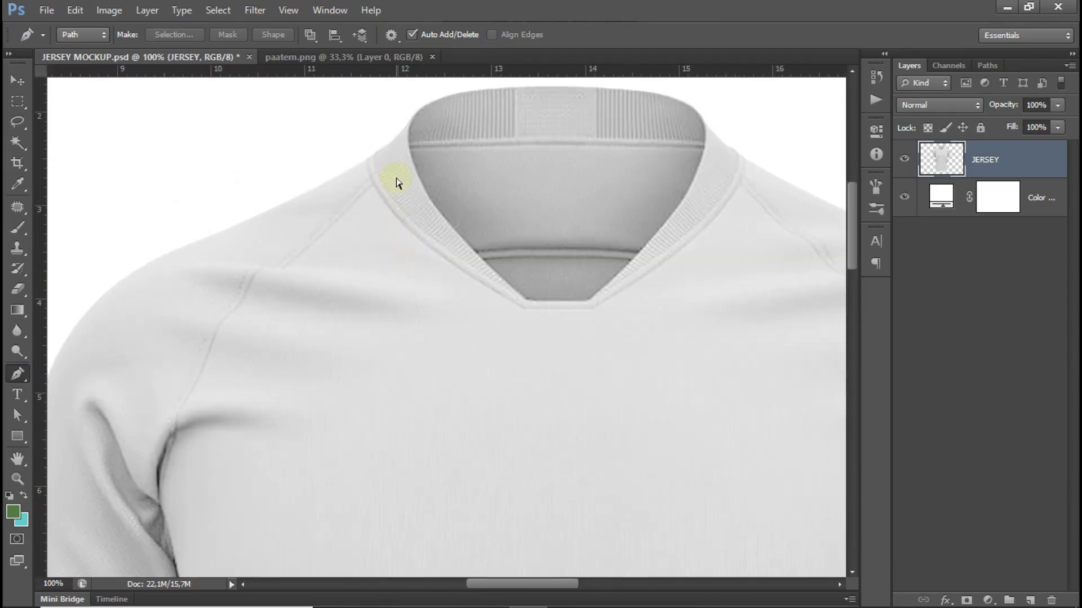
scroll(396, 181, up, 2)
drag(391, 177, 371, 294)
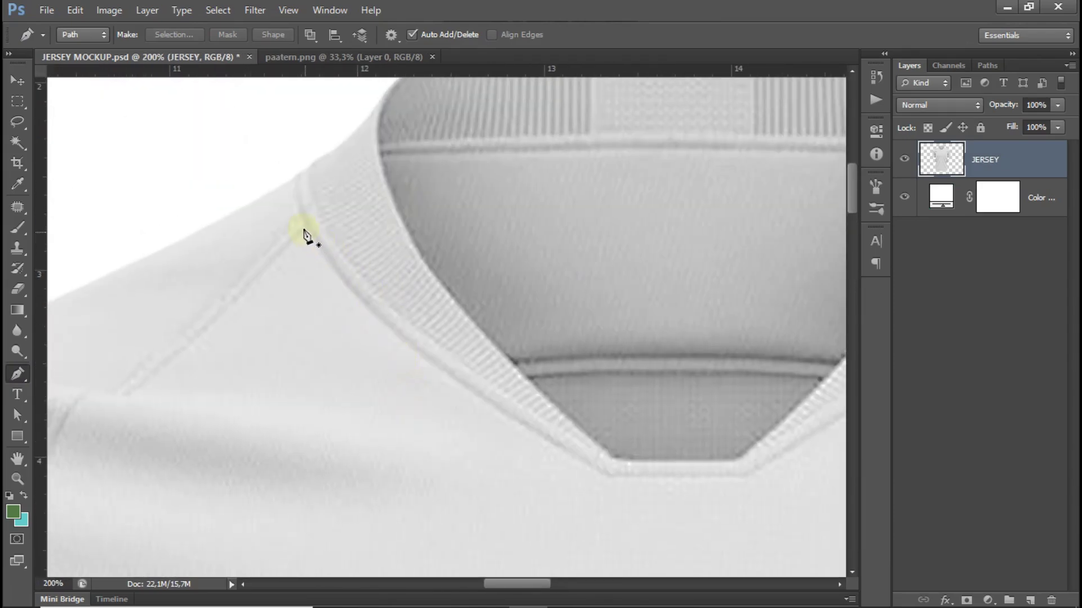
click(316, 217)
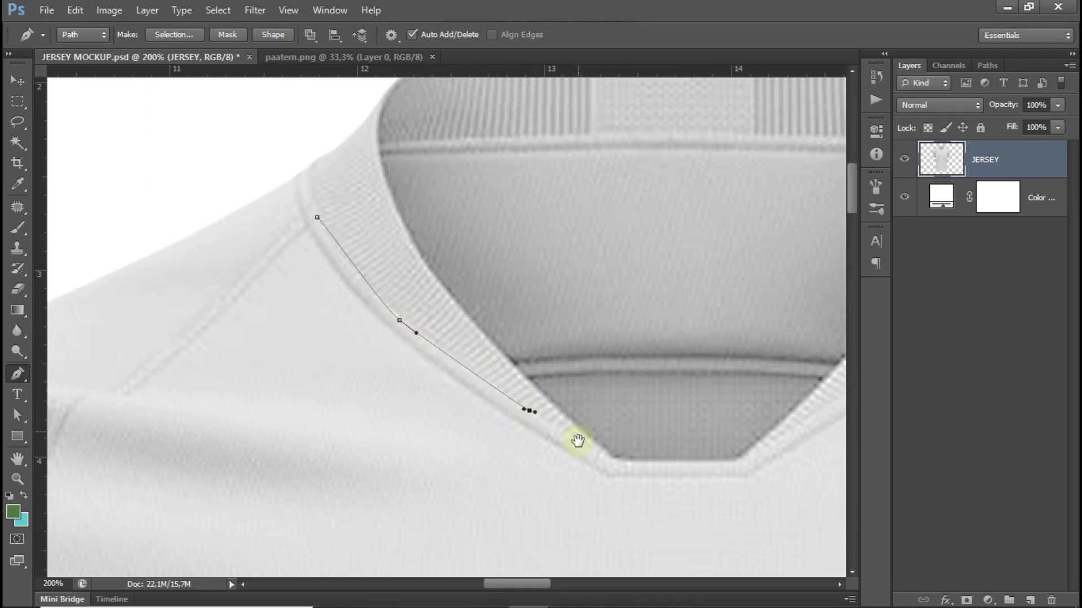
drag(577, 440, 422, 420)
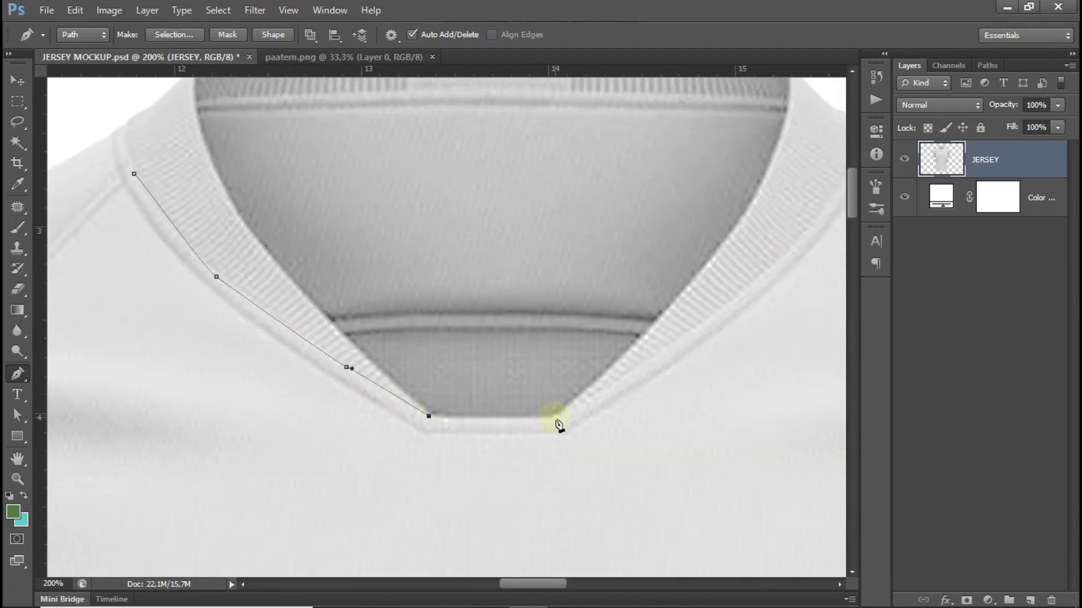
drag(697, 333, 545, 412)
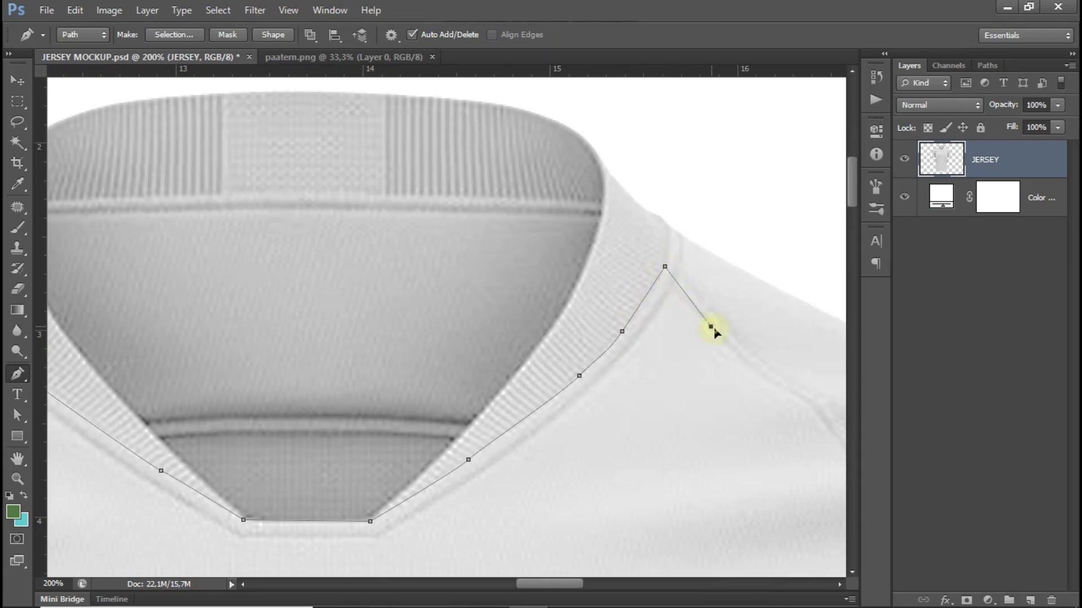
drag(736, 360, 527, 372)
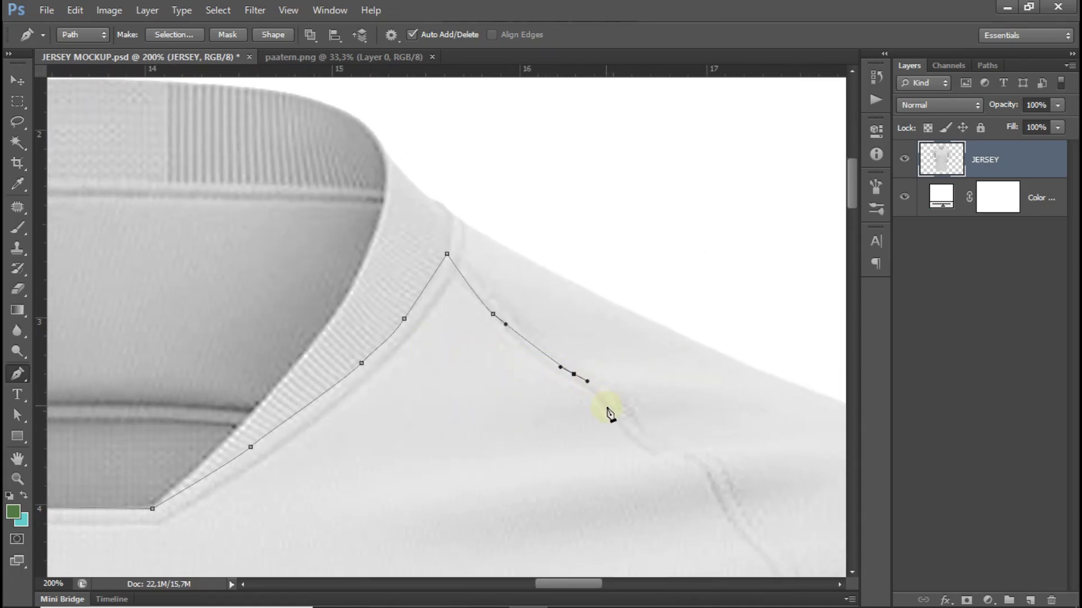
- Continue the path down the right raglan seam, armpit and sleeve edge past the hem
mouse_move(606, 408)
mouse_down()
mouse_move(615, 415)
mouse_move(397, 338)
mouse_up()
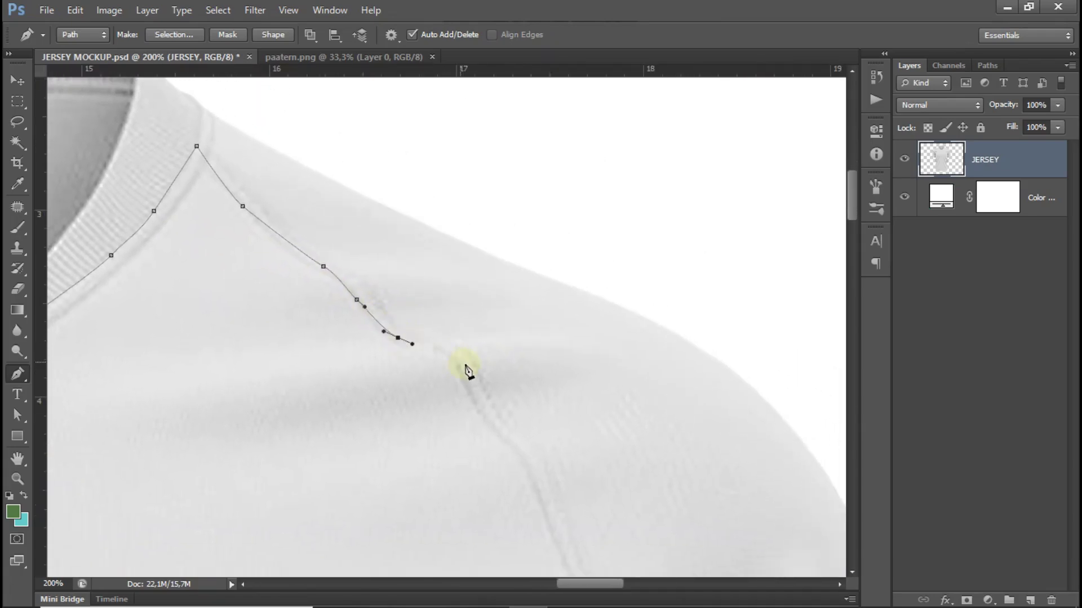
drag(543, 502, 507, 324)
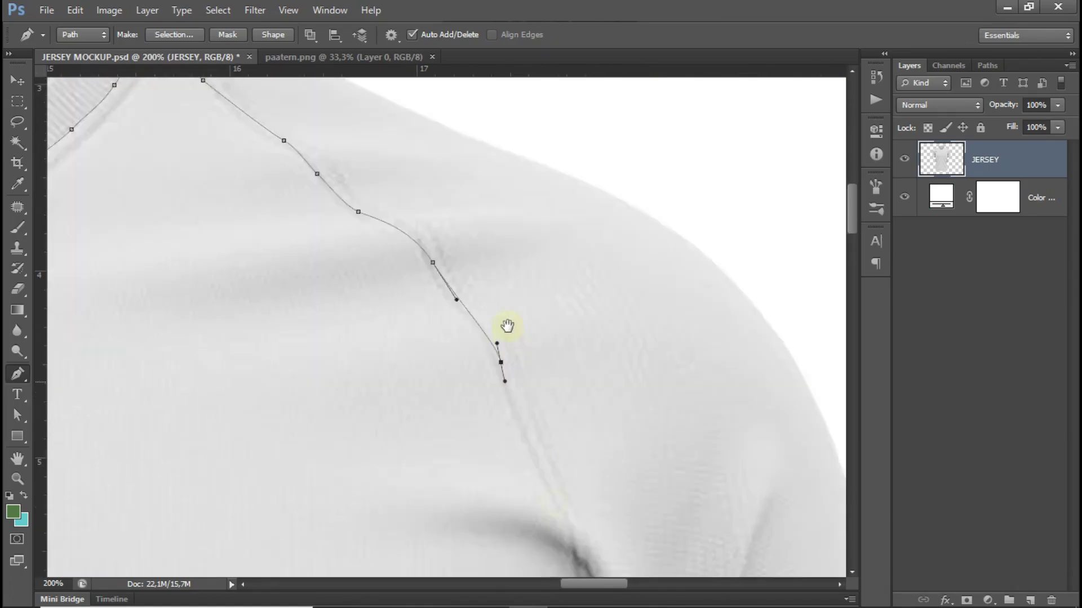
click(561, 467)
mouse_move(562, 468)
mouse_down()
mouse_move(526, 340)
mouse_move(537, 287)
mouse_up()
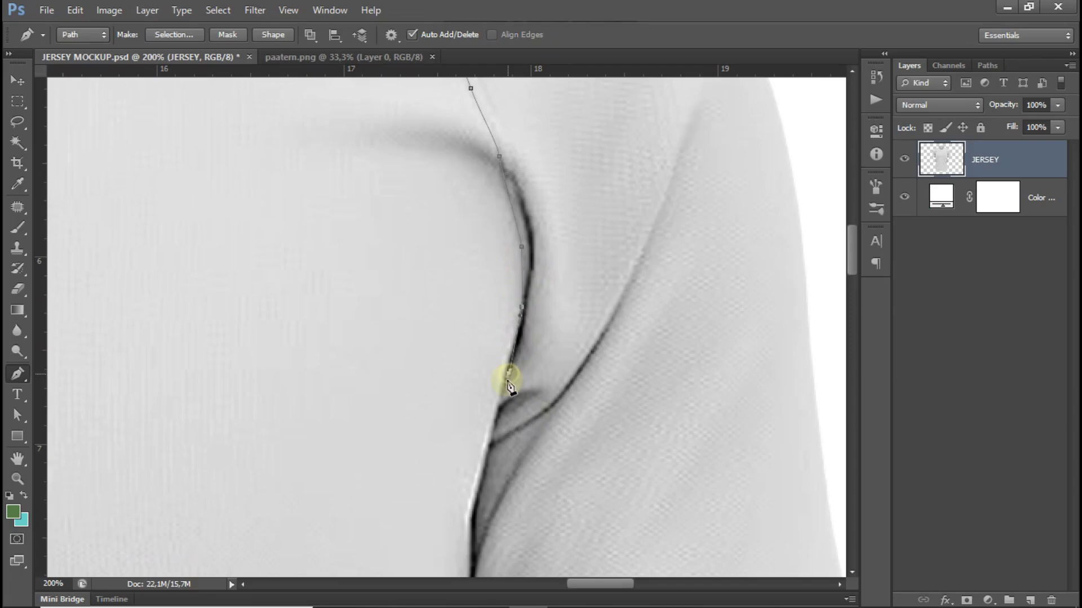
mouse_move(509, 380)
mouse_down()
mouse_move(507, 241)
mouse_move(490, 310)
mouse_move(484, 234)
mouse_up()
click(477, 344)
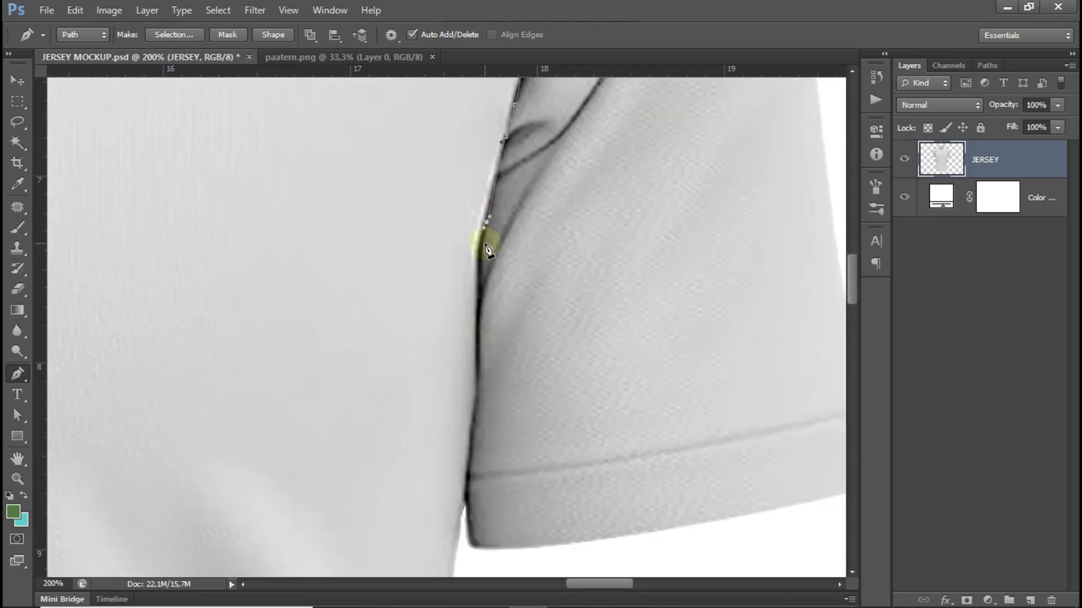
drag(483, 302, 481, 256)
click(477, 255)
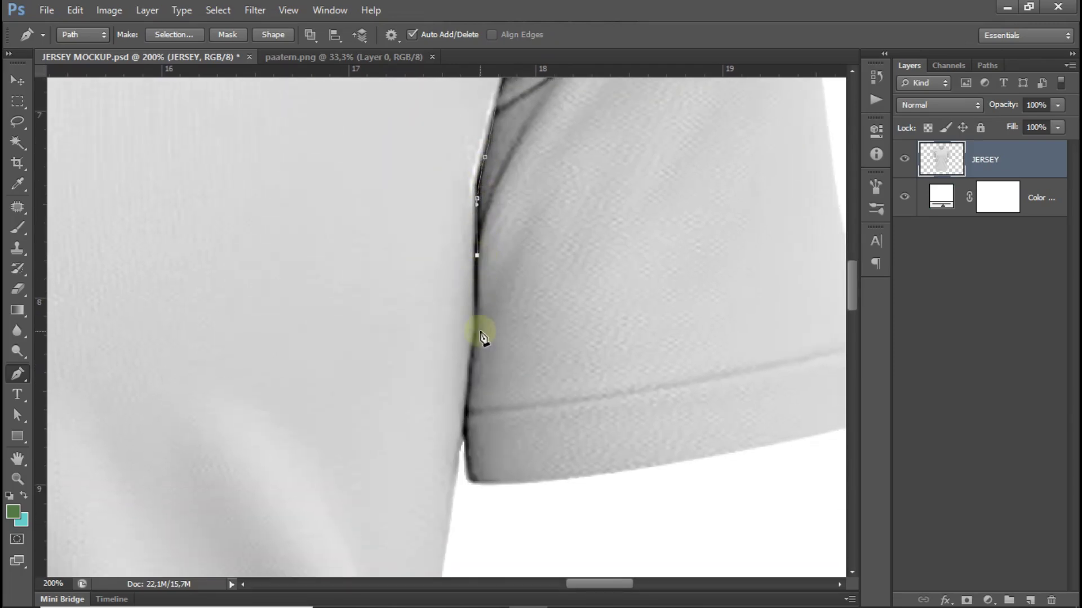
click(475, 338)
drag(463, 431, 487, 265)
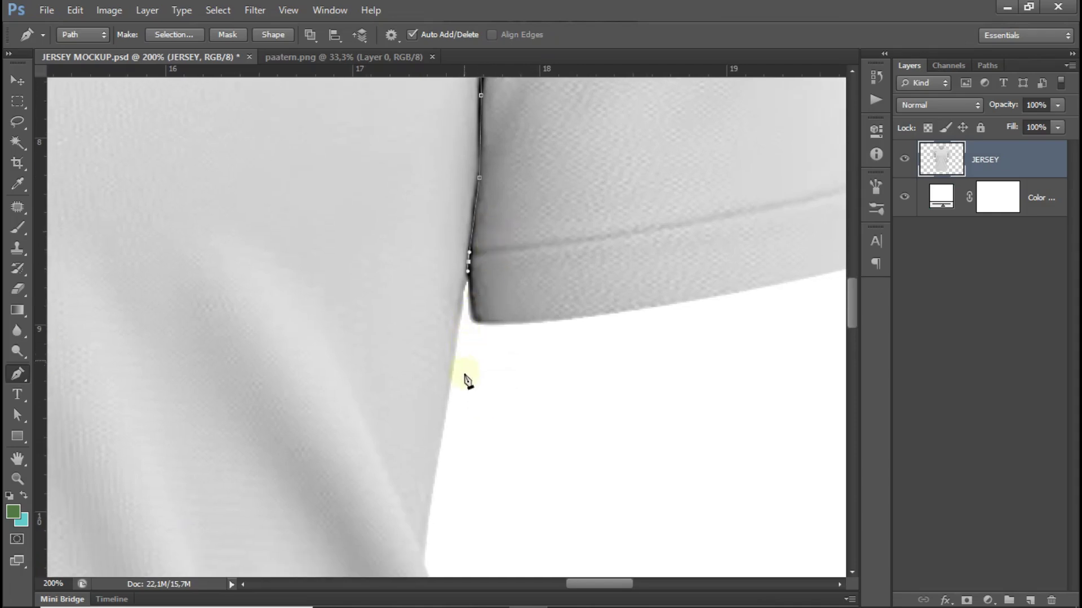
scroll(533, 314, down, 5)
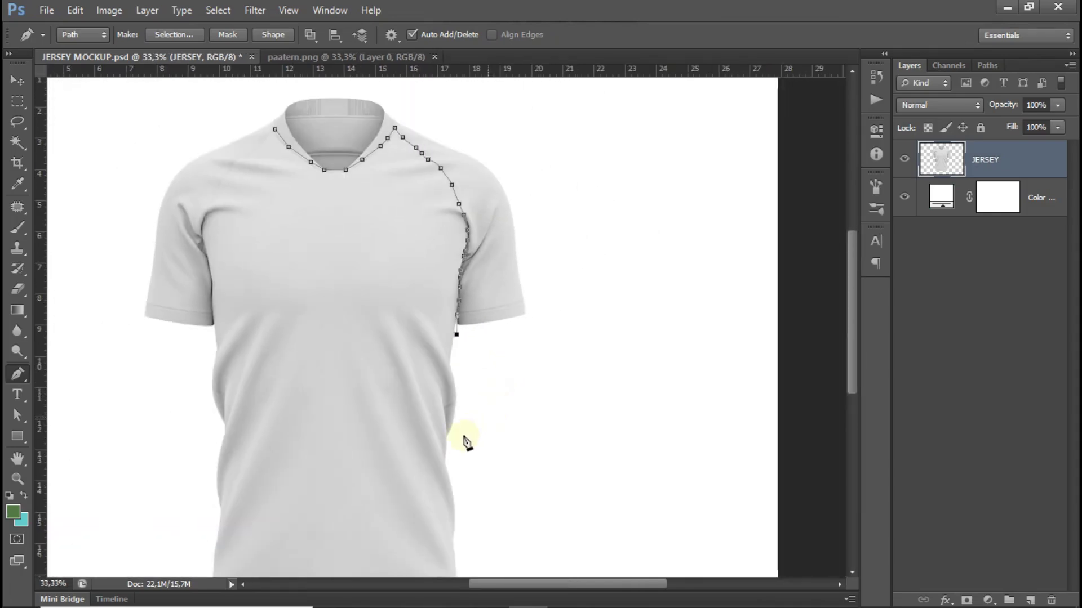
scroll(463, 440, down, 3)
- Extend the path below the body and around the left sleeve-hem corner
click(578, 285)
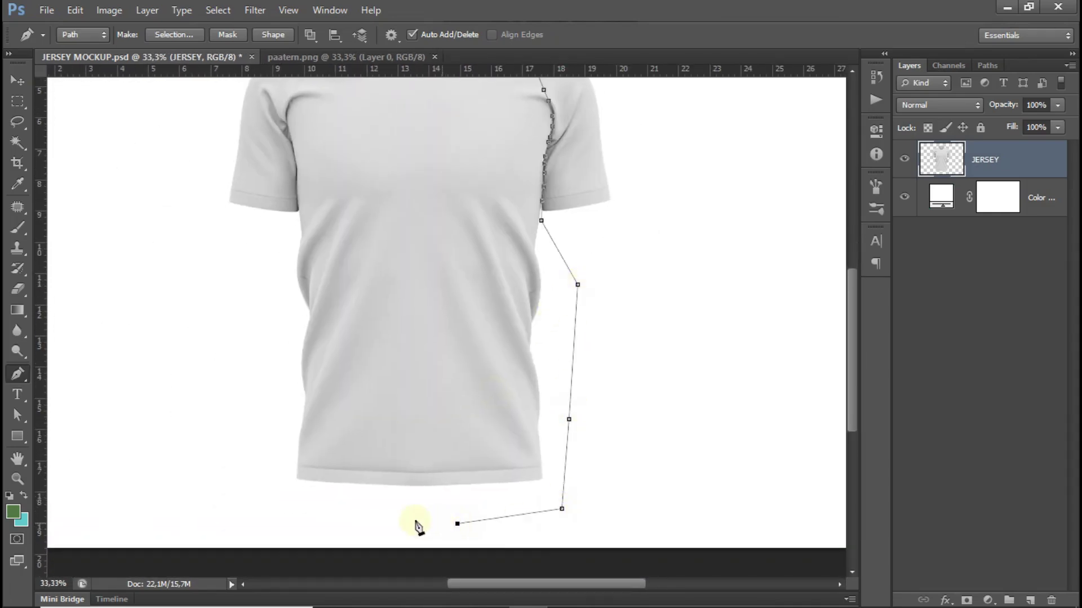
scroll(288, 200, up, 2)
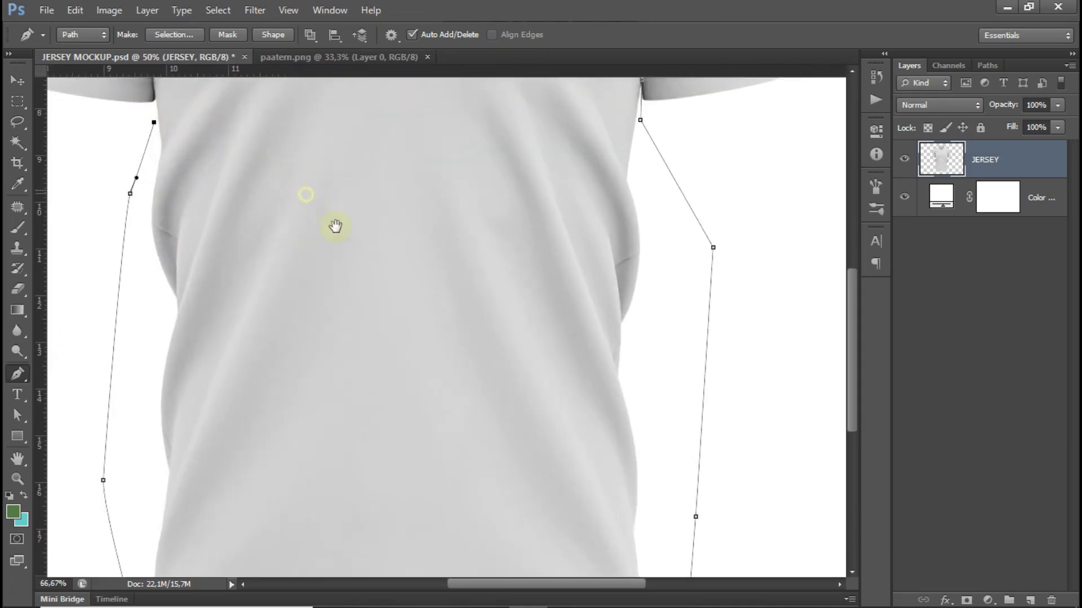
drag(333, 227, 425, 381)
scroll(273, 289, up, 1)
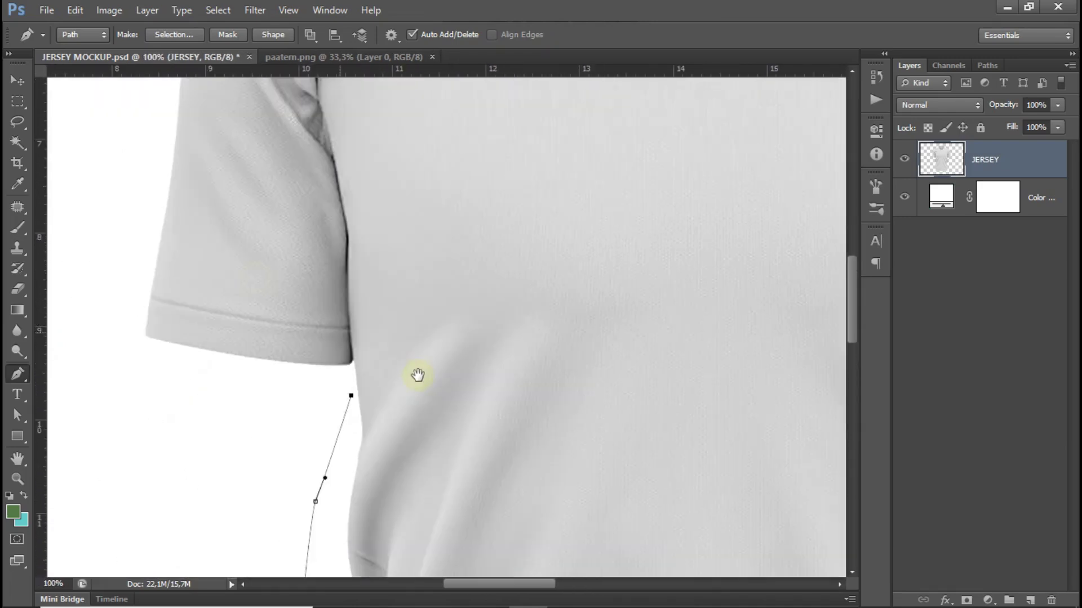
scroll(346, 369, up, 1)
drag(273, 407, 265, 338)
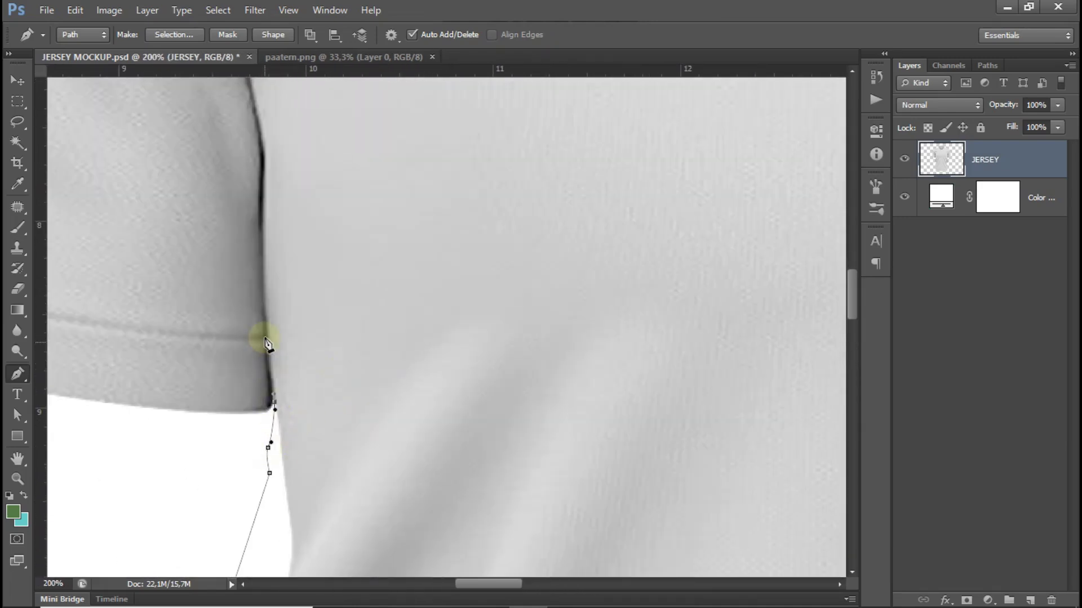
mouse_move(275, 290)
mouse_down()
mouse_move(338, 393)
mouse_move(331, 359)
mouse_up()
- Trace up the left sleeve edge, armpit and shoulder seam back to the collar to close the path
mouse_move(332, 305)
mouse_down()
mouse_move(332, 293)
mouse_move(369, 435)
mouse_up()
mouse_move(349, 343)
mouse_down()
mouse_move(345, 315)
mouse_move(382, 421)
mouse_up()
drag(347, 336, 346, 325)
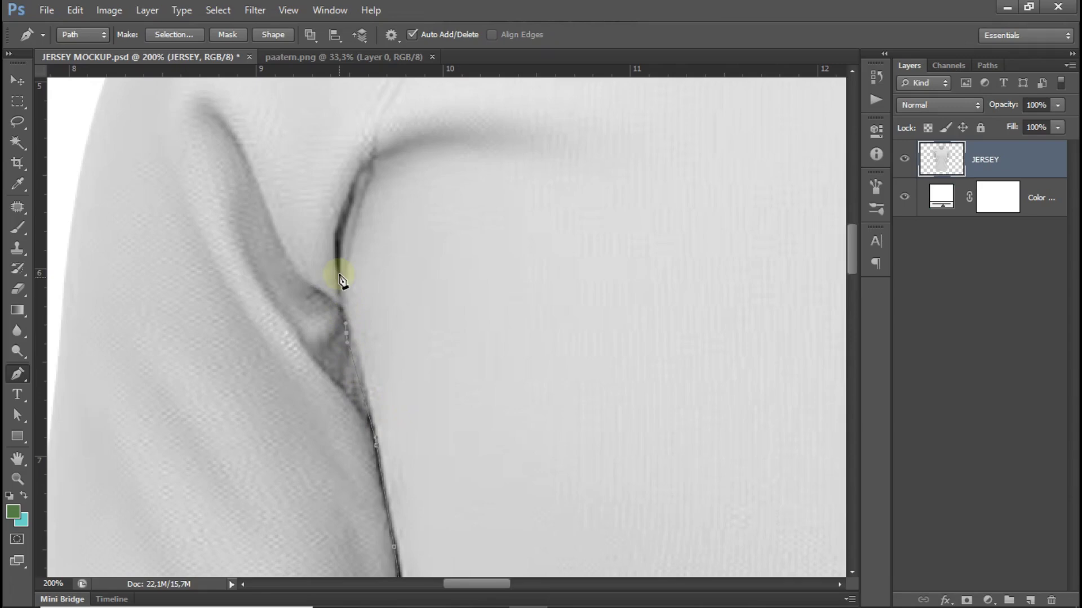
drag(369, 245, 388, 434)
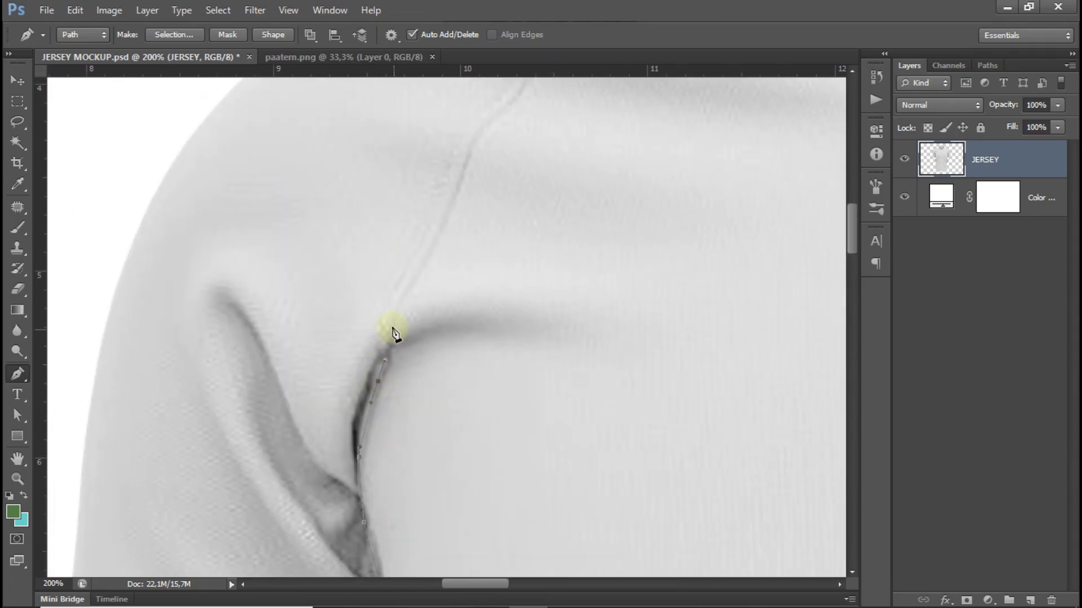
drag(417, 303, 446, 496)
drag(496, 314, 501, 305)
drag(502, 305, 447, 427)
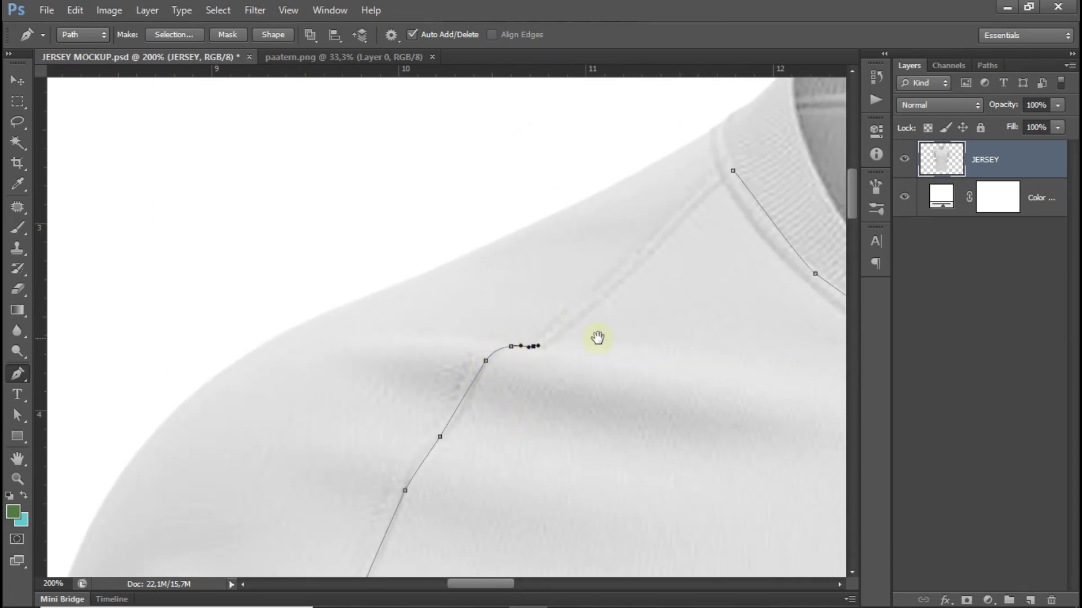
drag(598, 338, 538, 424)
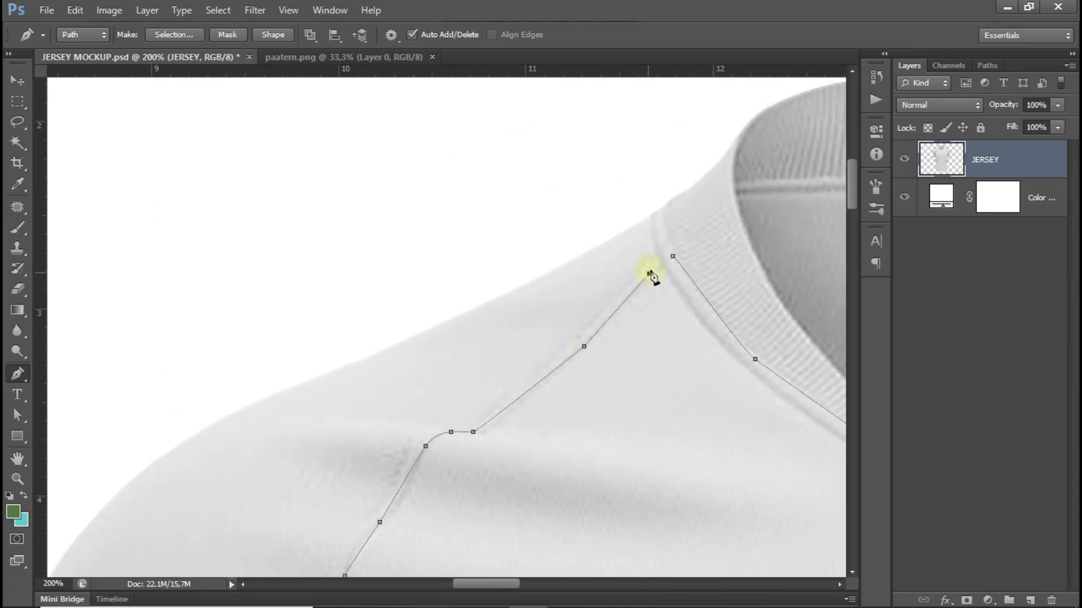
scroll(596, 290, down, 3)
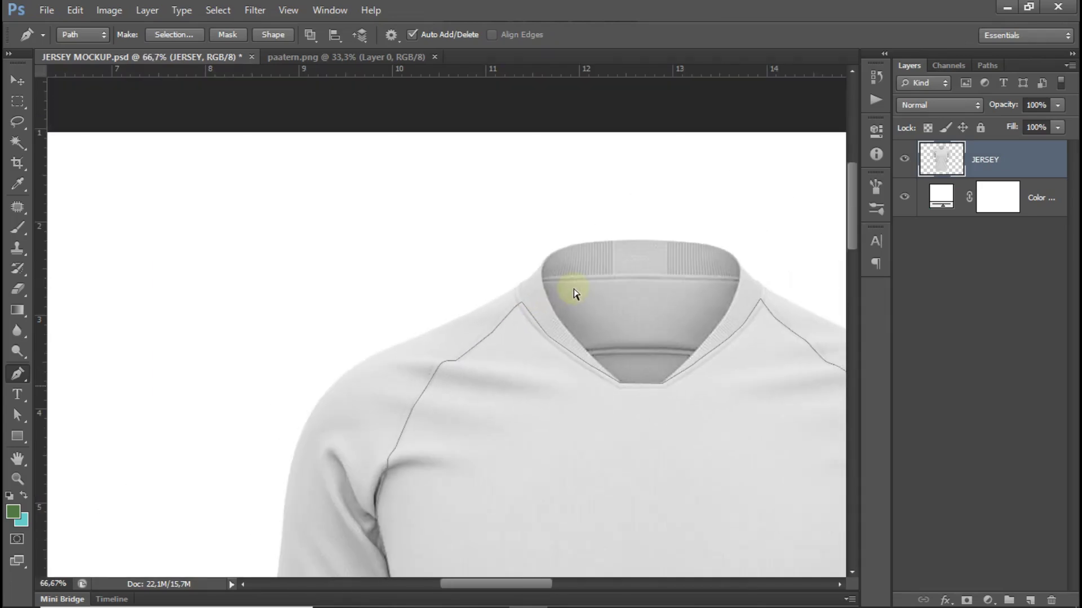
scroll(569, 290, down, 2)
- Turn the closed path into a selection and copy the front body panel to Layer 1
scroll(570, 290, down, 2)
right_click(448, 289)
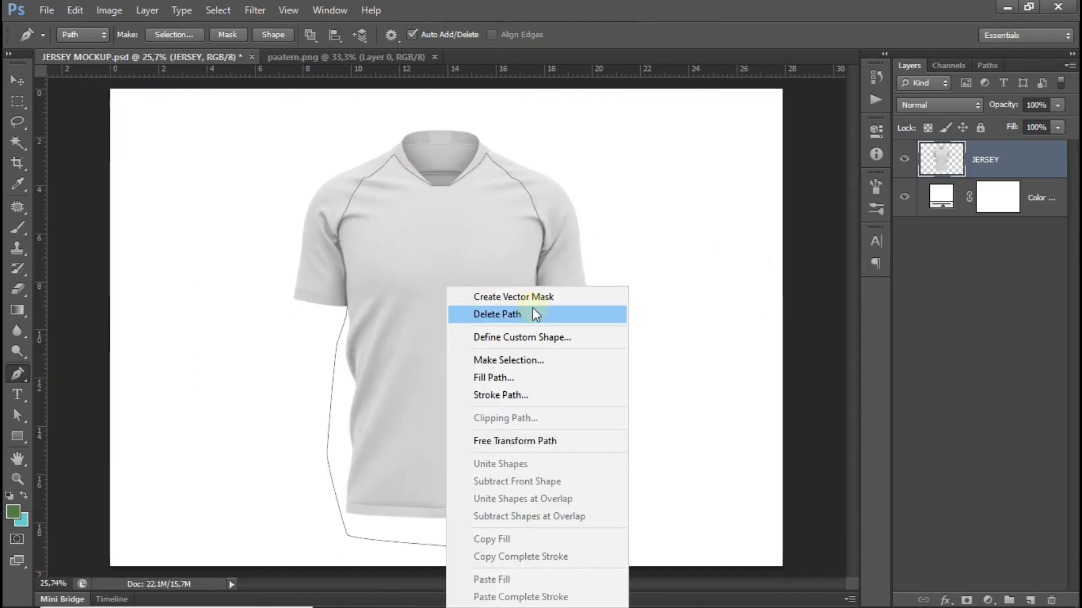
click(546, 355)
click(638, 164)
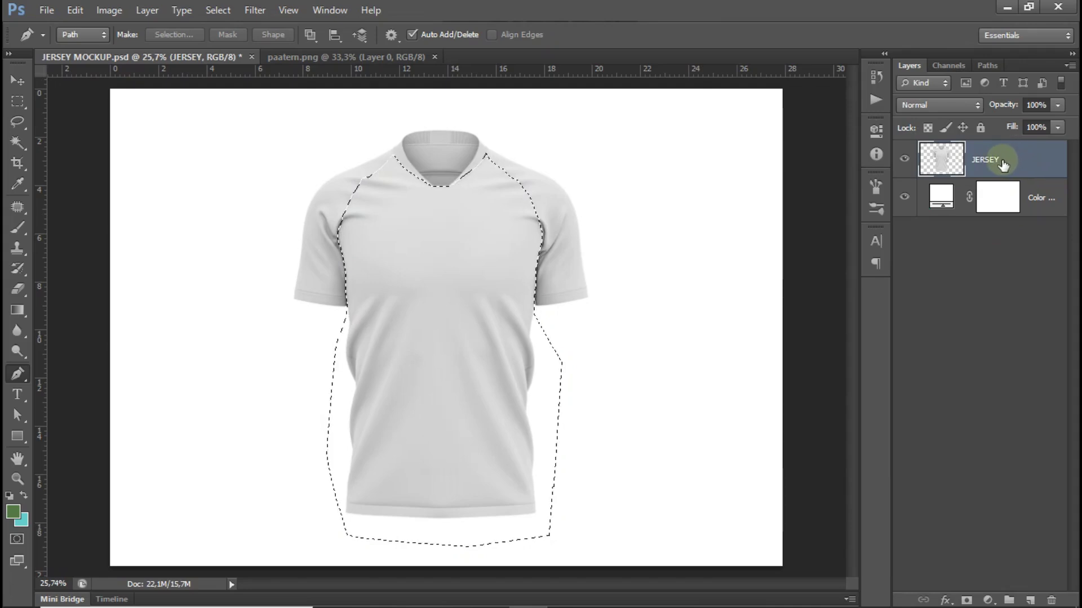
key(ctrl+j)
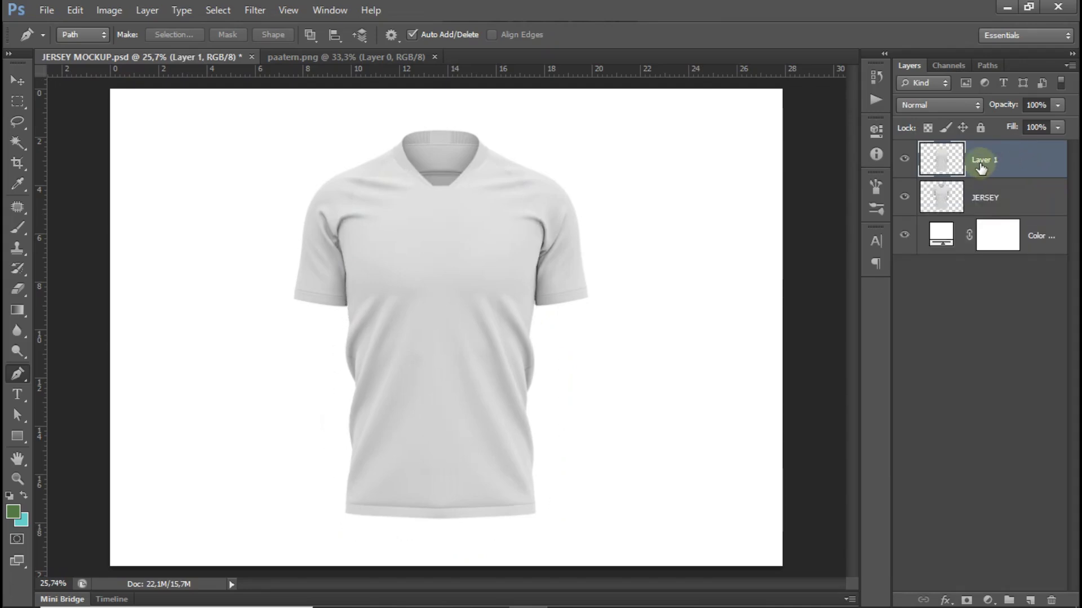
click(906, 197)
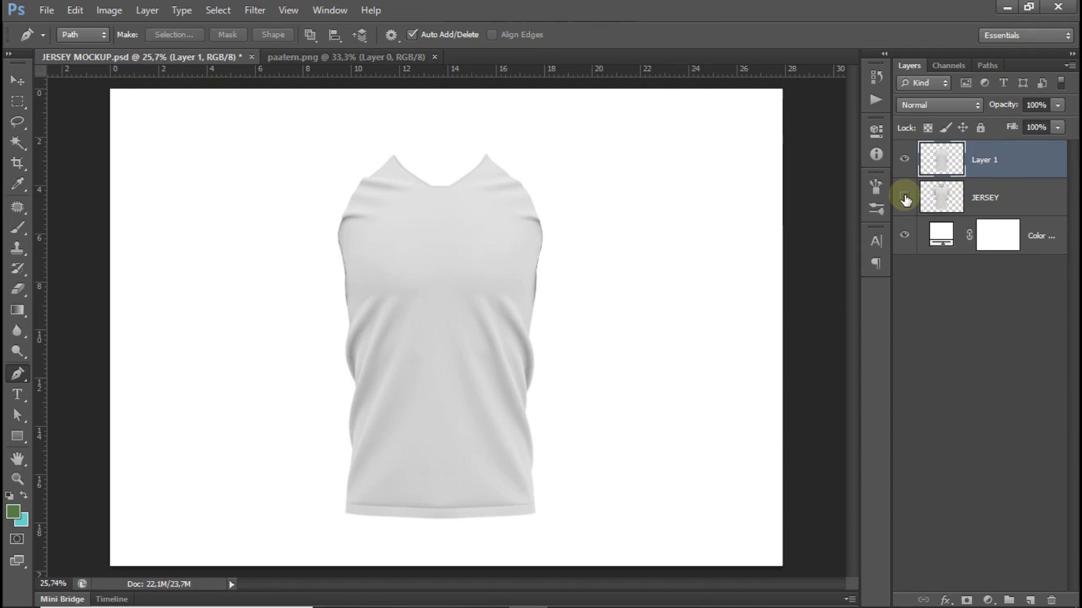
click(905, 197)
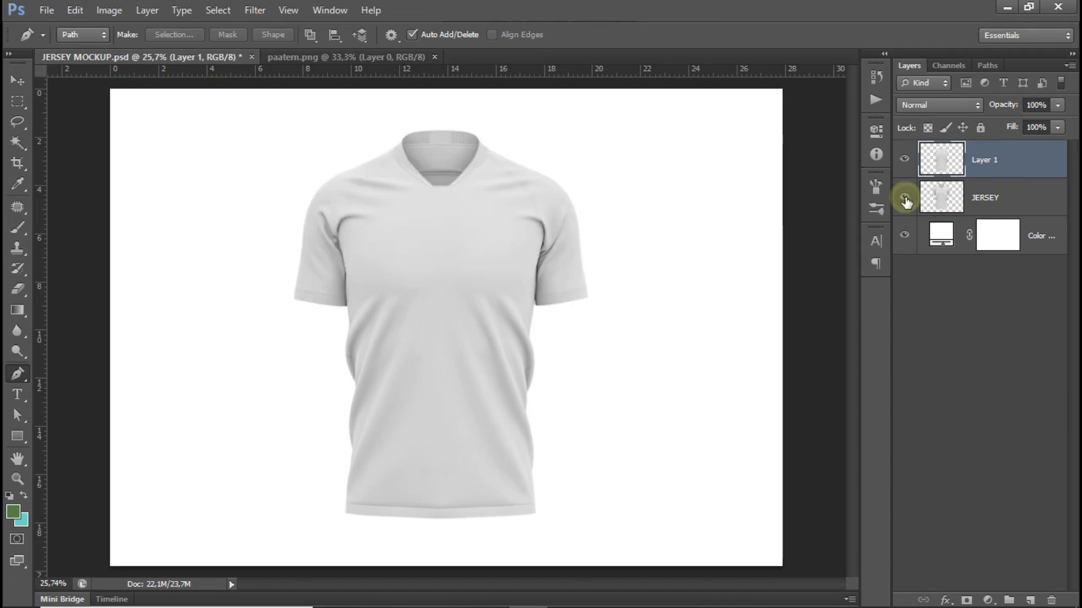
- Fill Layer 1's shape with a #527a44 Solid Color layer and convert it to a smart object
right_click(942, 159)
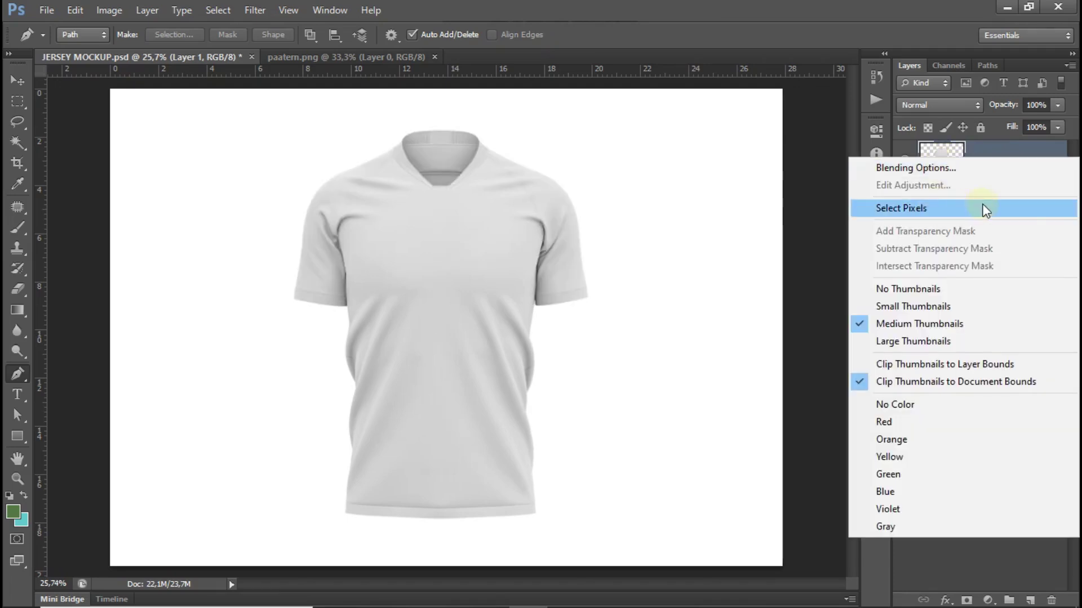
click(984, 209)
click(987, 600)
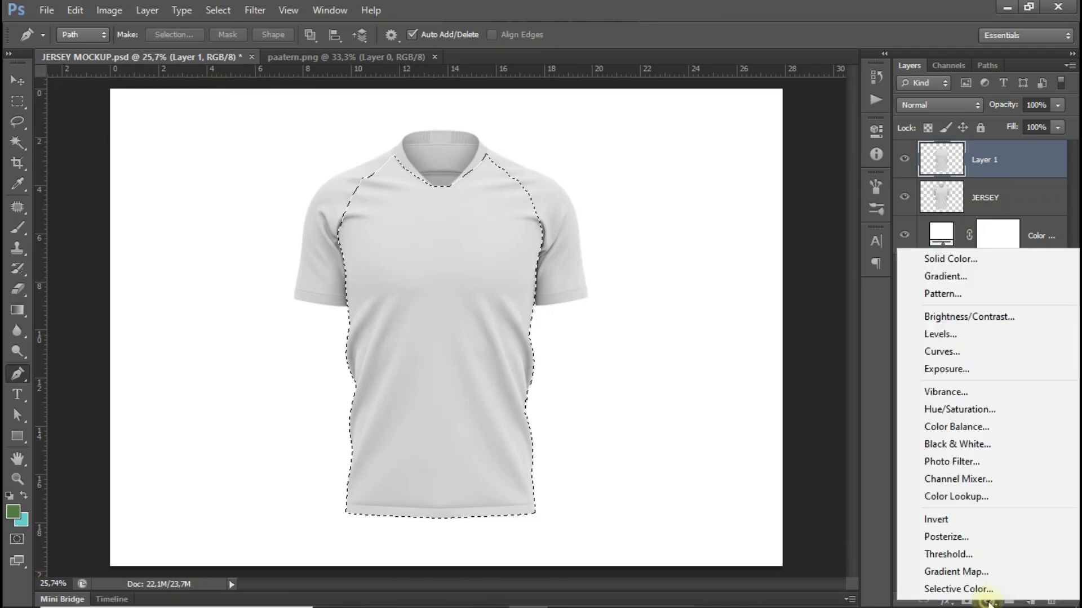
click(1006, 260)
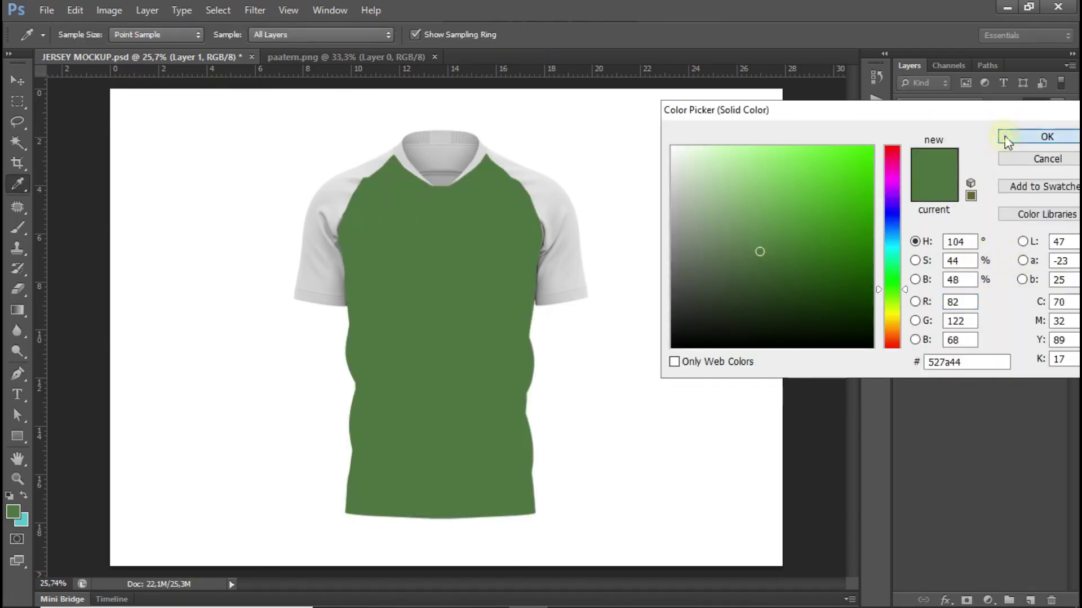
click(1006, 141)
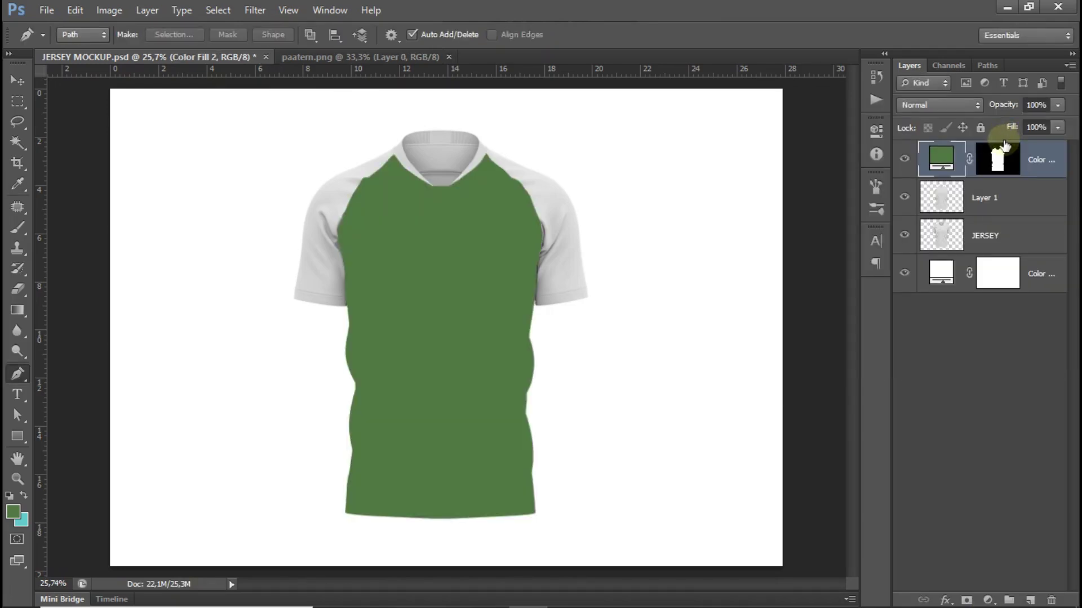
right_click(1034, 164)
click(942, 158)
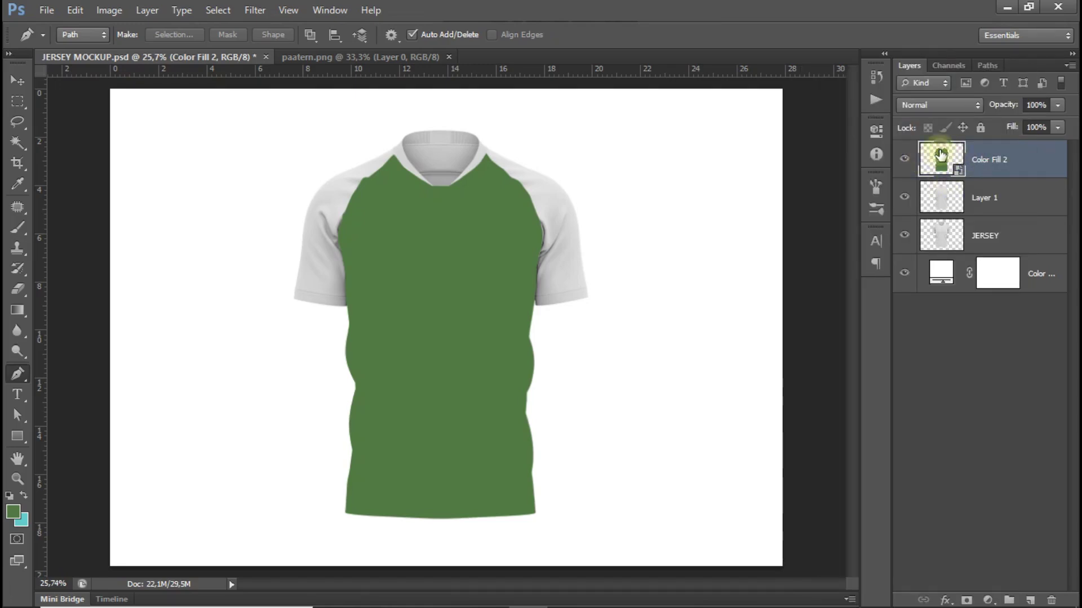
- Open the green fill smart object and move the paatern.png contour pattern into it
double_click(937, 152)
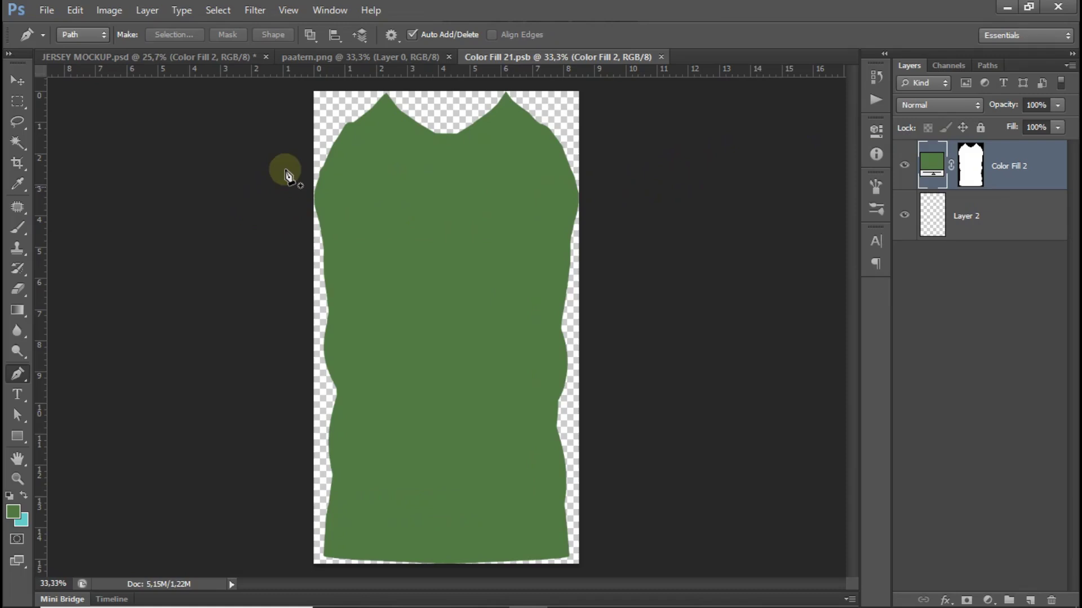
click(18, 81)
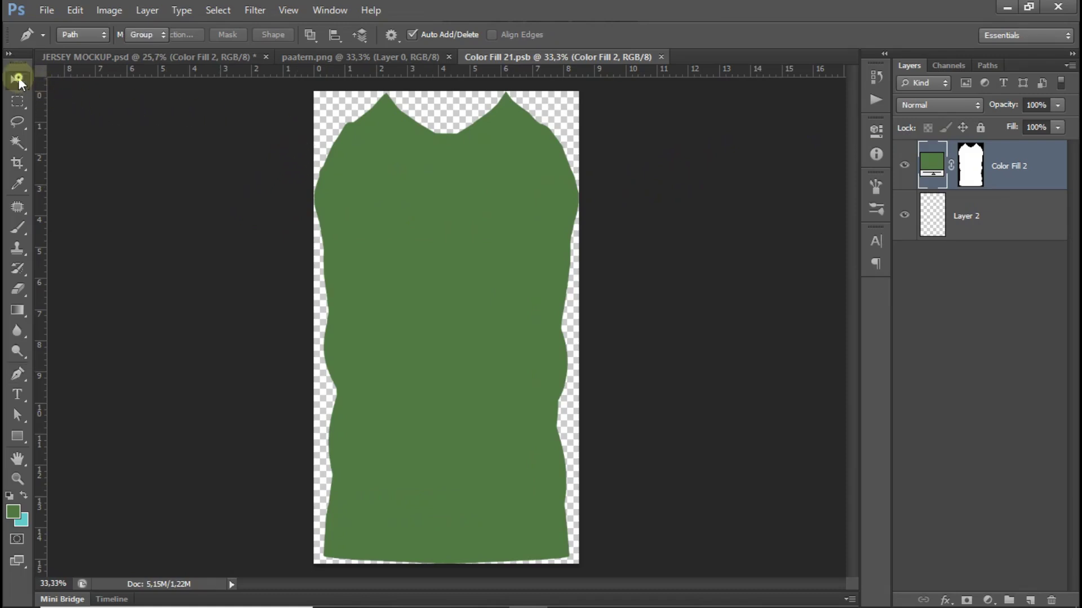
click(319, 53)
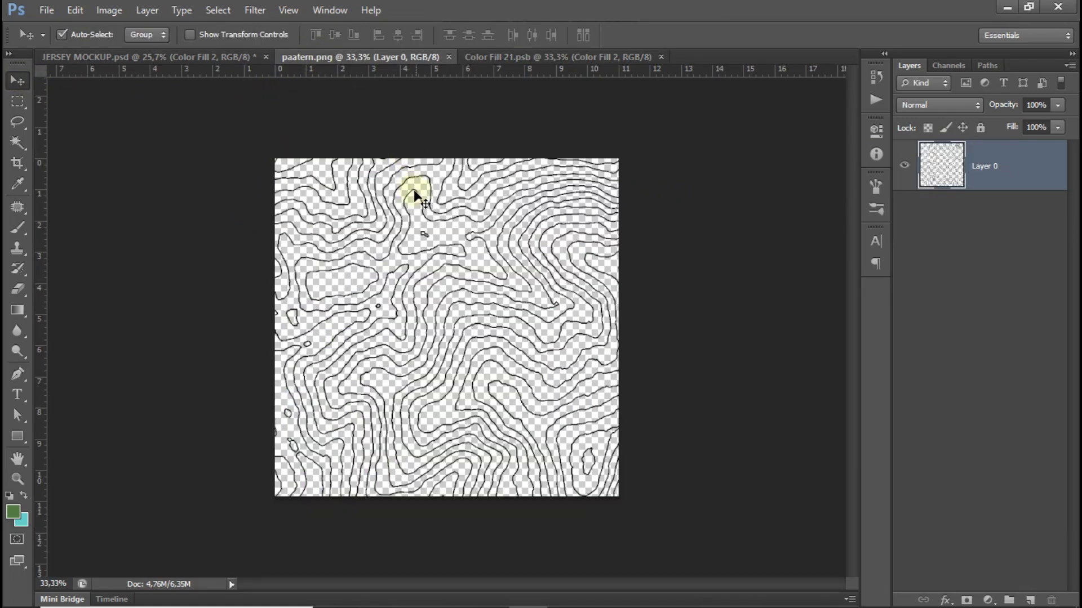
mouse_move(414, 196)
mouse_down()
mouse_move(455, 166)
mouse_move(418, 218)
mouse_up()
- Scale the pattern layer up to about 144% so it covers the whole panel
key(ctrl+minus)
key(ctrl+minus)
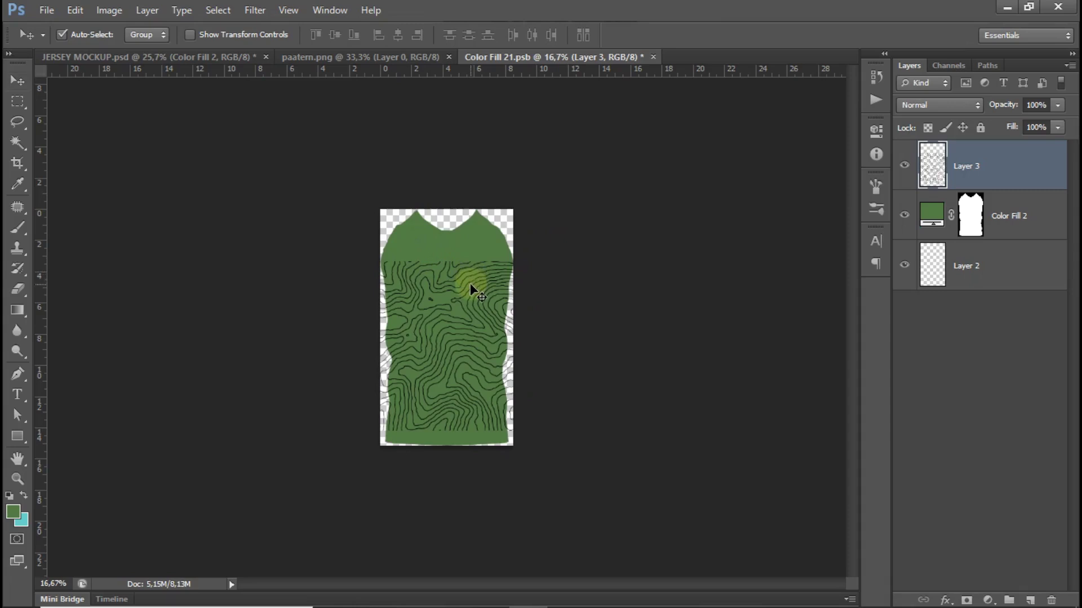
key(ctrl+t)
drag(531, 258, 580, 206)
drag(357, 451, 336, 451)
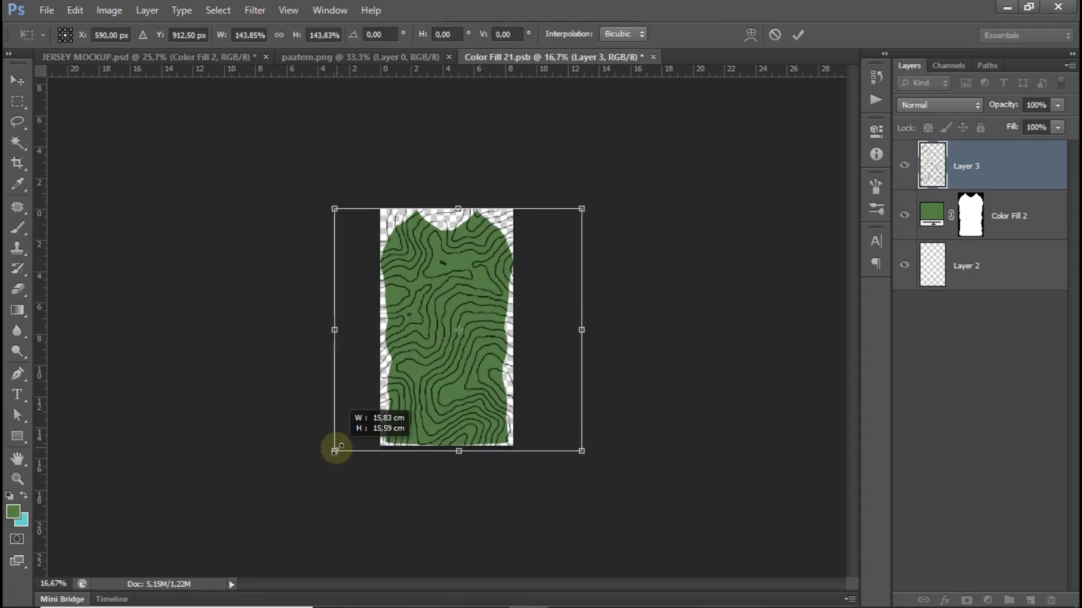
click(796, 38)
- Give Layer 3 a Color Overlay layer style in light green #c7e189
right_click(999, 166)
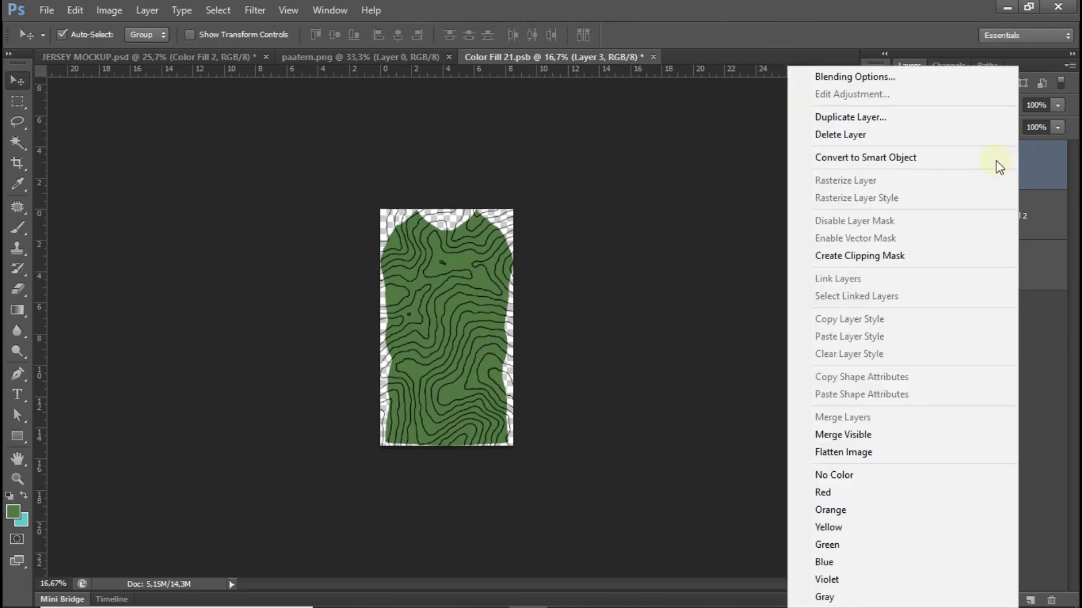
click(879, 78)
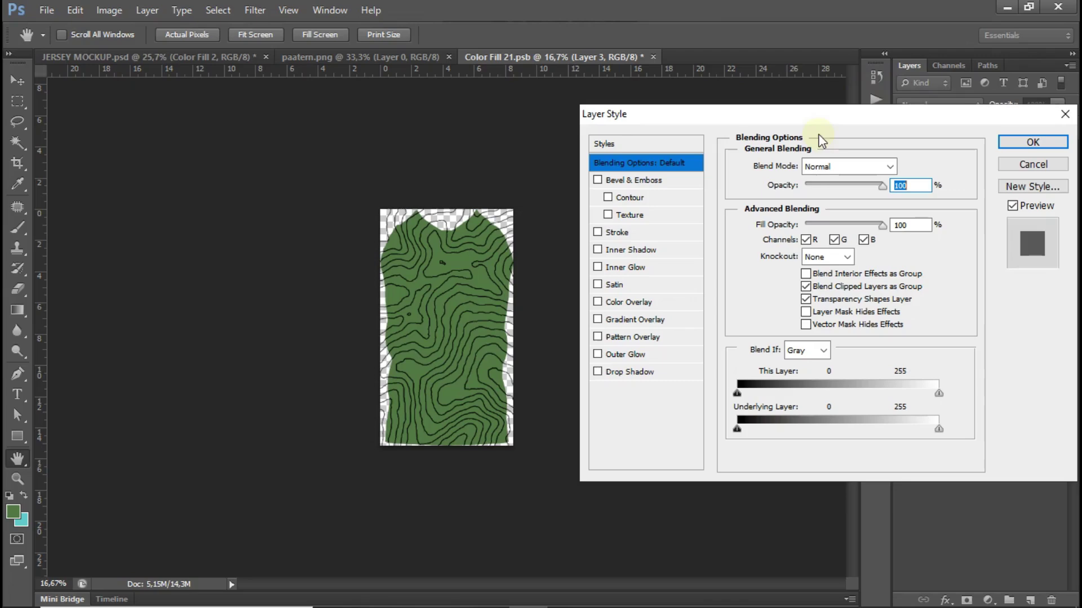
click(634, 304)
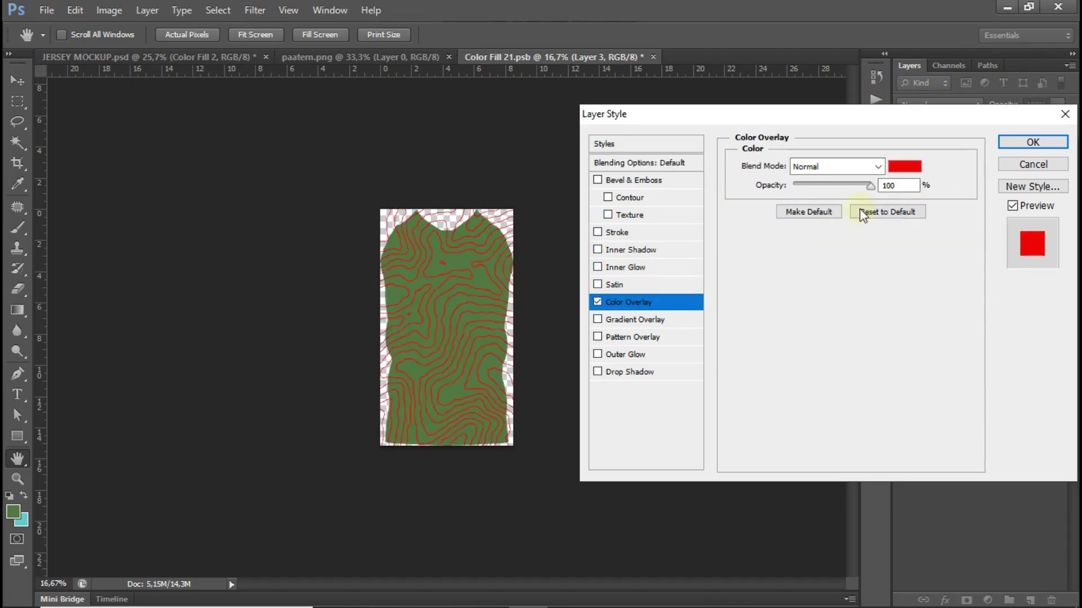
click(913, 166)
click(891, 310)
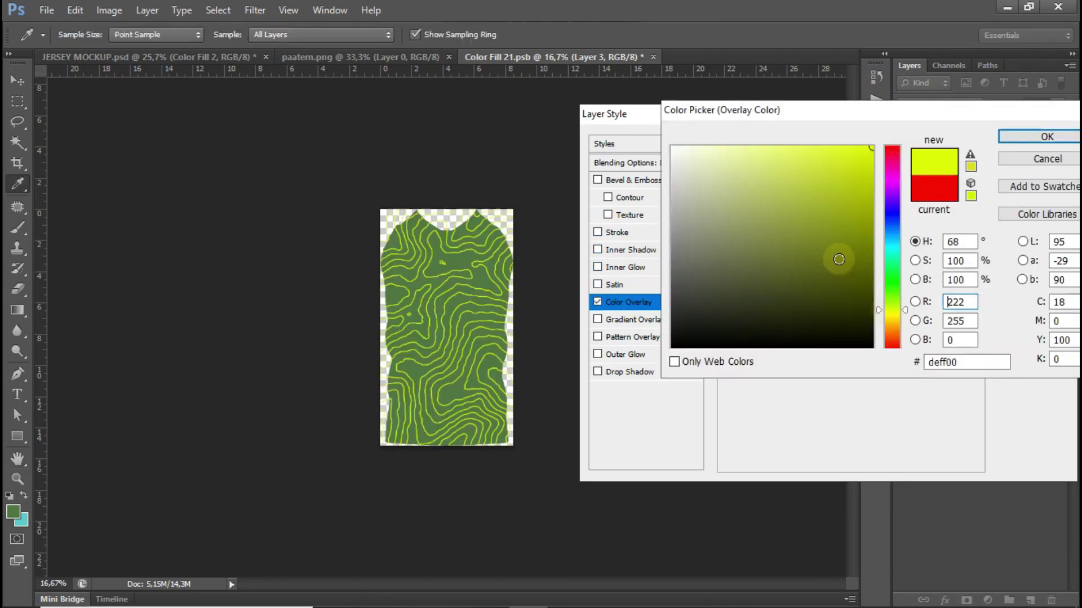
click(720, 162)
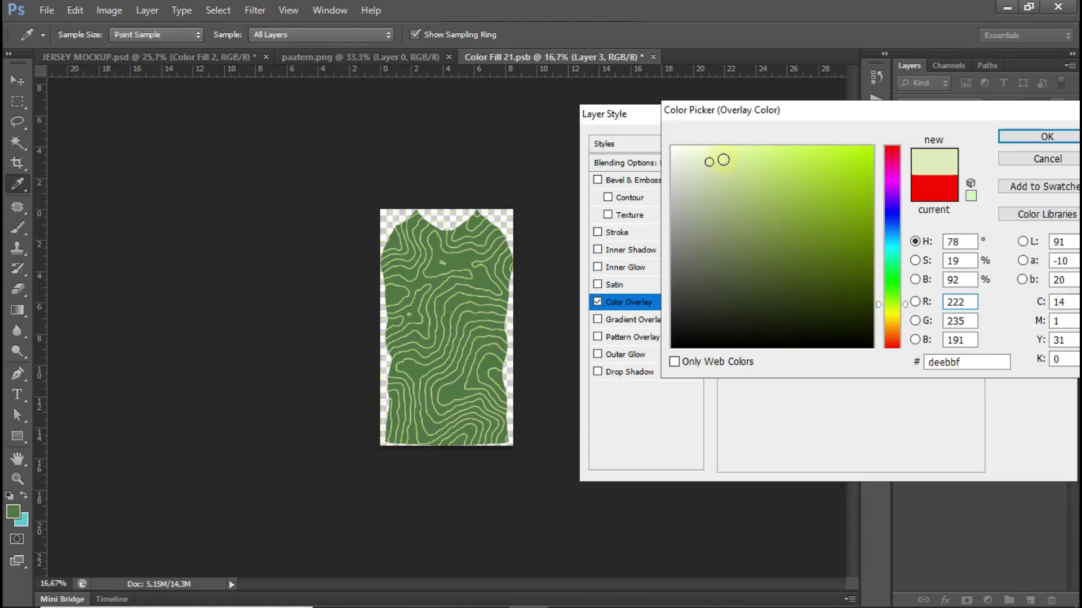
click(732, 163)
click(740, 175)
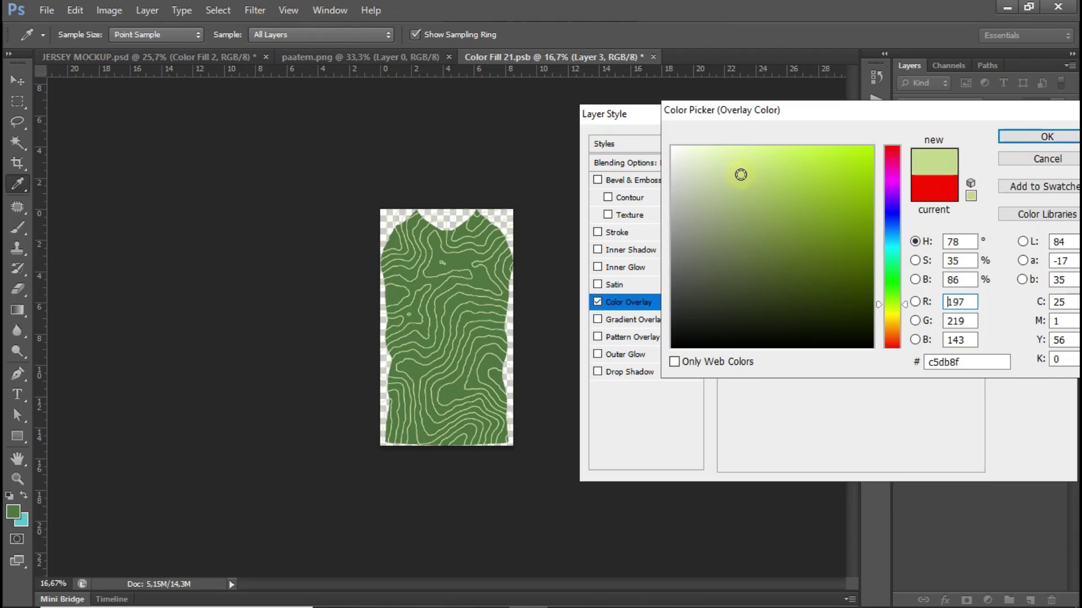
drag(742, 172, 750, 170)
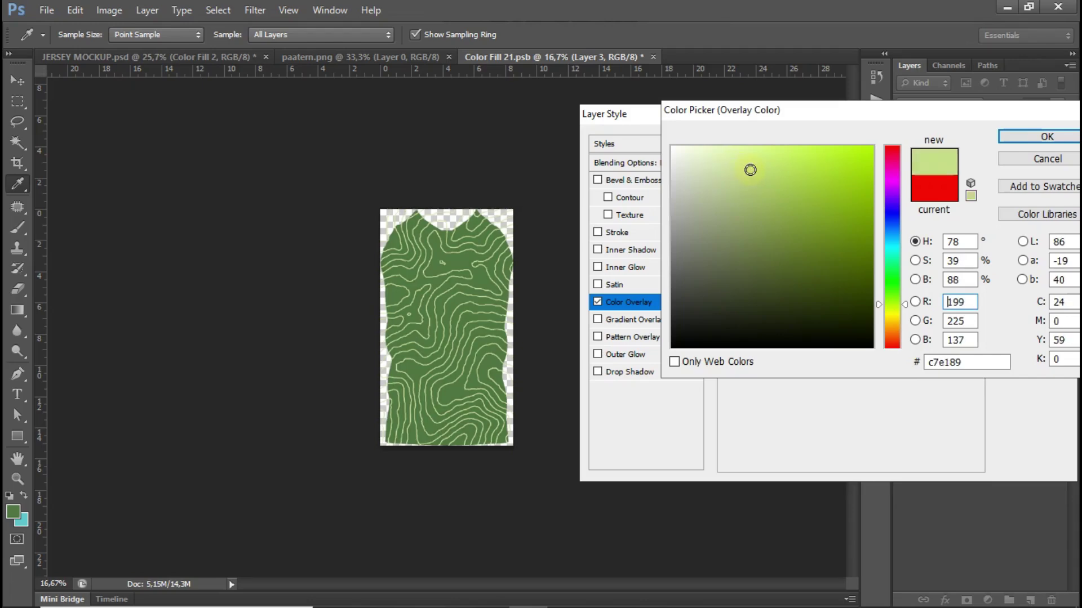
click(1050, 140)
key(ctrl+plus)
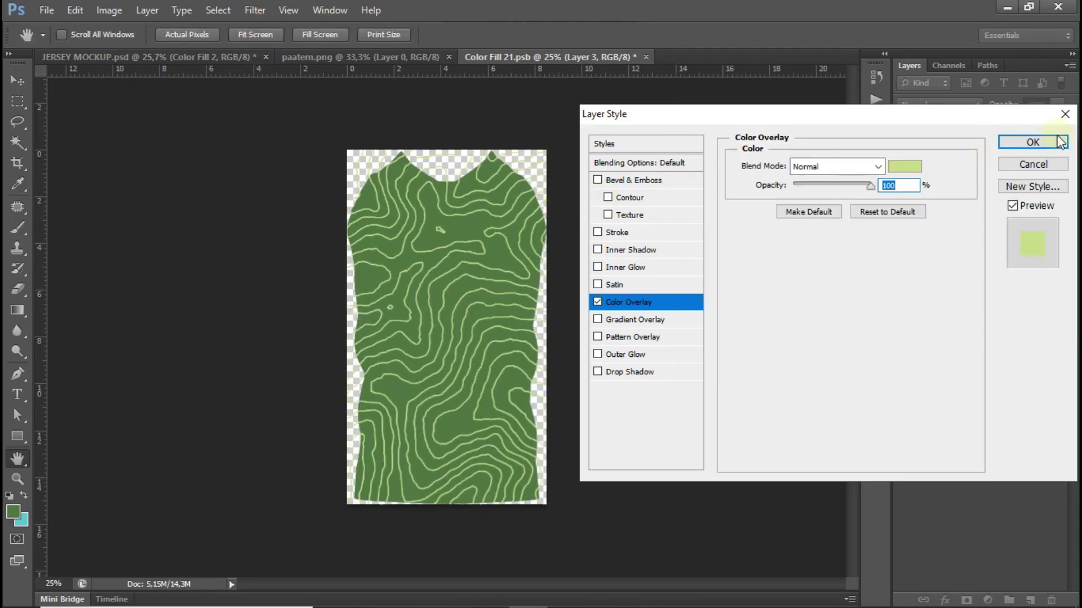
click(1040, 144)
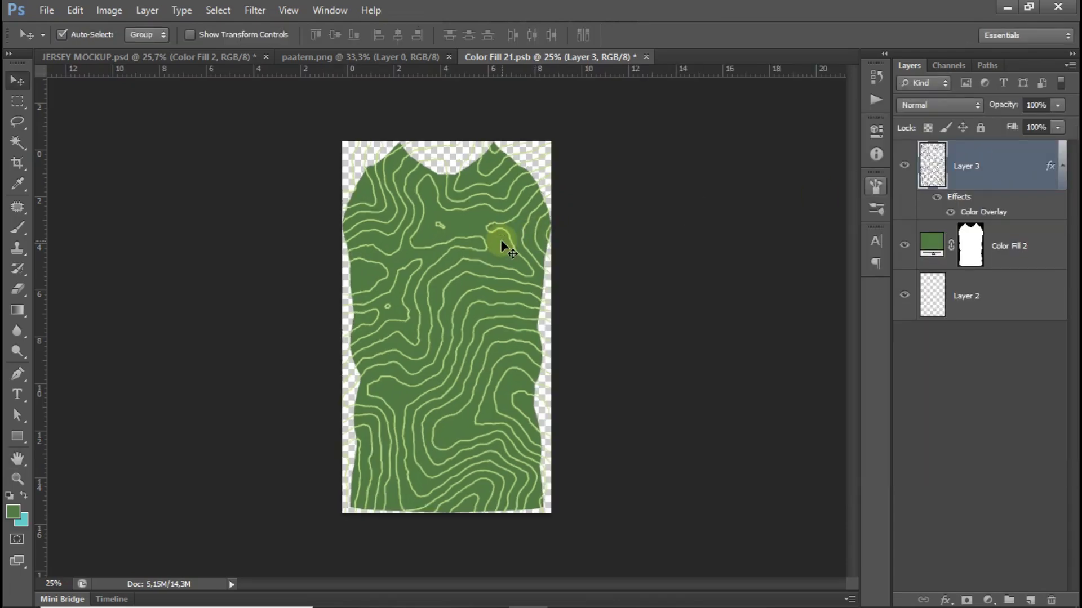
- Clip the contour pattern layer to the green body fill as a clipping mask
key(ctrl+plus)
right_click(1019, 170)
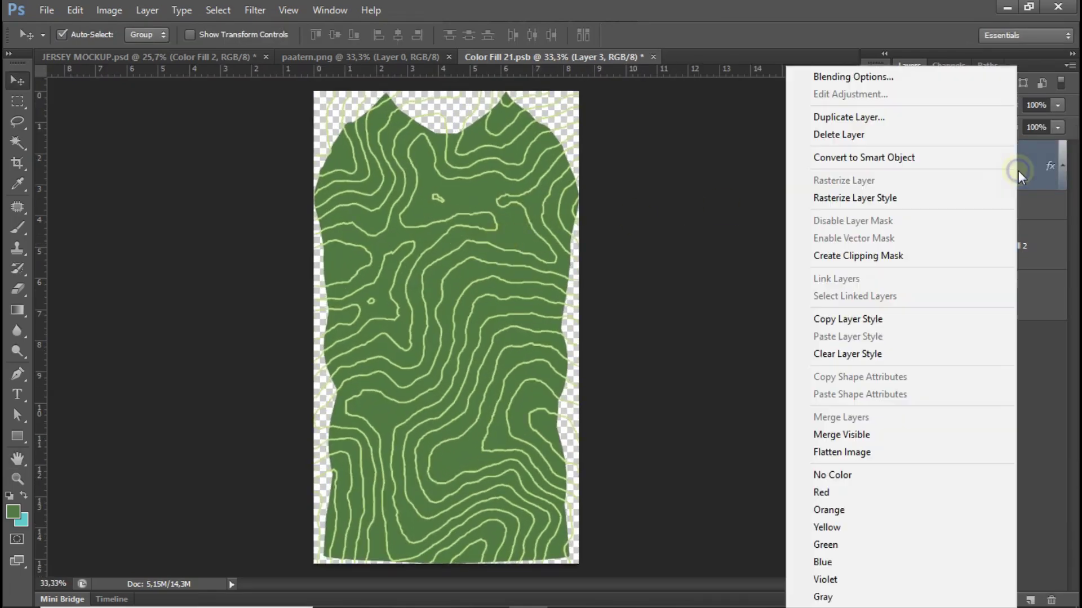
click(935, 256)
key(ctrl+plus)
key(ctrl+minus)
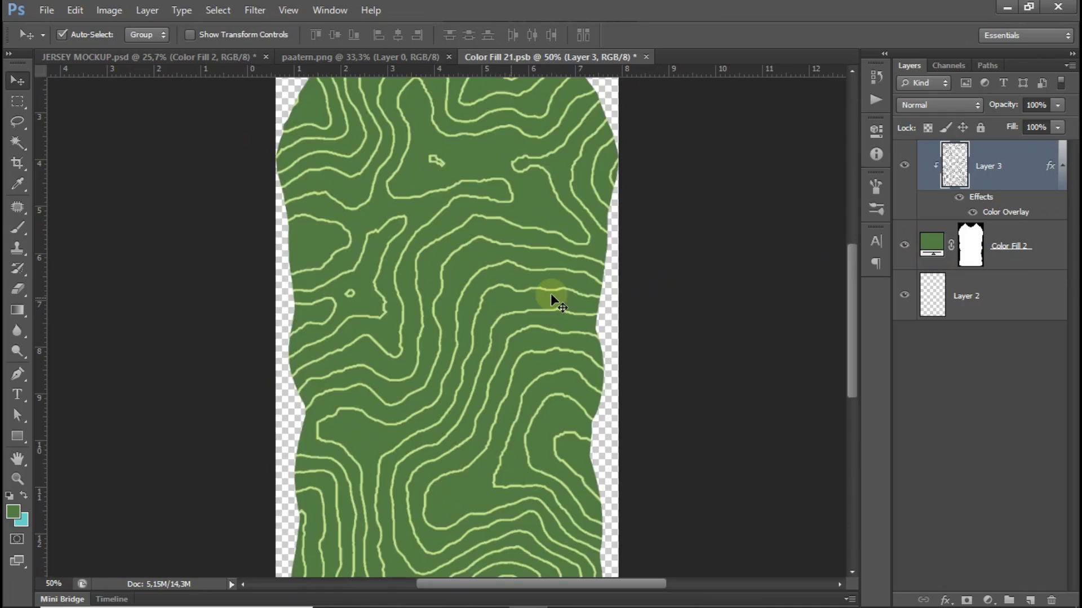
- Fill a tall rectangle along the panel's left side with a #c7e189 Solid Color layer
click(17, 104)
drag(322, 267, 372, 469)
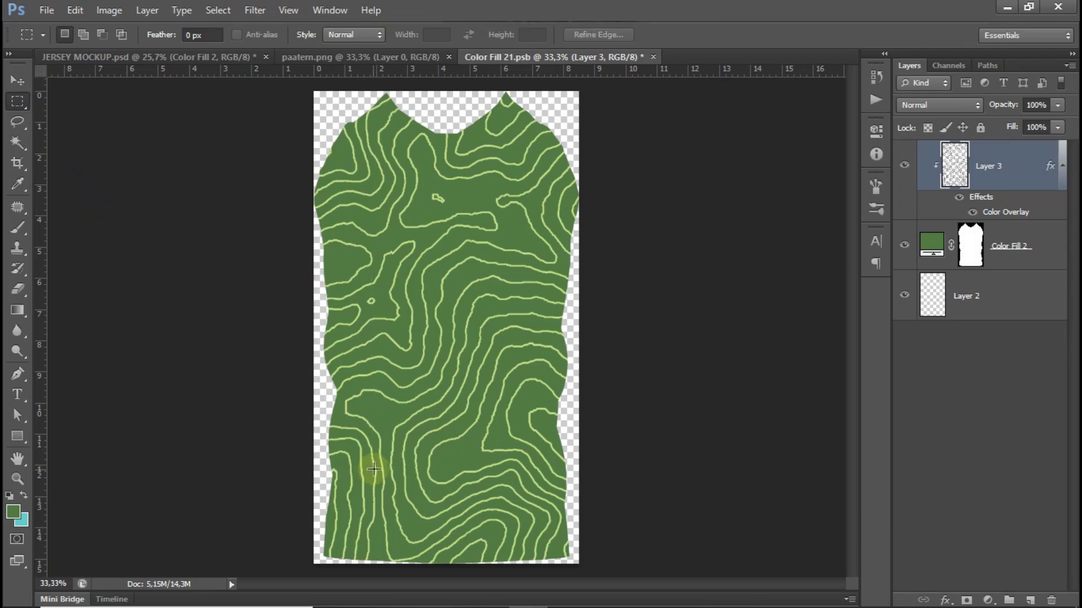
key(ctrl+plus)
key(ctrl+minus)
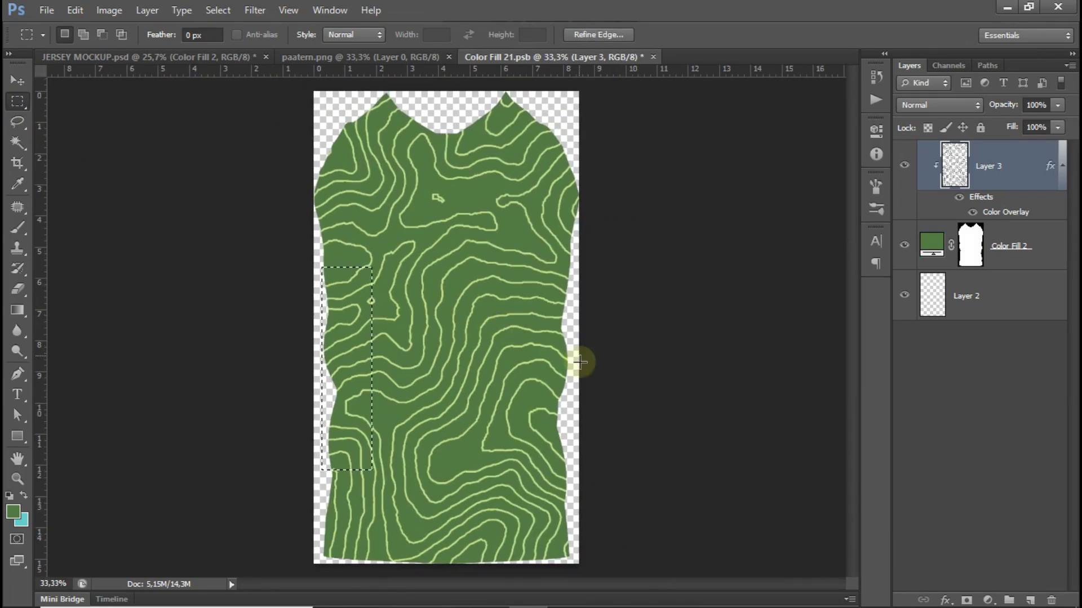
click(988, 601)
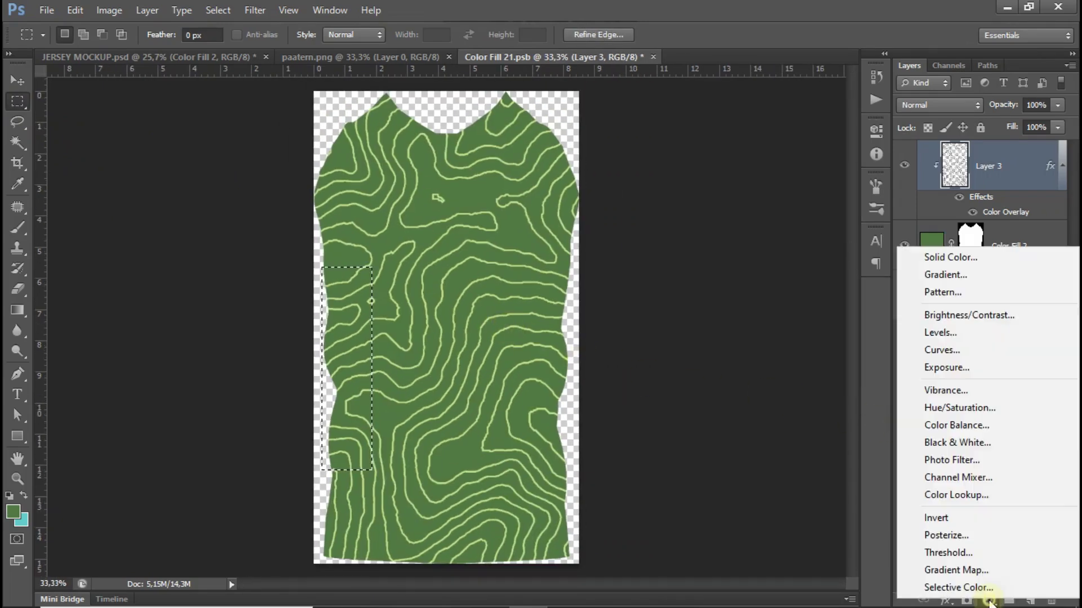
click(1000, 258)
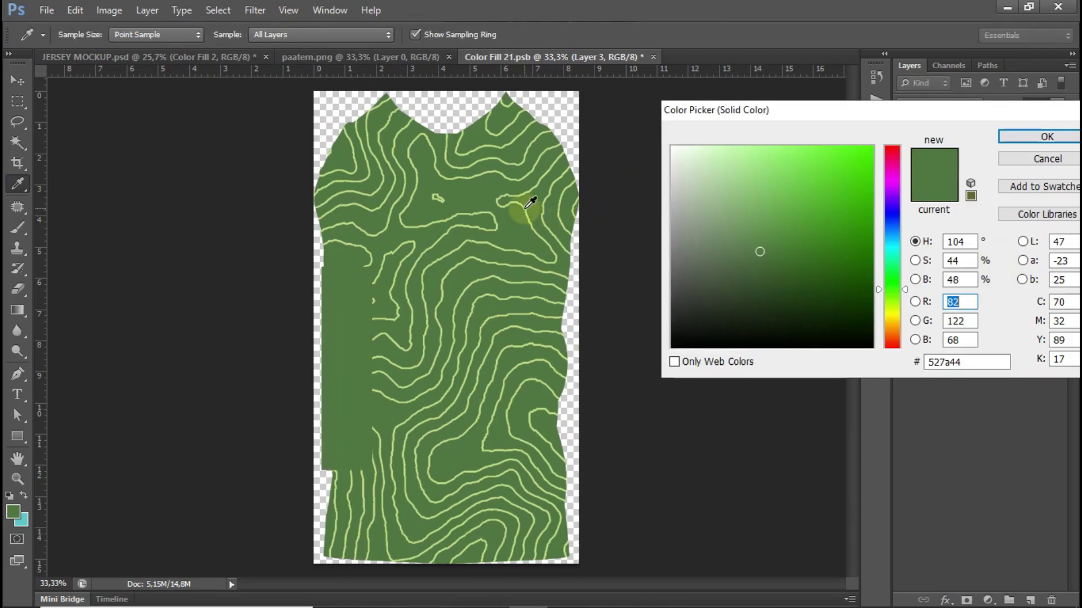
click(525, 209)
click(1017, 137)
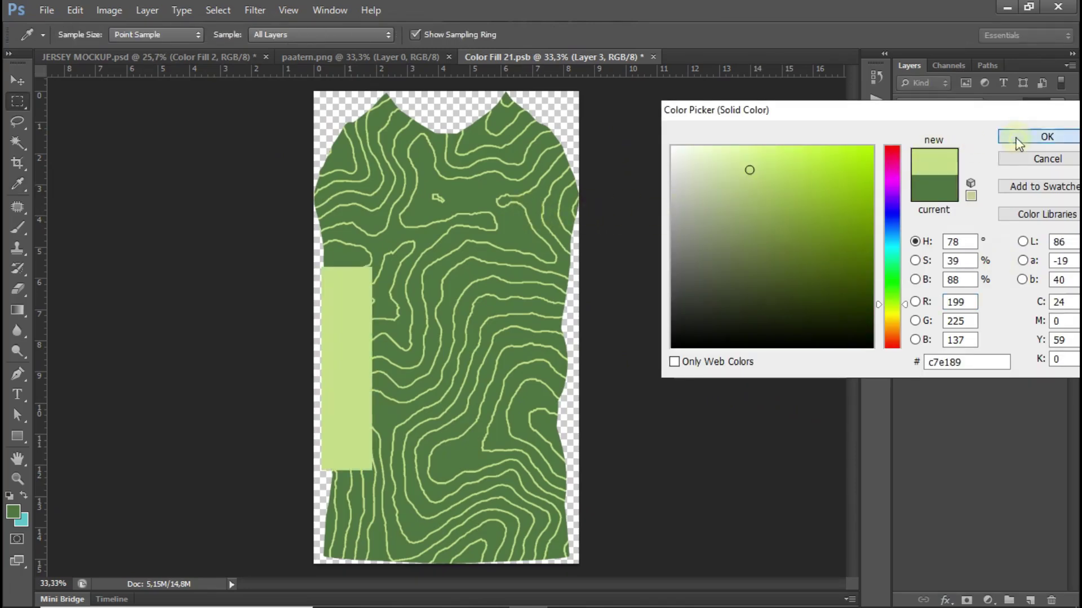
key(ctrl+plus)
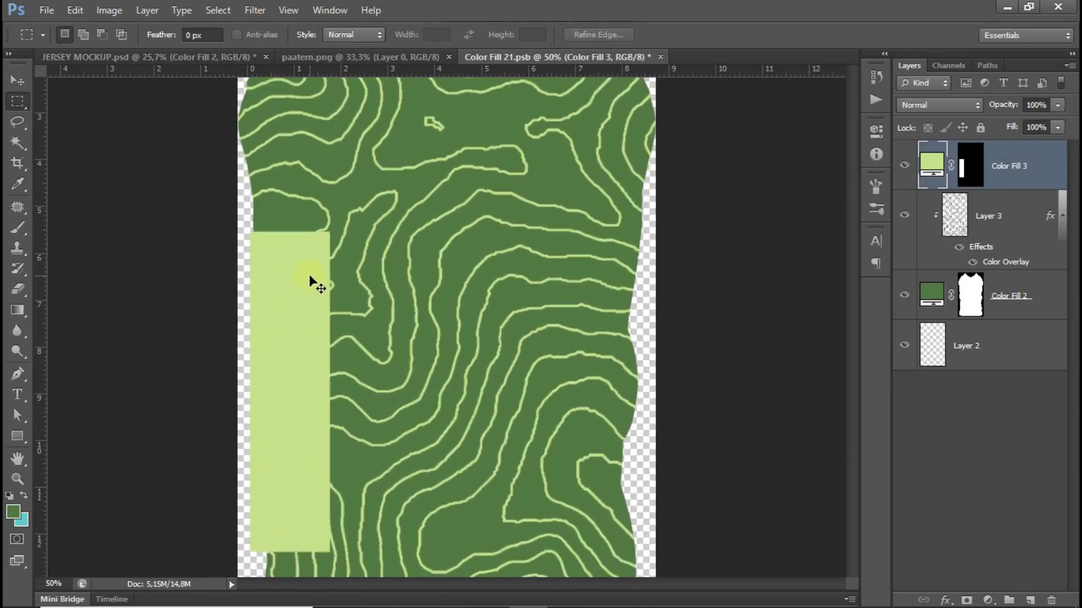
key(ctrl+plus)
- Add a black Solid Color bar across a thin strip of the light-green side panel
drag(276, 285, 467, 273)
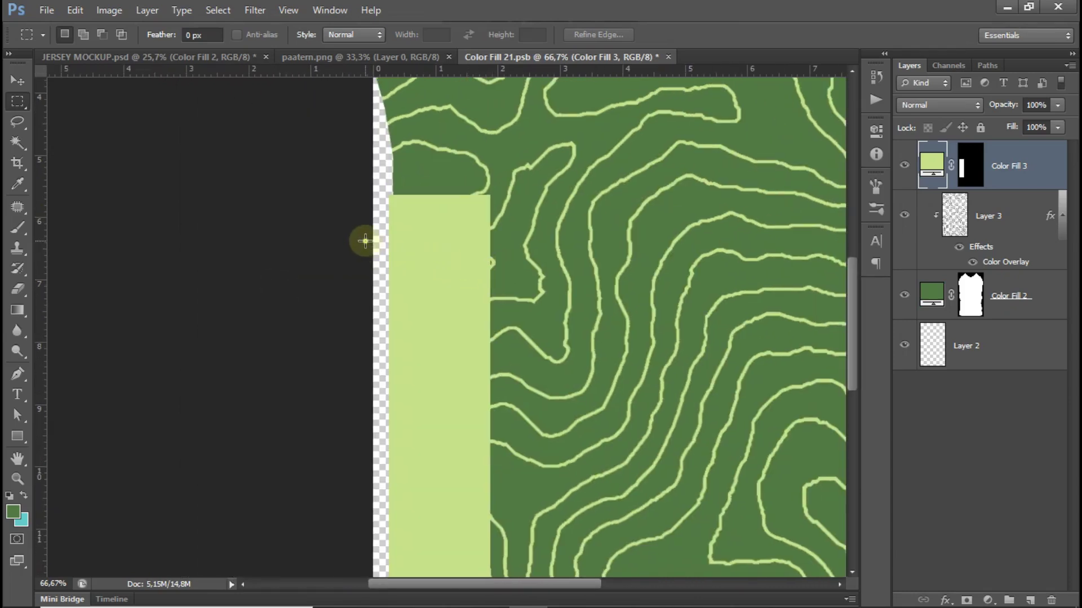
drag(365, 242, 530, 265)
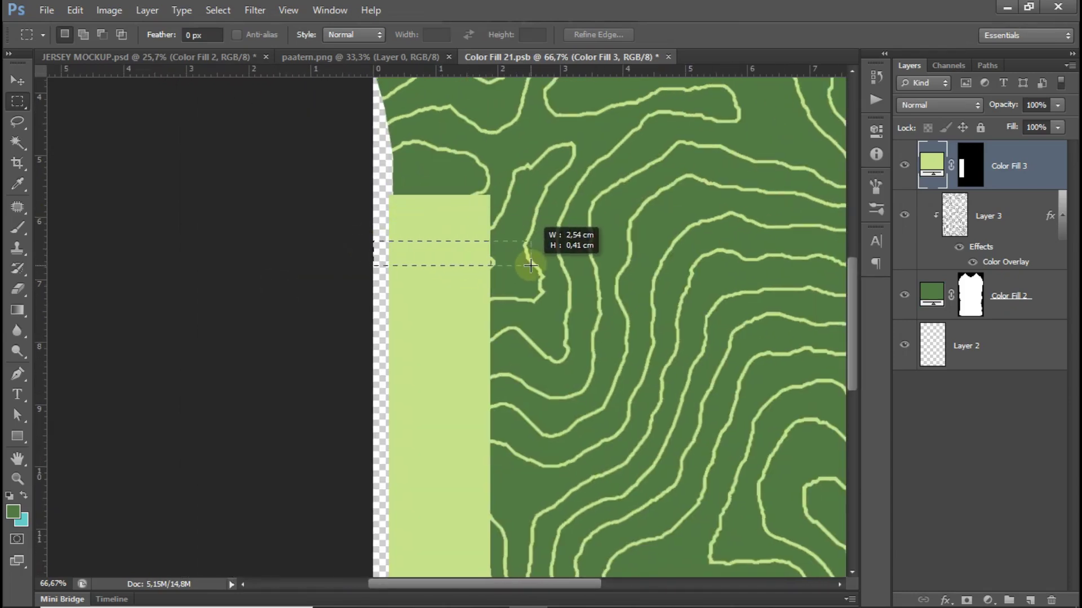
click(988, 600)
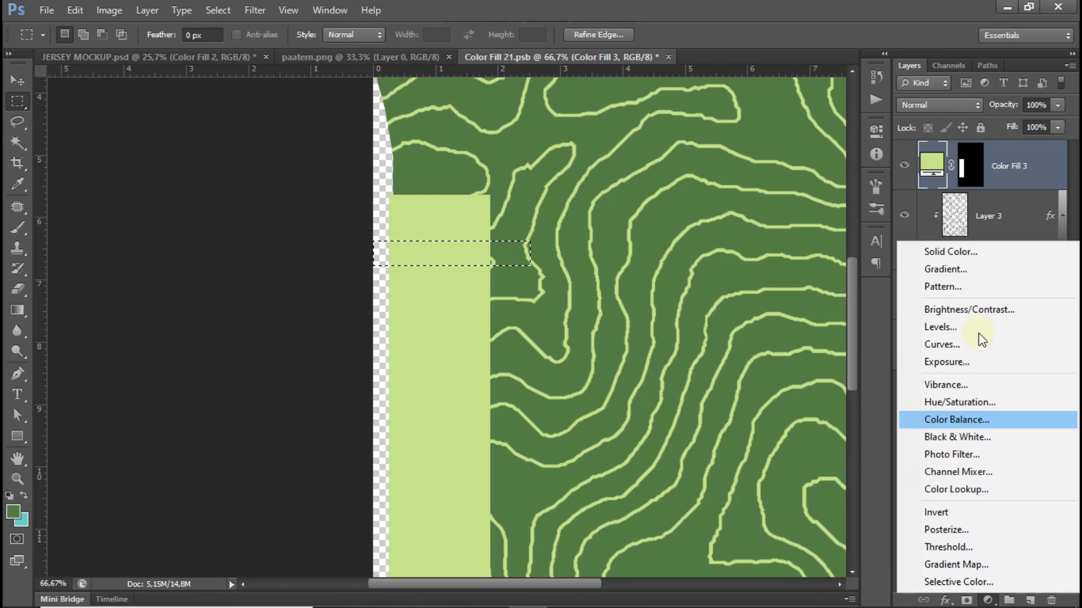
click(990, 251)
drag(812, 307, 654, 350)
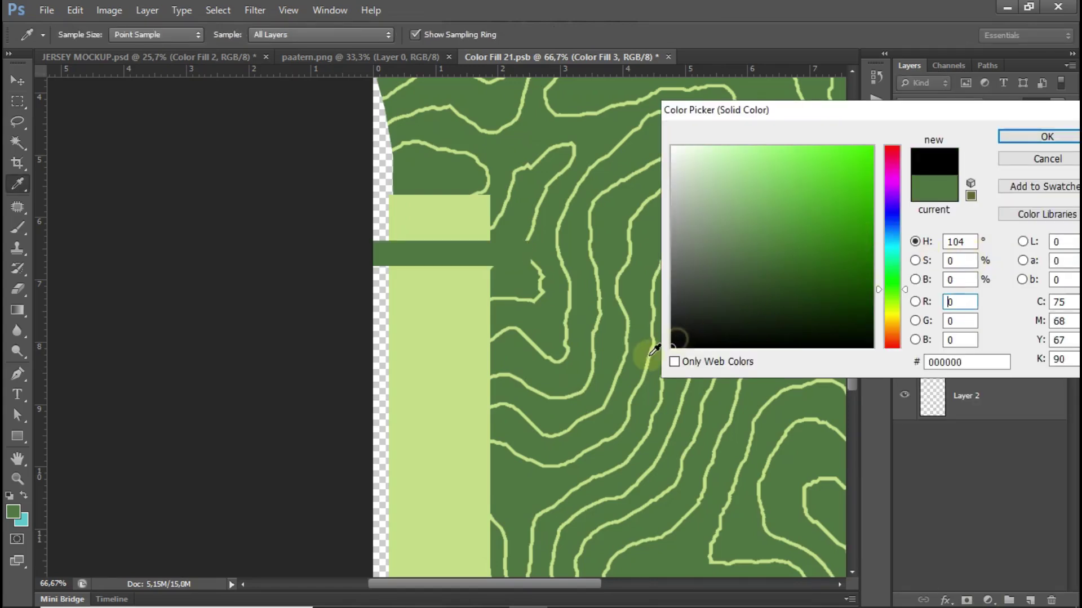
click(1044, 137)
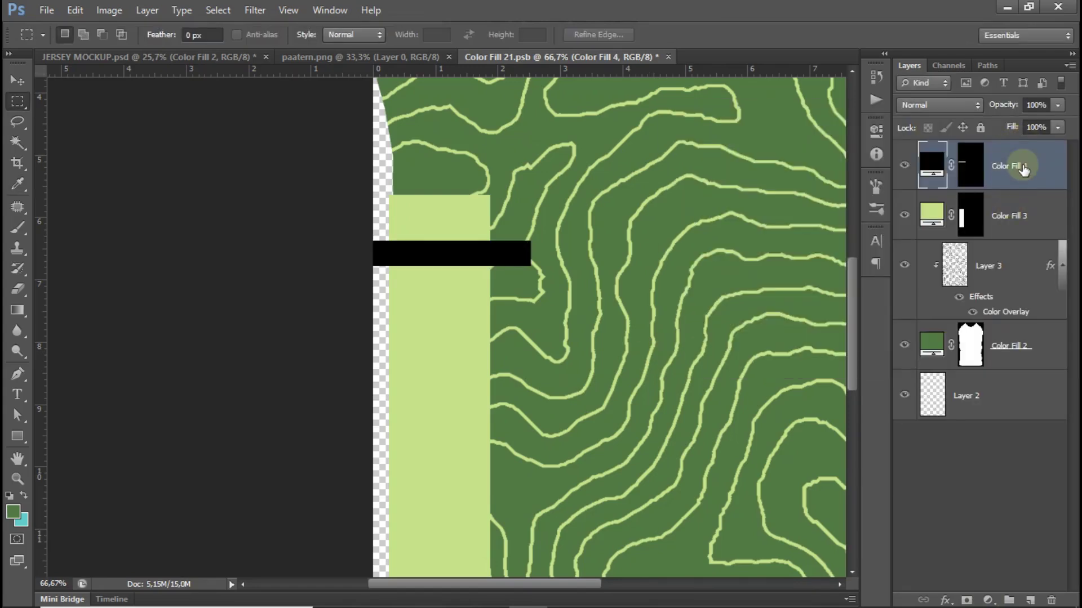
- Duplicate the black bar, move the copy just below it, and select both bar layers
key(ctrl+j)
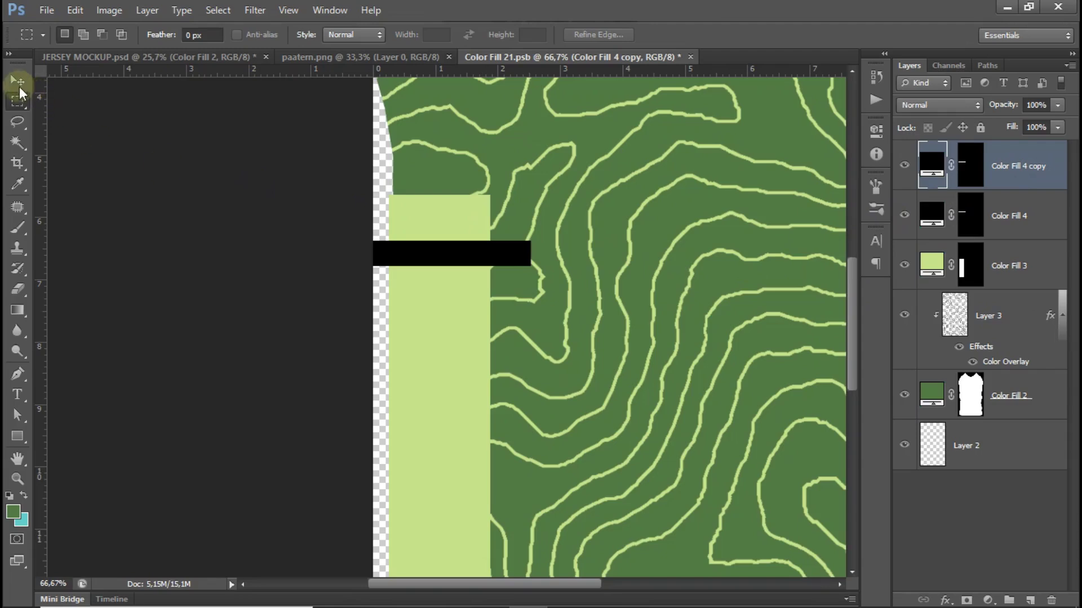
click(18, 80)
drag(443, 244, 436, 282)
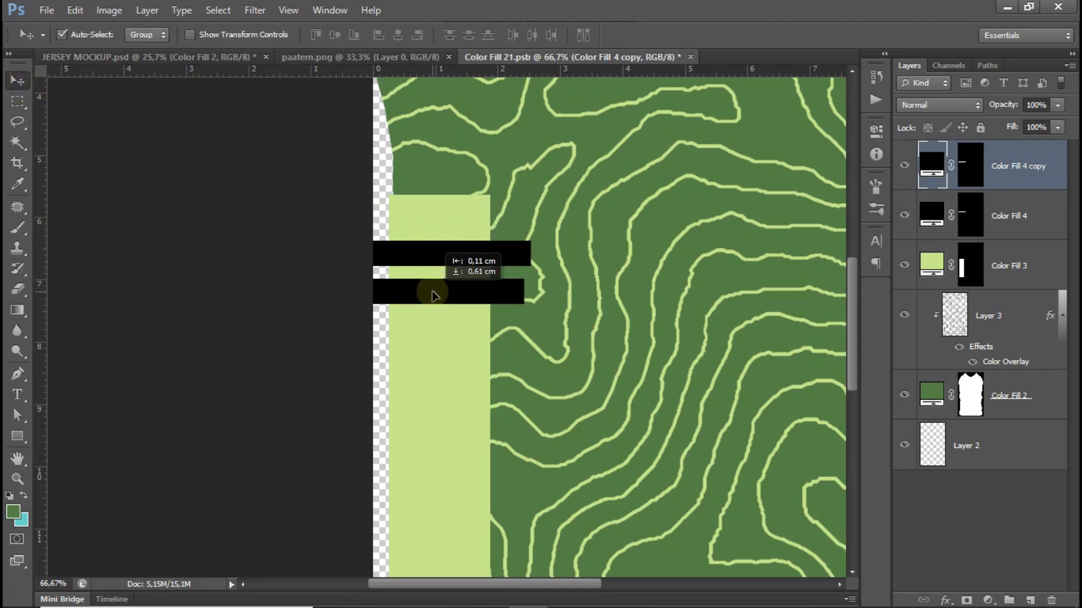
shift+click(1022, 222)
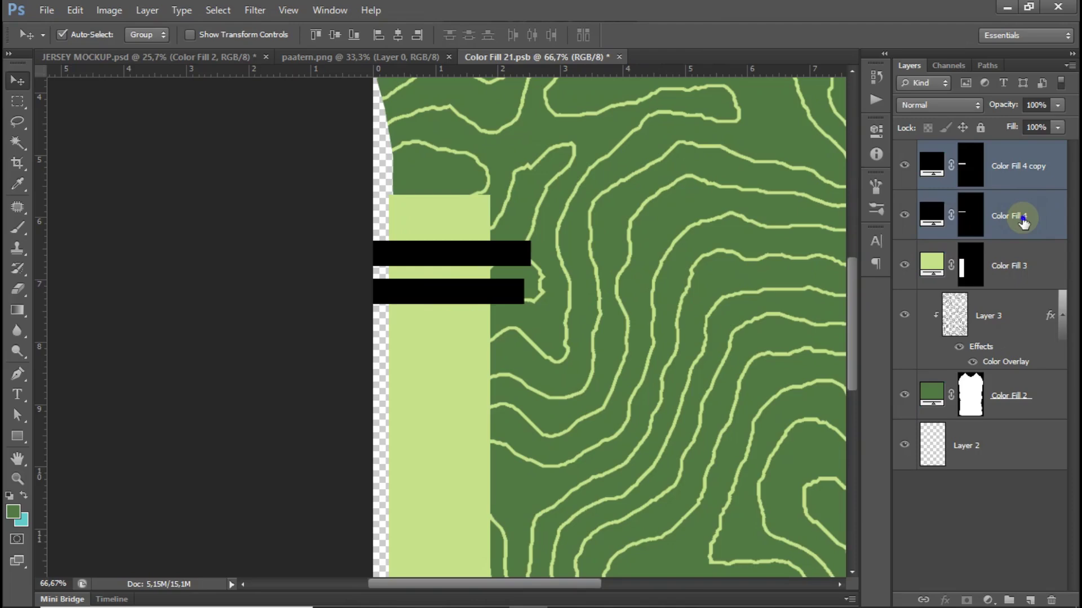
- Merge the two black bars, shift them down slightly, and load their pixels as a selection
right_click(1023, 220)
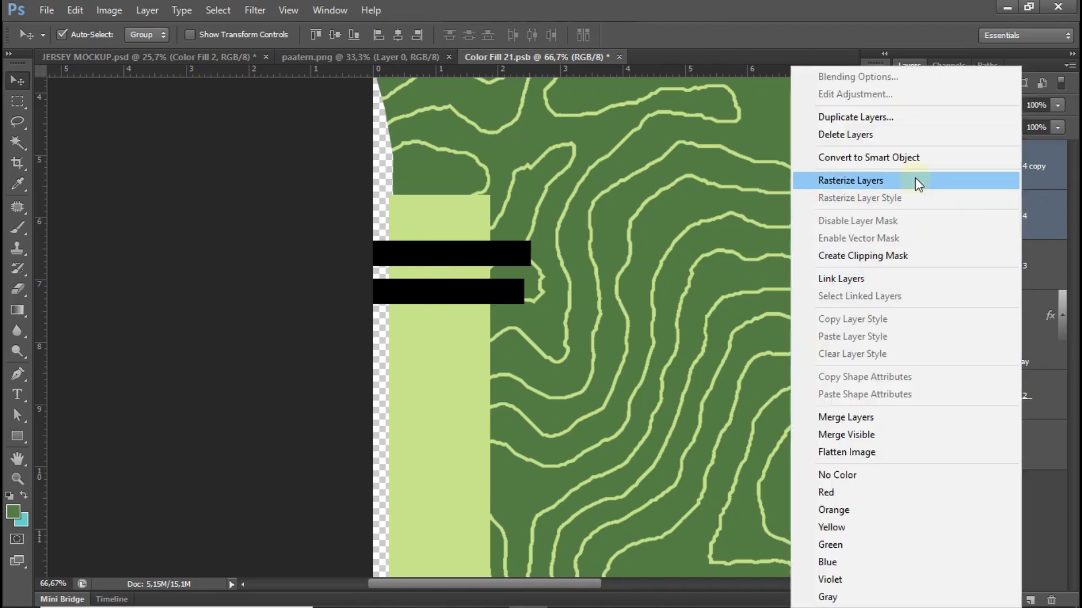
click(918, 417)
drag(494, 300, 493, 387)
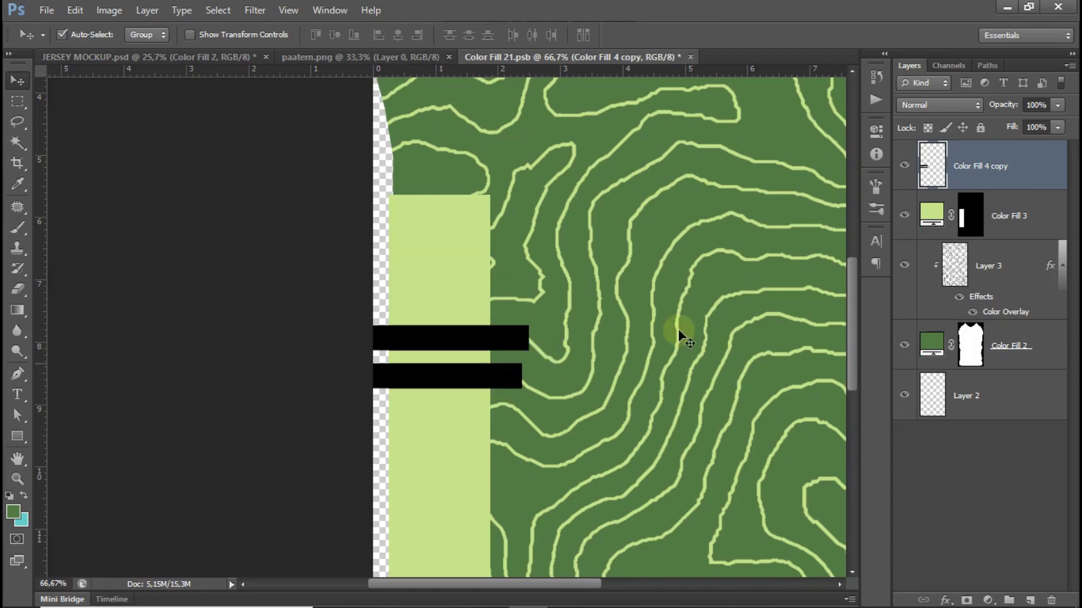
right_click(928, 168)
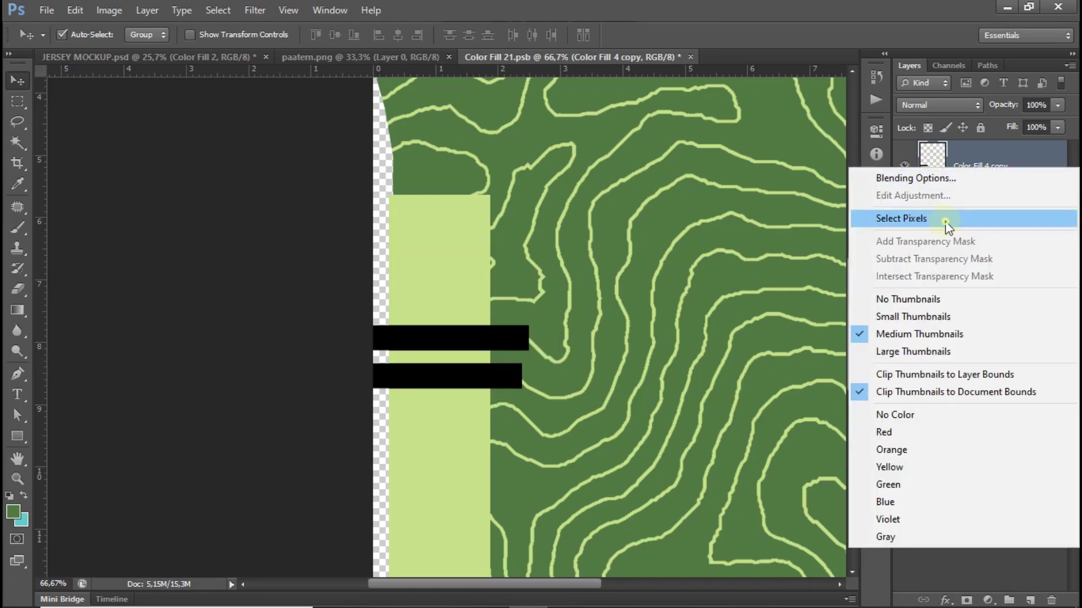
click(946, 219)
- Paint the bar shapes out of Color Fill 3's mask, then delete the bar layer
click(970, 226)
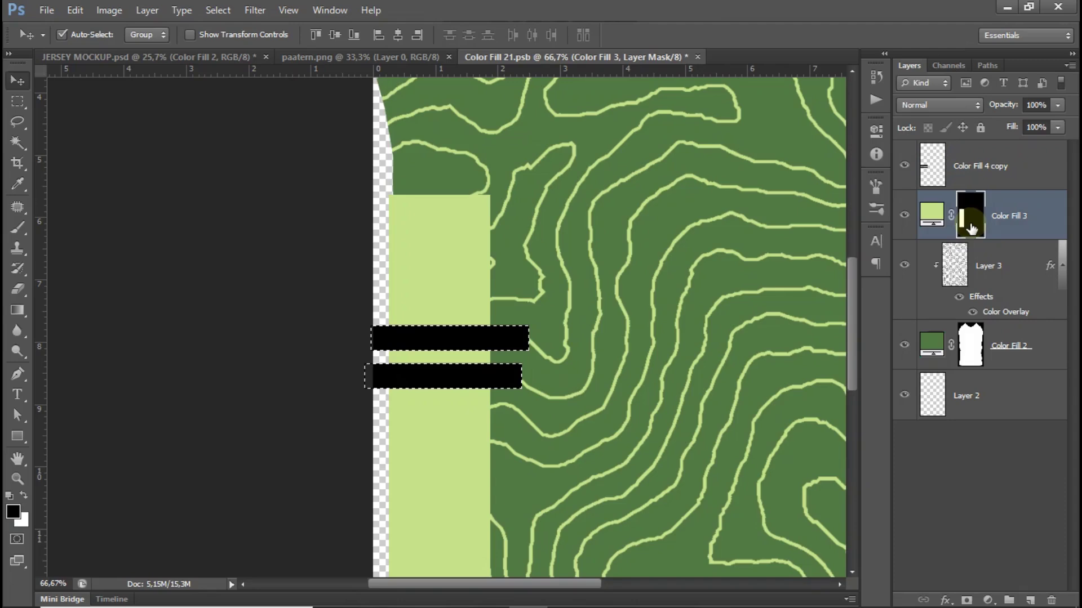
click(905, 165)
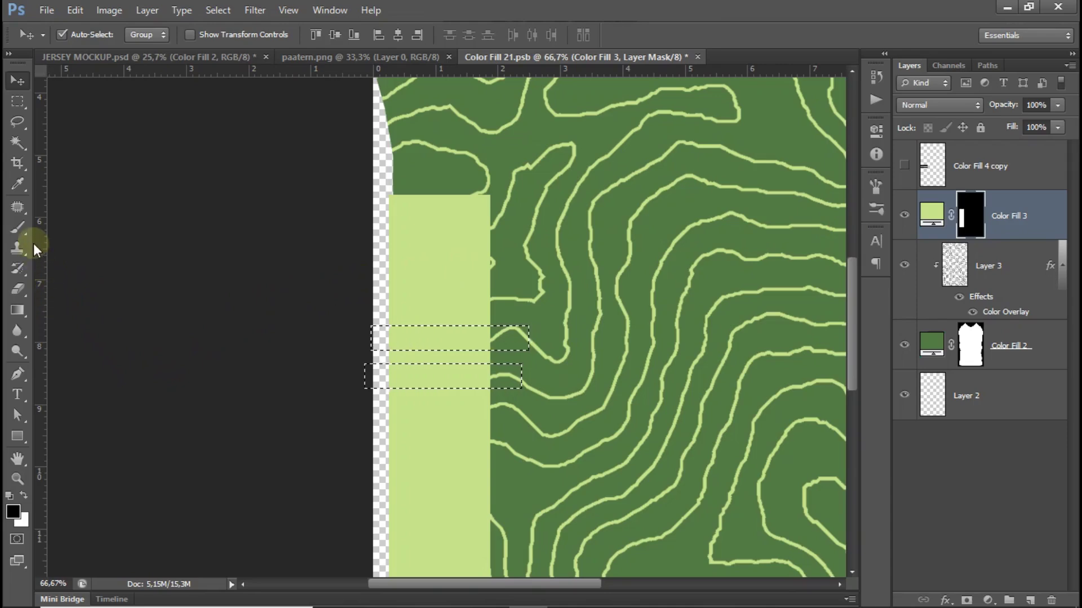
click(18, 226)
mouse_move(441, 338)
mouse_down()
mouse_move(471, 338)
mouse_move(394, 341)
mouse_move(399, 361)
mouse_move(492, 380)
mouse_move(387, 316)
mouse_move(374, 349)
mouse_move(491, 373)
mouse_move(576, 340)
mouse_up()
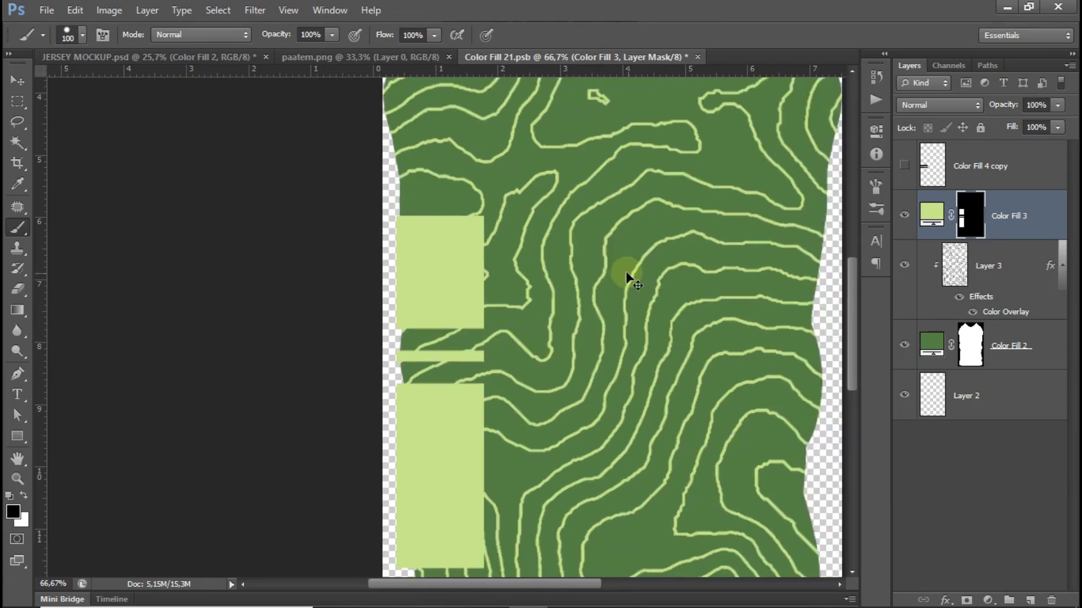
key(ctrl+minus)
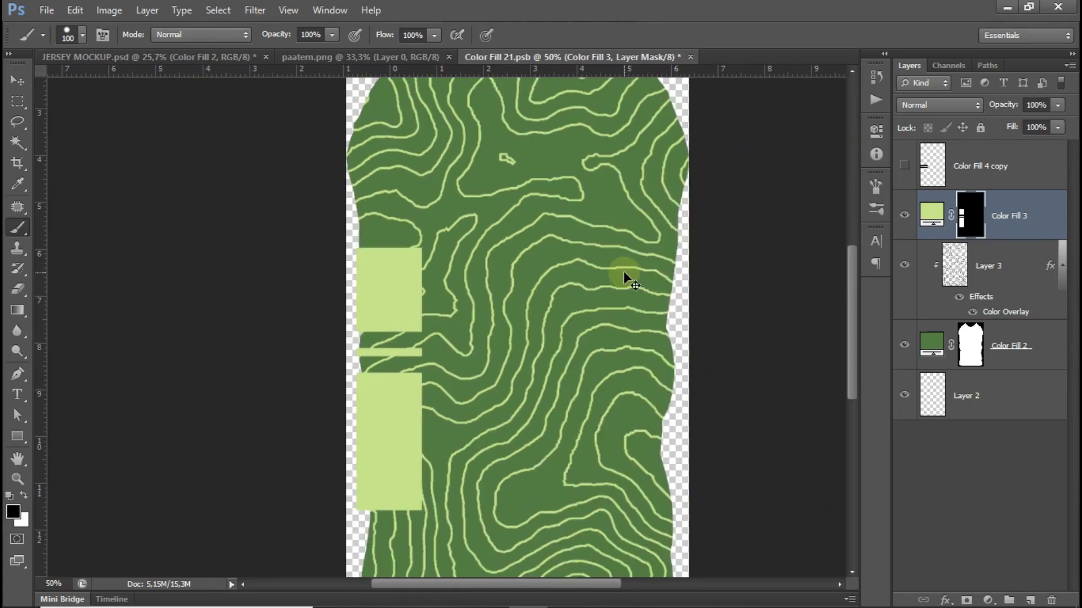
key(ctrl+minus)
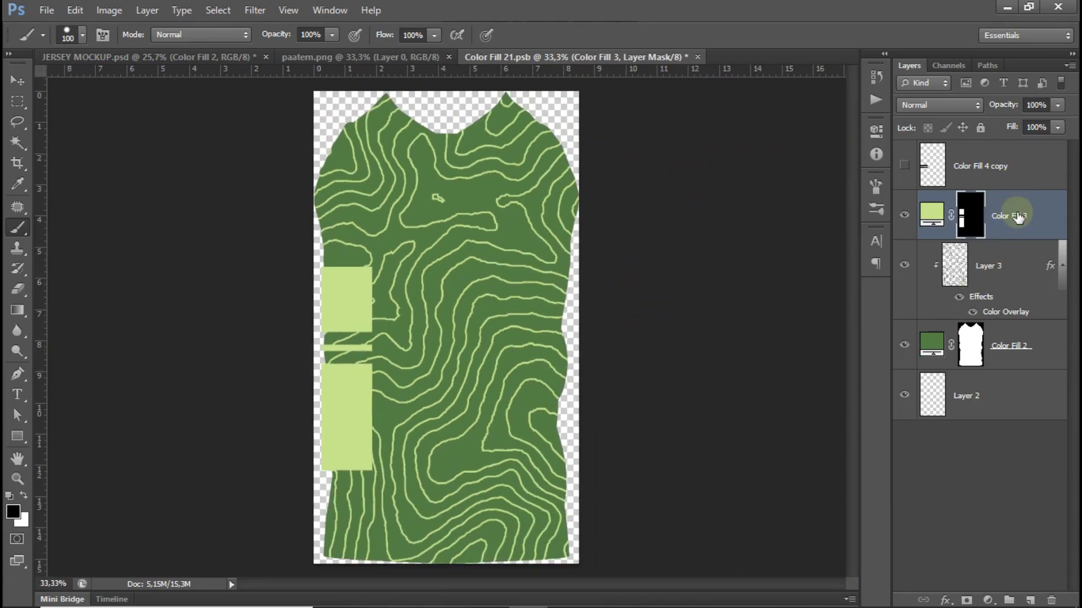
mouse_move(1008, 169)
mouse_down()
mouse_move(1063, 547)
mouse_move(1051, 600)
mouse_up()
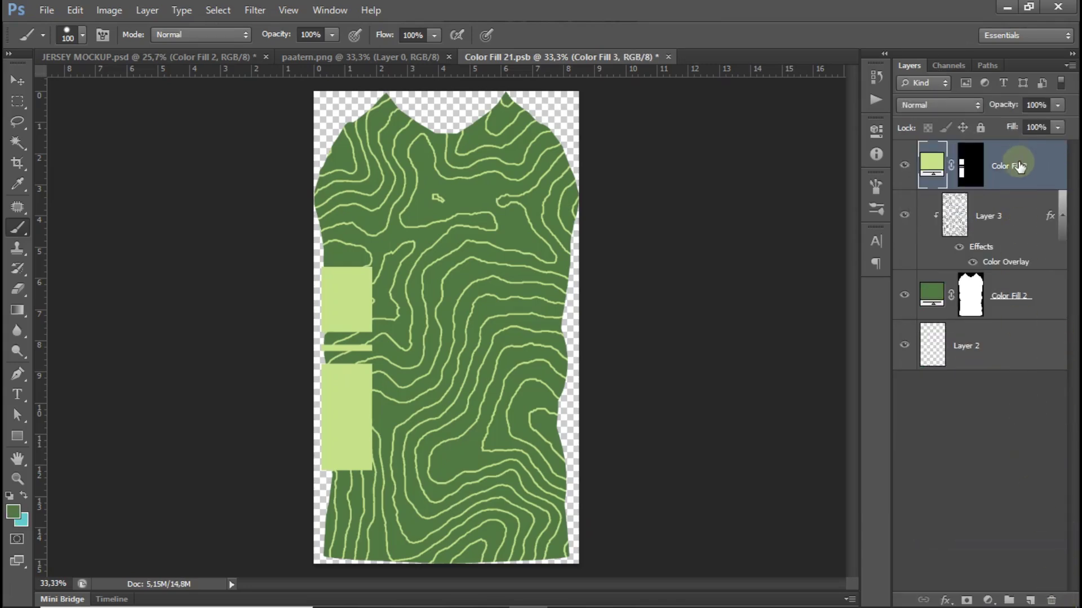
- Skew the light-green side panel so its top edge and stripes slant diagonally
key(ctrl+t)
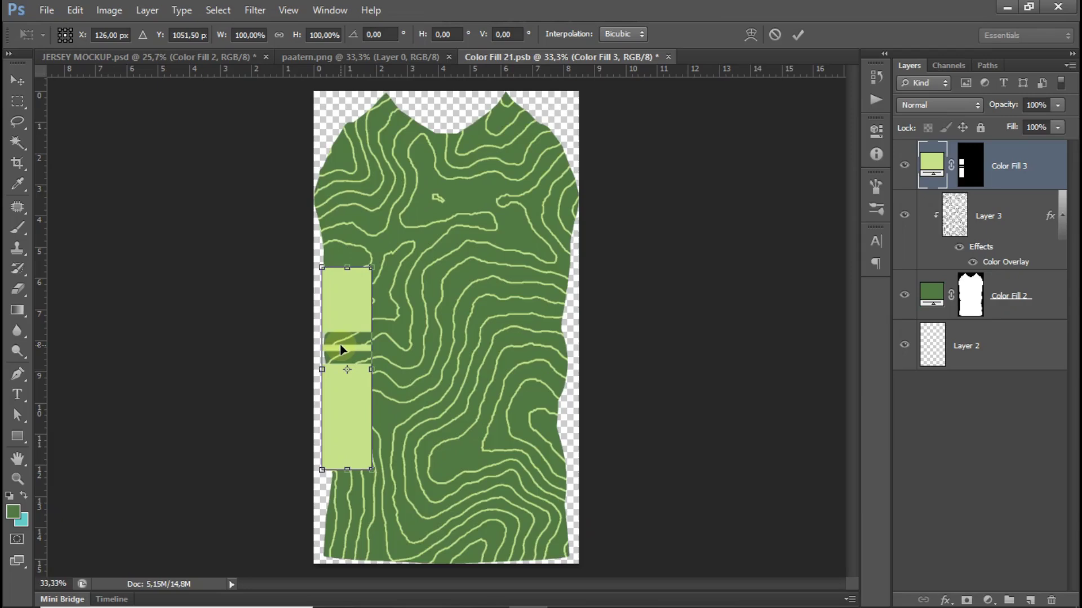
scroll(340, 350, up, 2)
drag(309, 356, 512, 323)
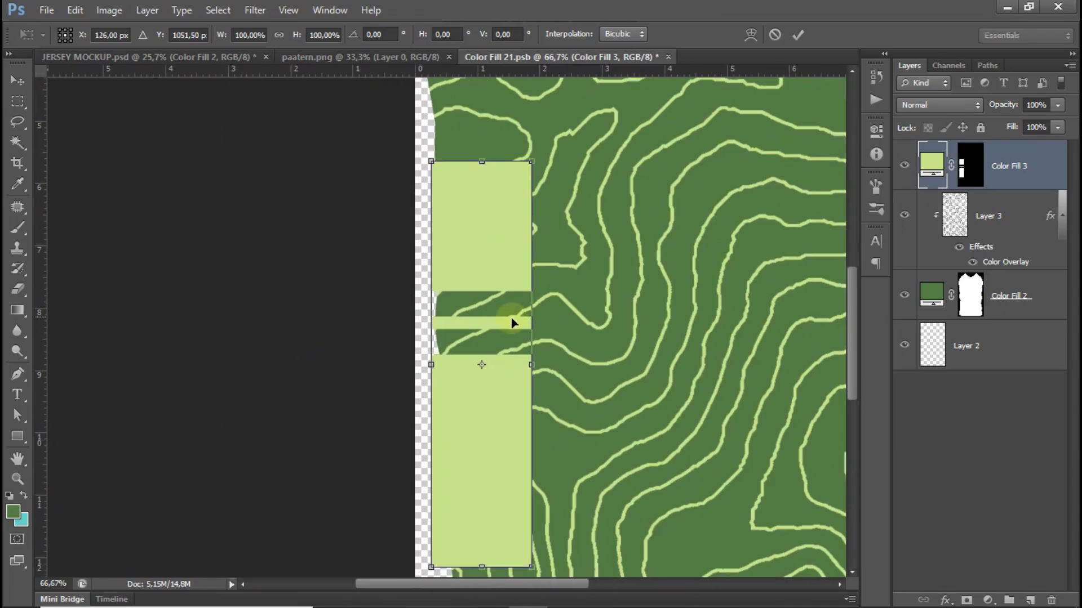
right_click(507, 319)
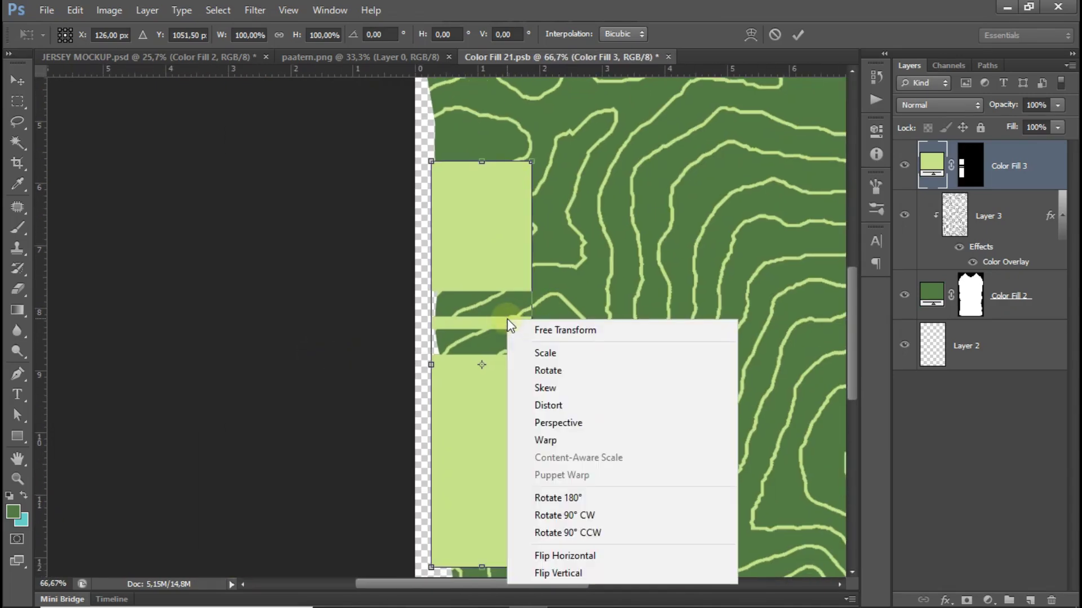
click(651, 390)
drag(531, 365, 529, 417)
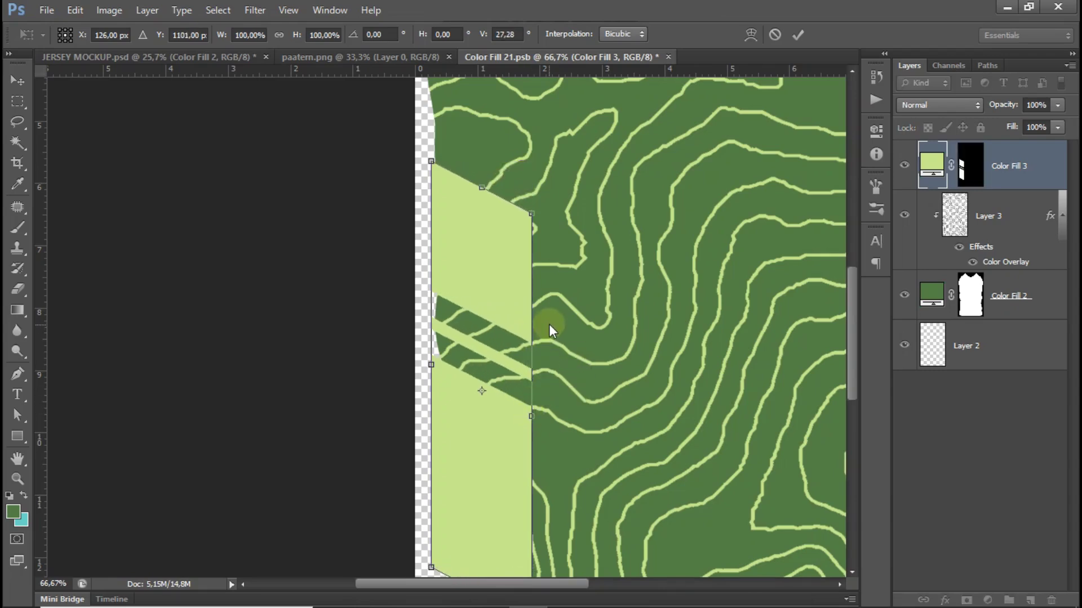
click(798, 34)
- Nudge the skewed side panel slightly left against the jersey edge
key(b)
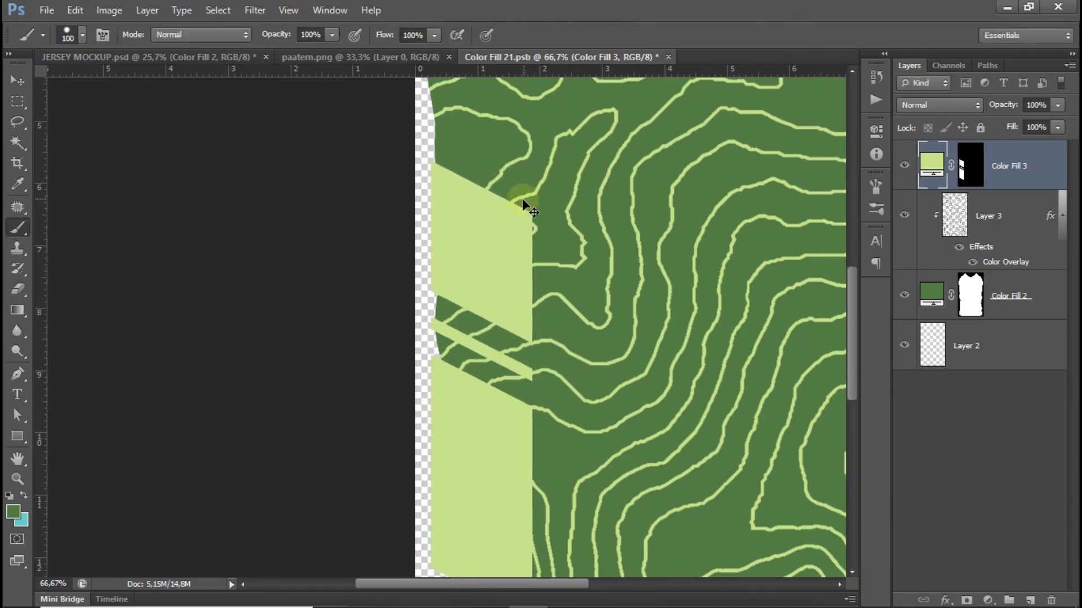
key(ctrl+minus)
key(ctrl+minus)
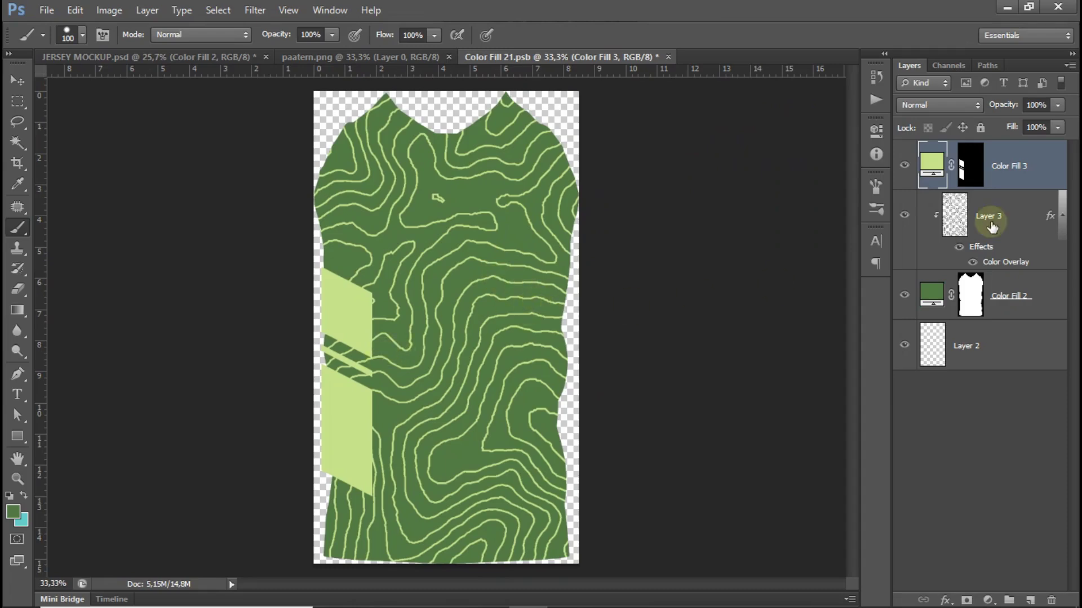
click(16, 82)
mouse_move(346, 338)
mouse_down()
mouse_move(334, 332)
mouse_move(382, 322)
mouse_up()
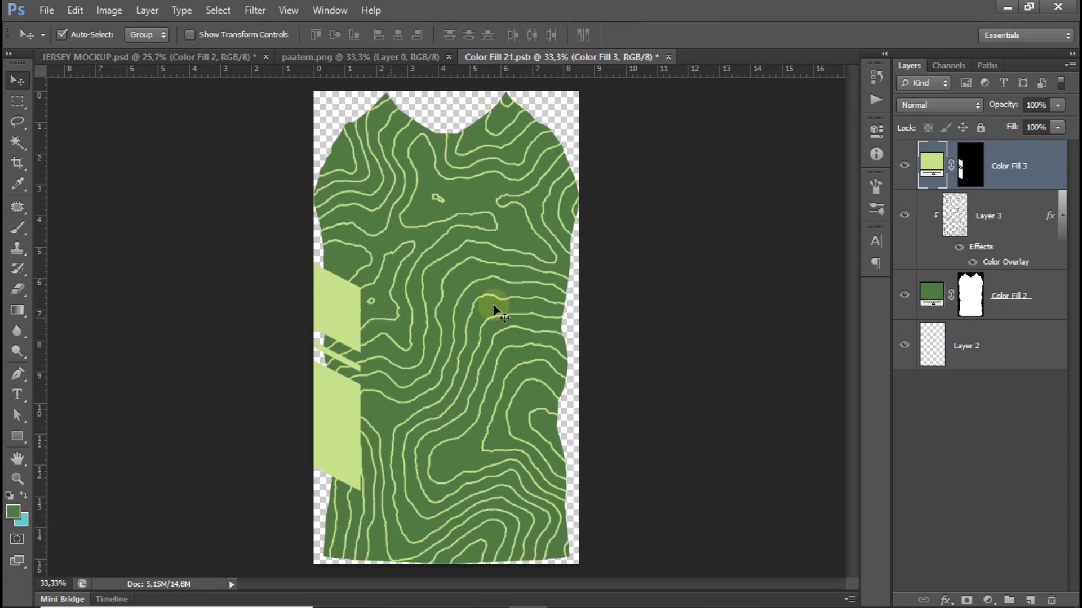
- Duplicate the light-green panel, flip the copy horizontally and place it on the jersey's right side
key(ctrl+j)
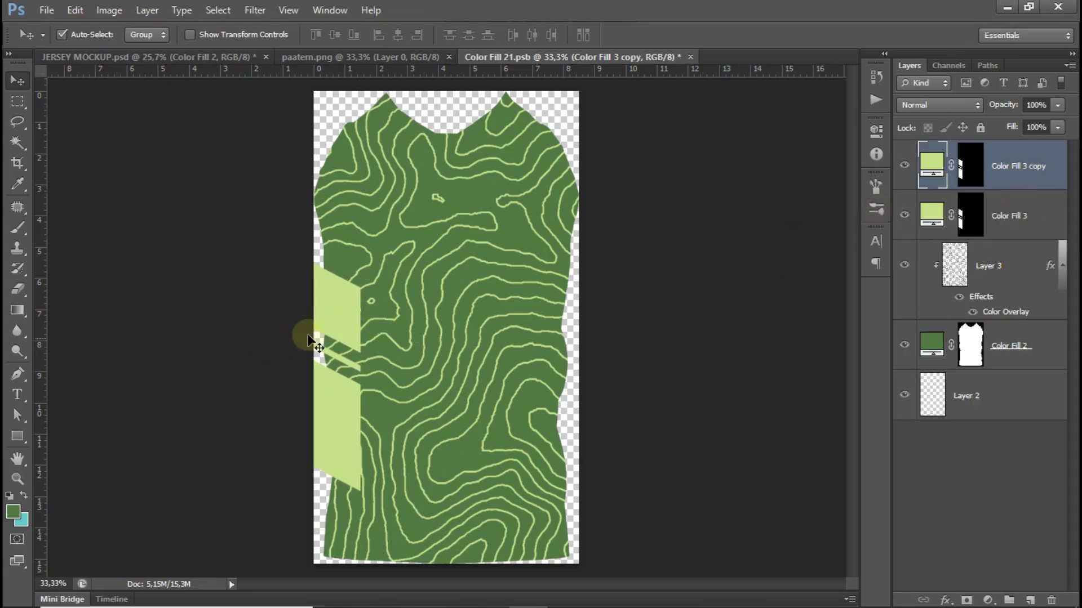
drag(308, 336, 537, 330)
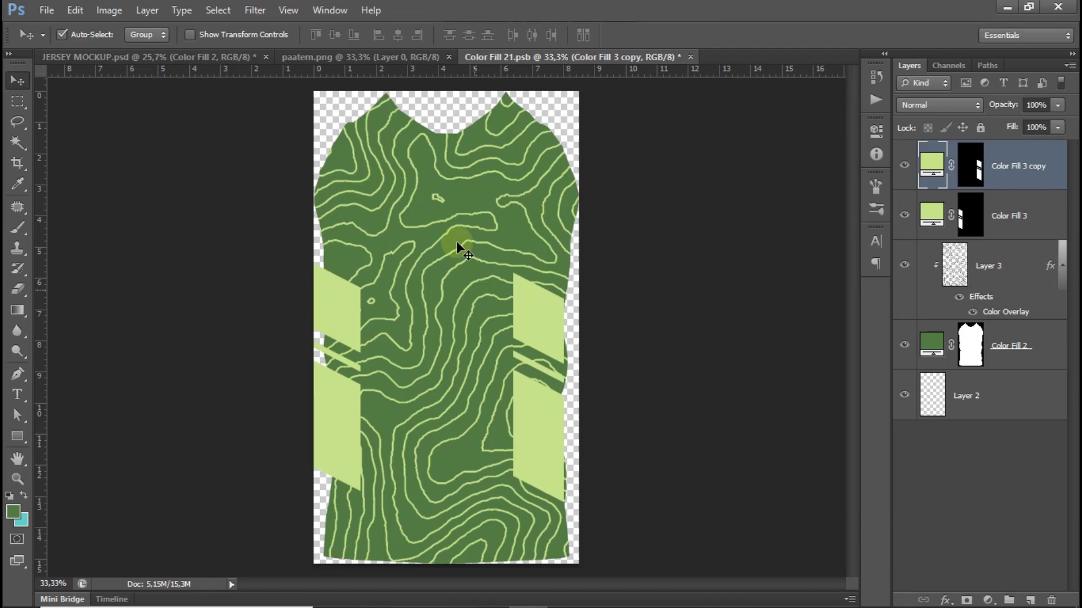
key(ctrl+t)
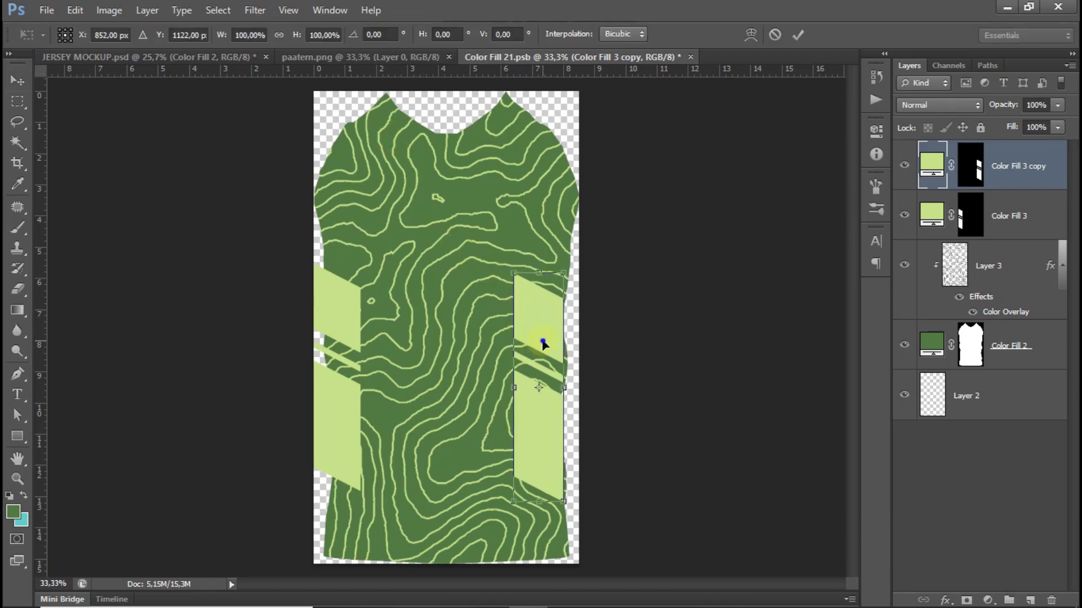
right_click(535, 335)
click(650, 574)
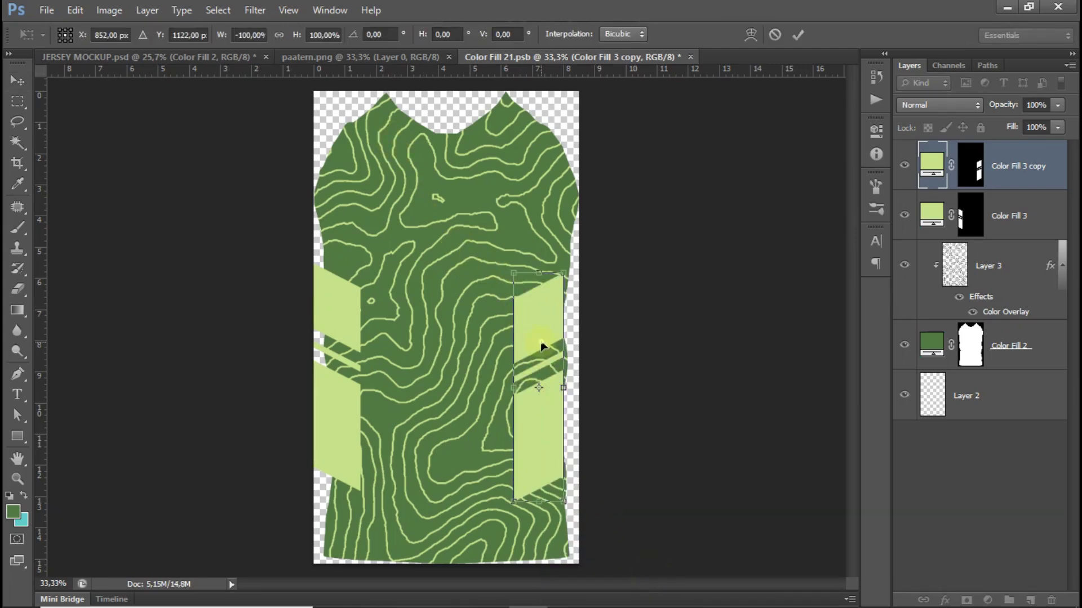
drag(544, 345, 563, 346)
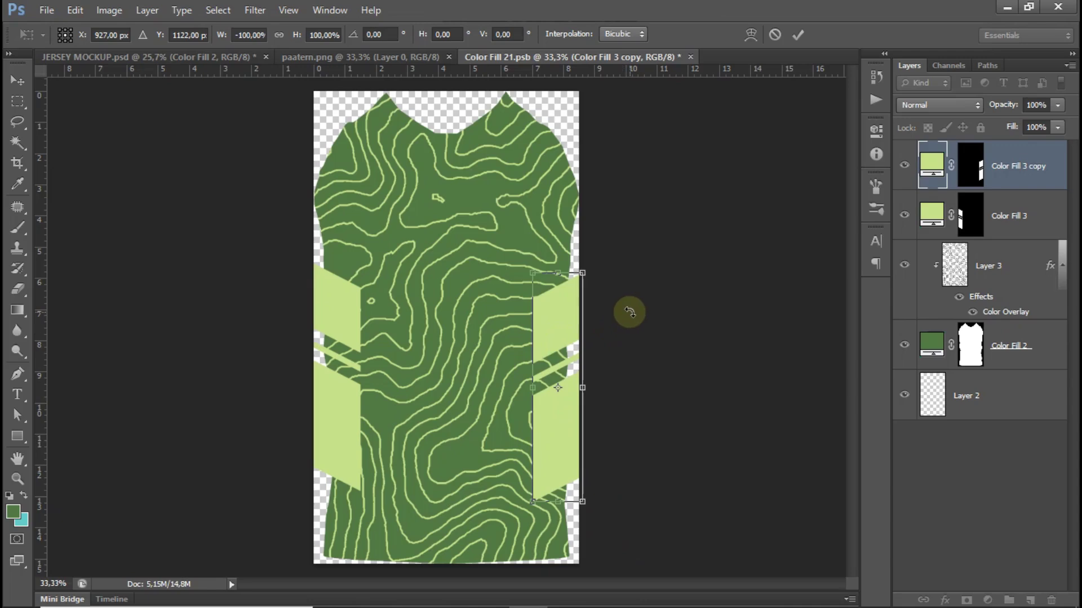
key(shift+Right)
key(Right)
key(Right)
key(Right)
key(Right)
key(Right)
key(Right)
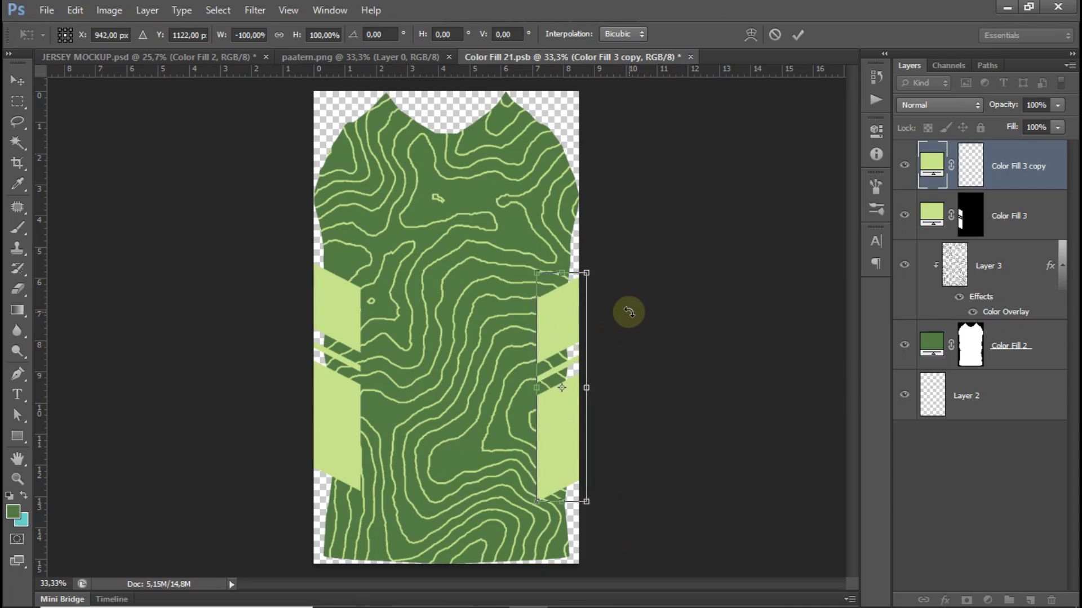
click(797, 34)
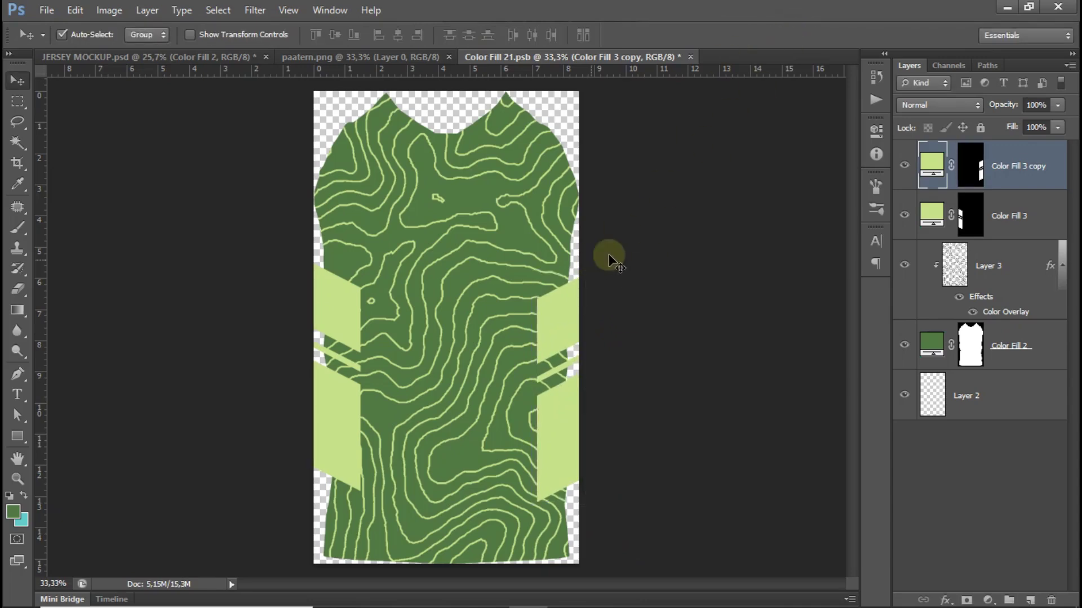
shift+click(1014, 210)
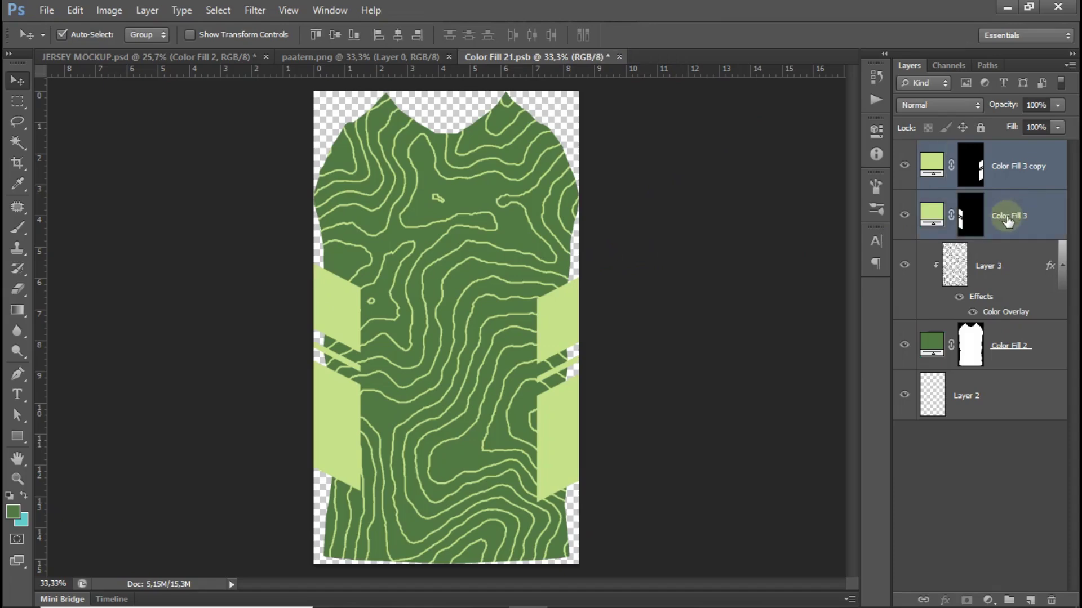
- Clip both light-green panel layers to the jersey with Create Clipping Mask
right_click(1008, 220)
click(944, 252)
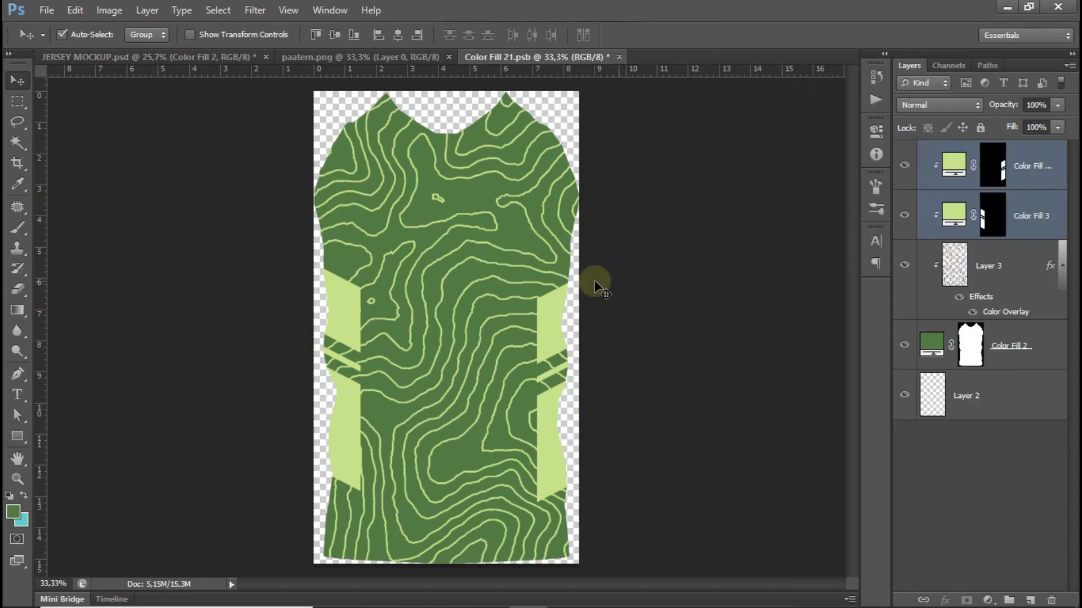
key(ctrl+plus)
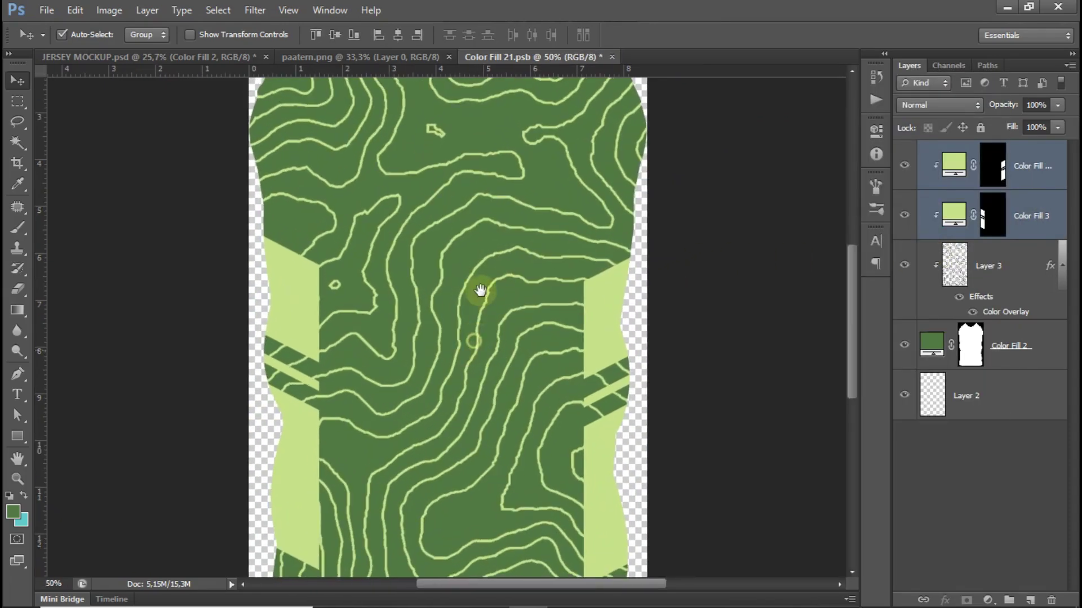
scroll(576, 436, down, 3)
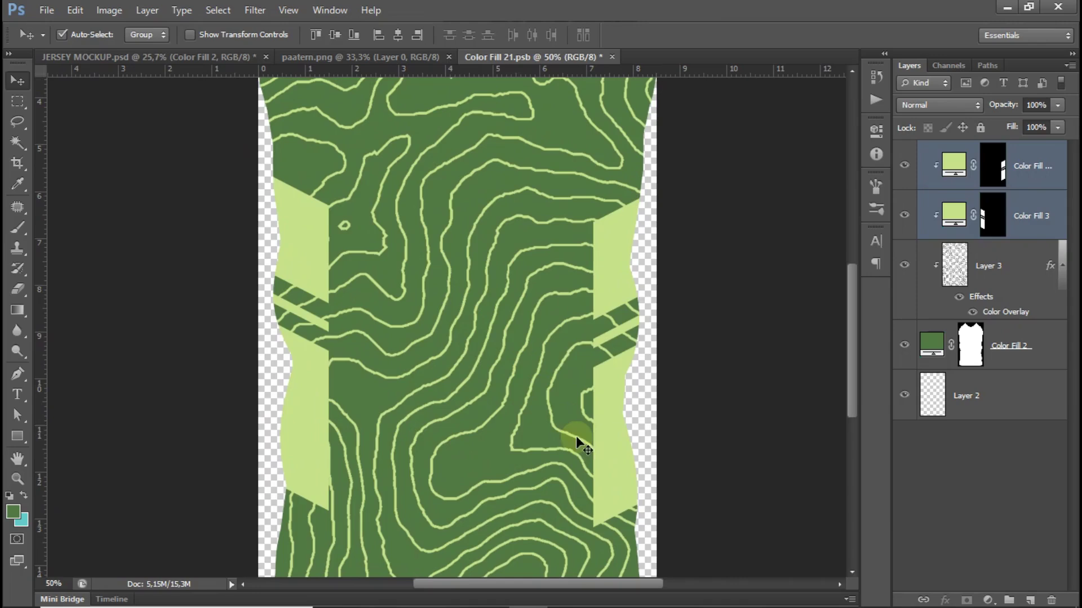
- Nudge the right panel (Color Fill 3 copy) up and slightly left to match the left panel
click(1040, 220)
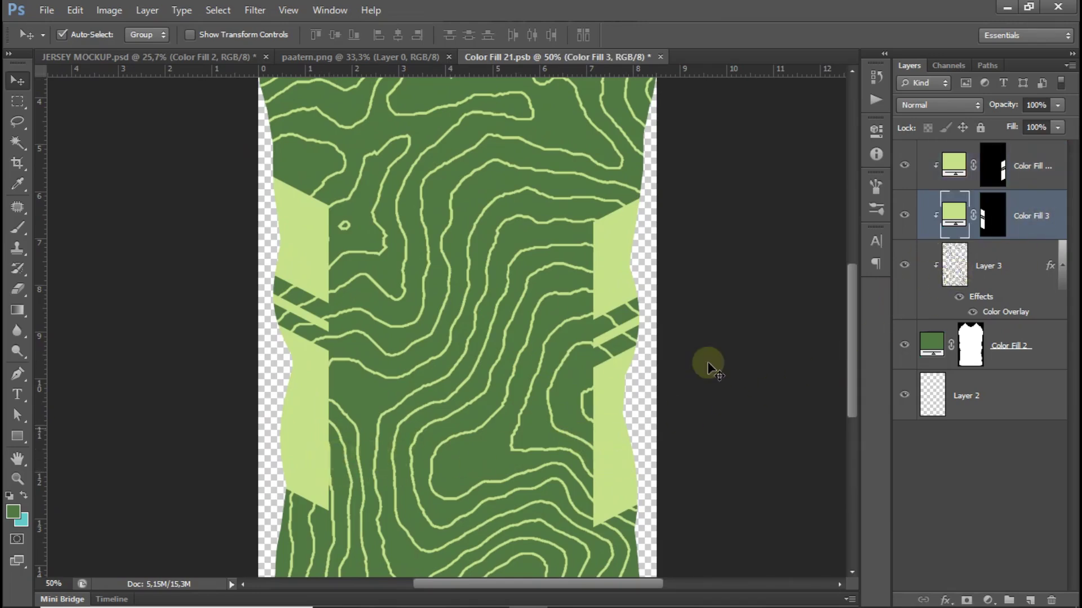
click(1025, 169)
drag(627, 472, 628, 455)
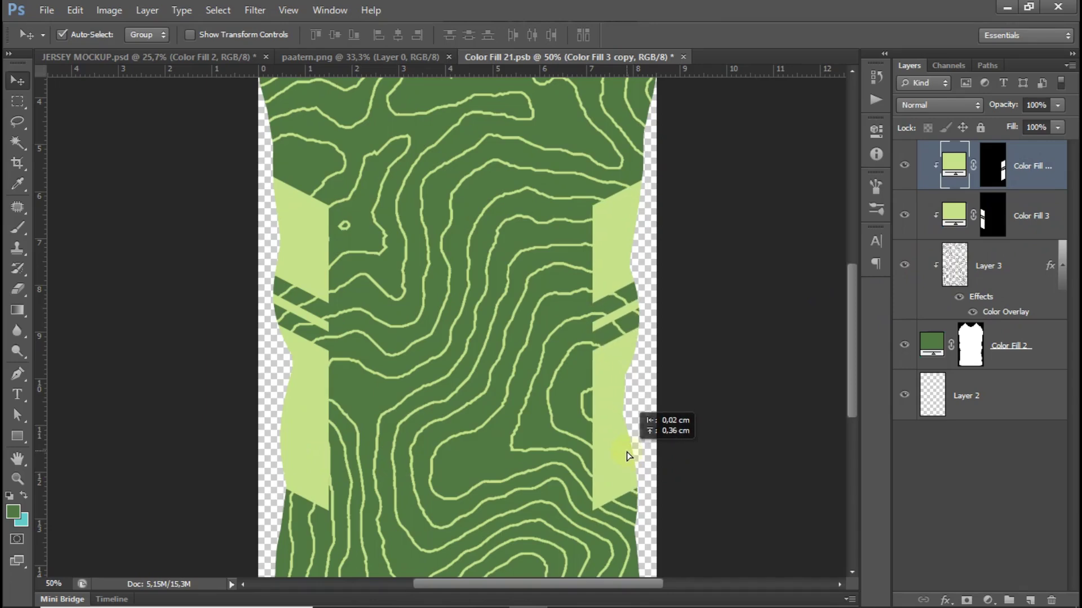
drag(628, 454, 626, 449)
key(Left)
key(Left)
key(Left)
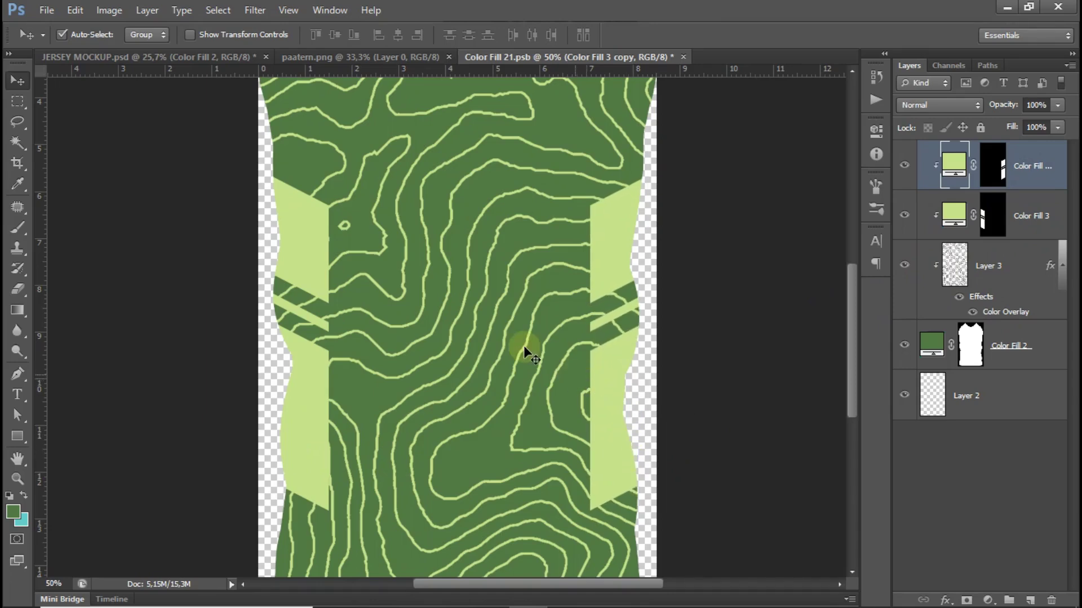
key(ctrl+minus)
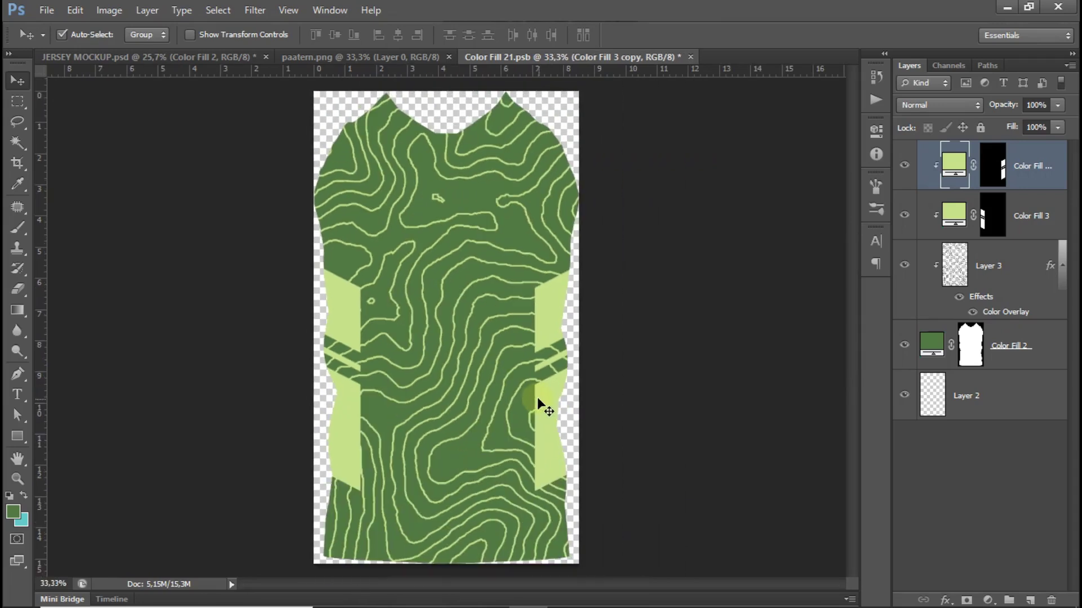
click(17, 394)
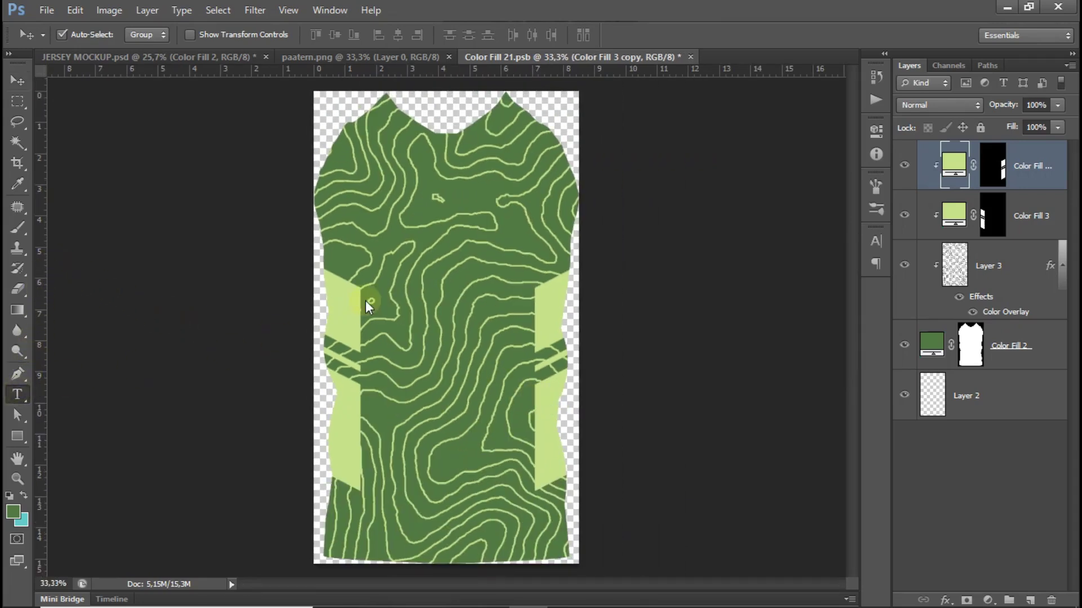
- Type the two-line text MAFAZA / STUDIO and centre it on the upper chest
click(383, 263)
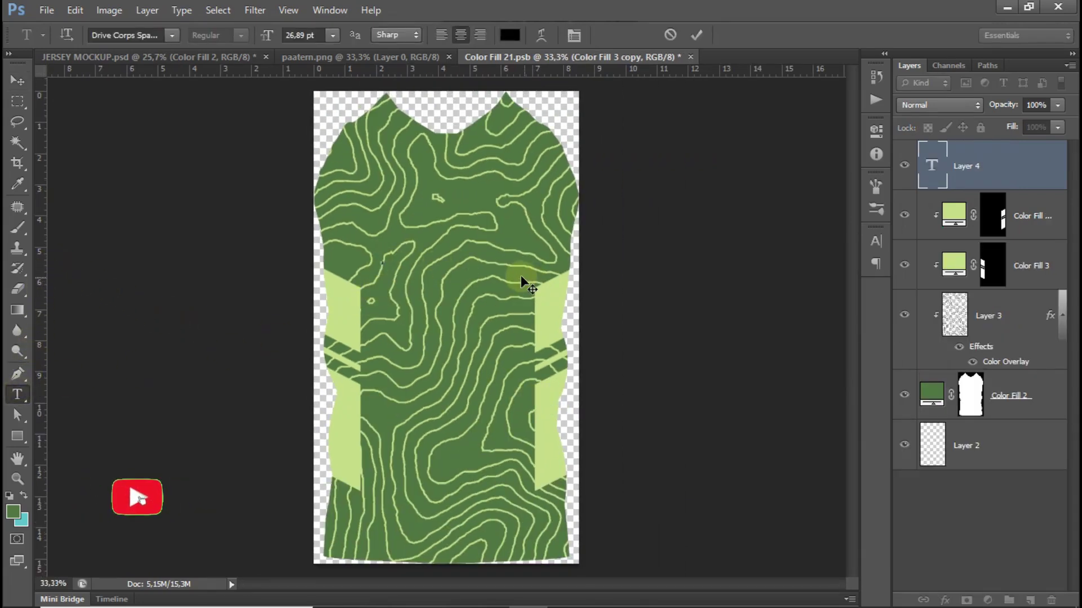
text(MAFAZ)
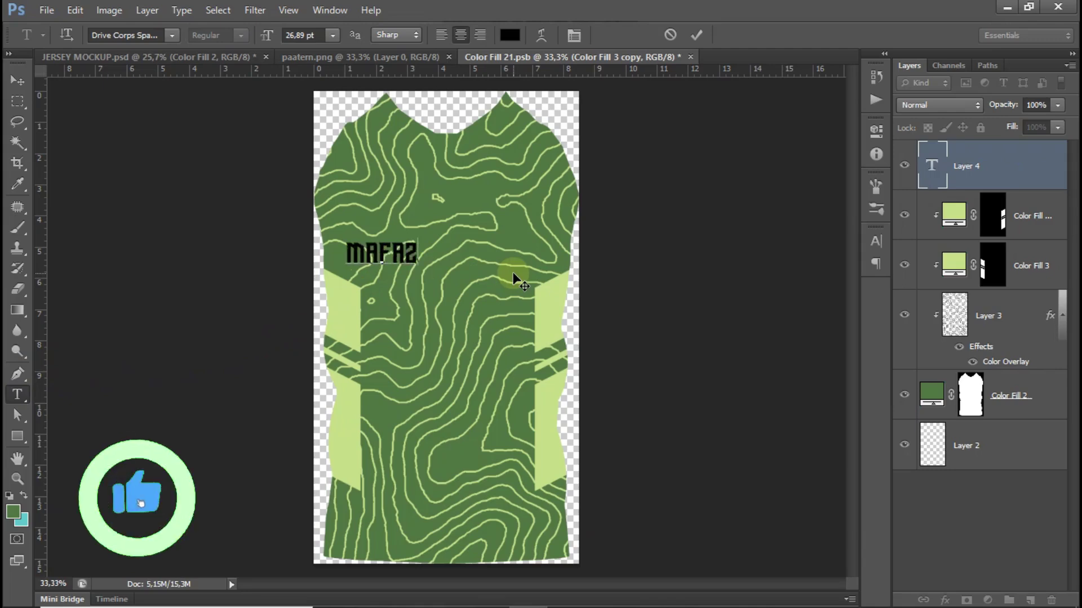
text(A)
key(Return)
text(SUDIO)
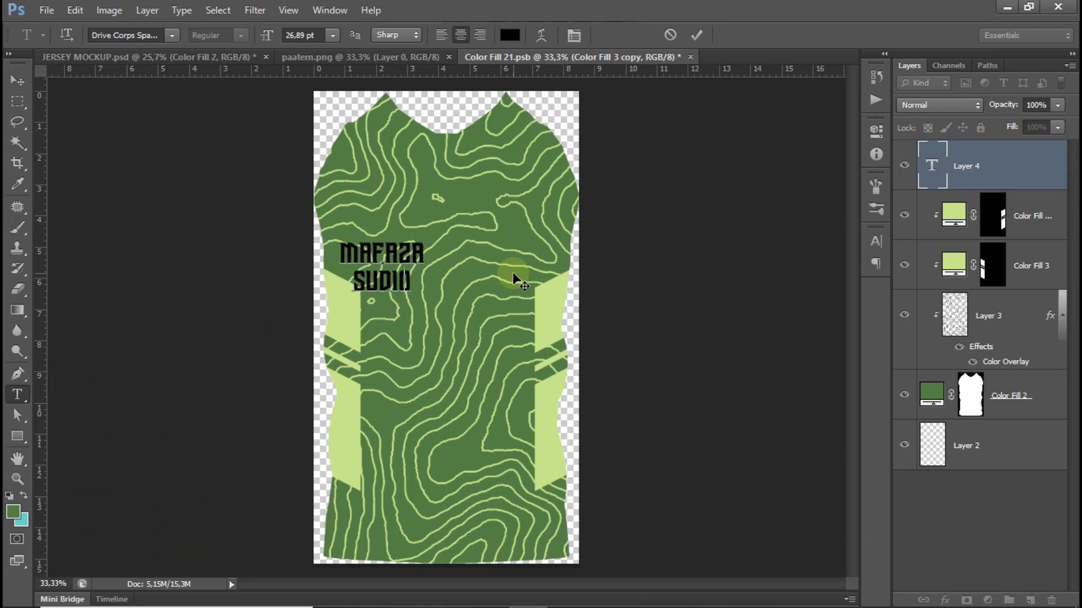
key(BackSpace)
key(BackSpace)
key(BackSpace)
text(ST)
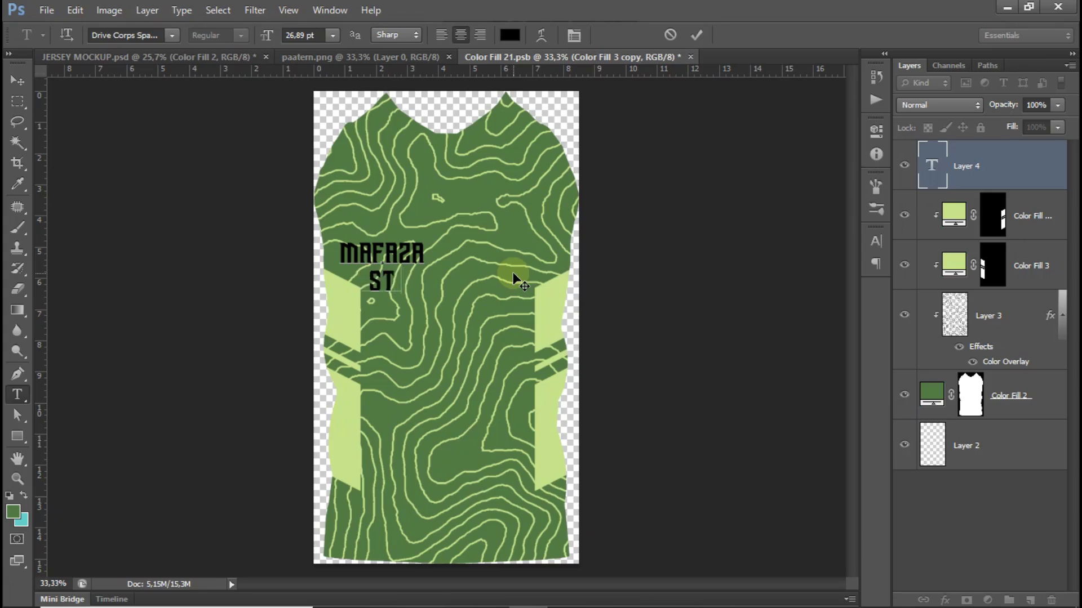
text(UDIO)
key(ctrl+Return)
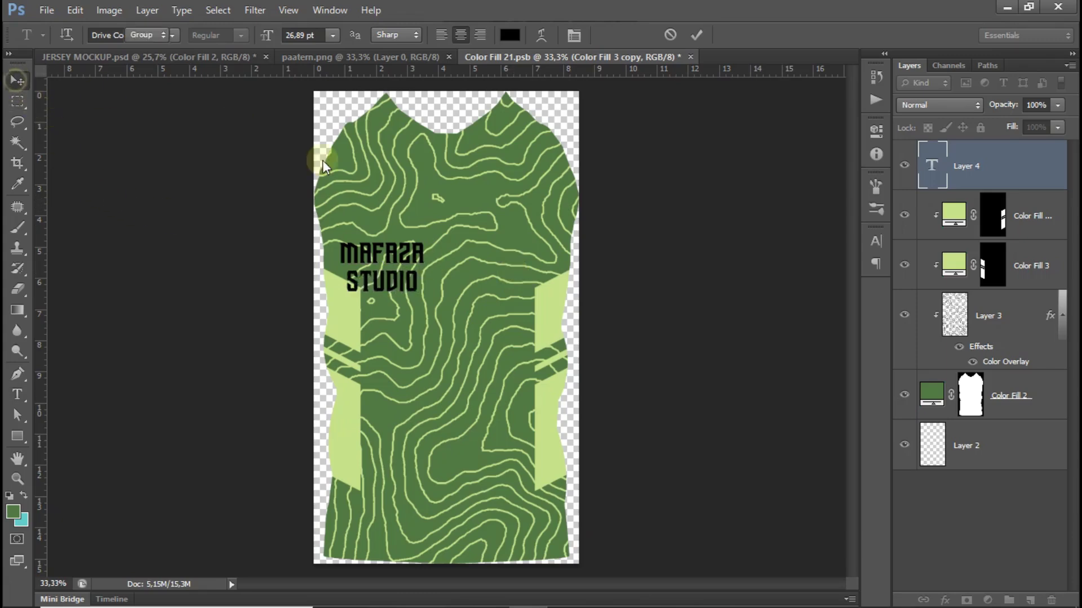
key(v)
drag(412, 252, 474, 230)
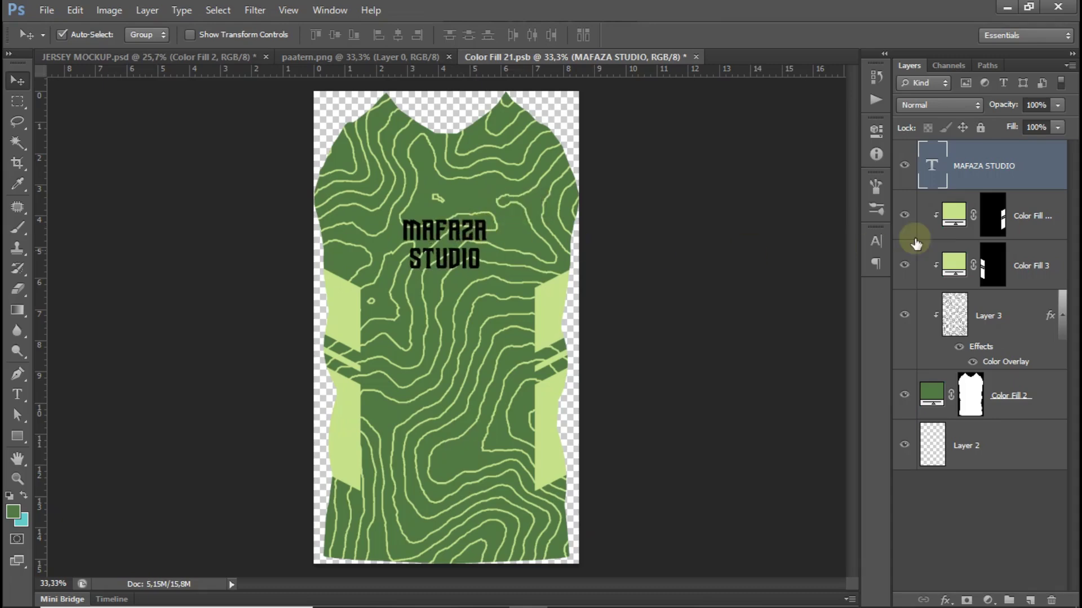
- Set the MAFAZA STUDIO text colour to white (#ffffff) in the Character panel
click(877, 241)
click(826, 332)
drag(703, 185, 630, 117)
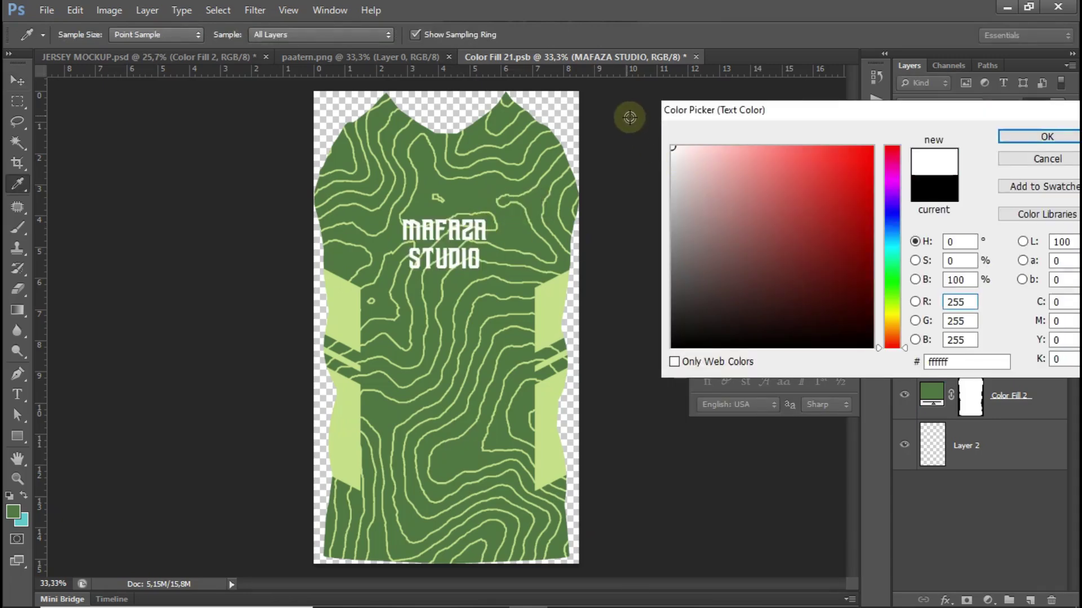
click(1040, 139)
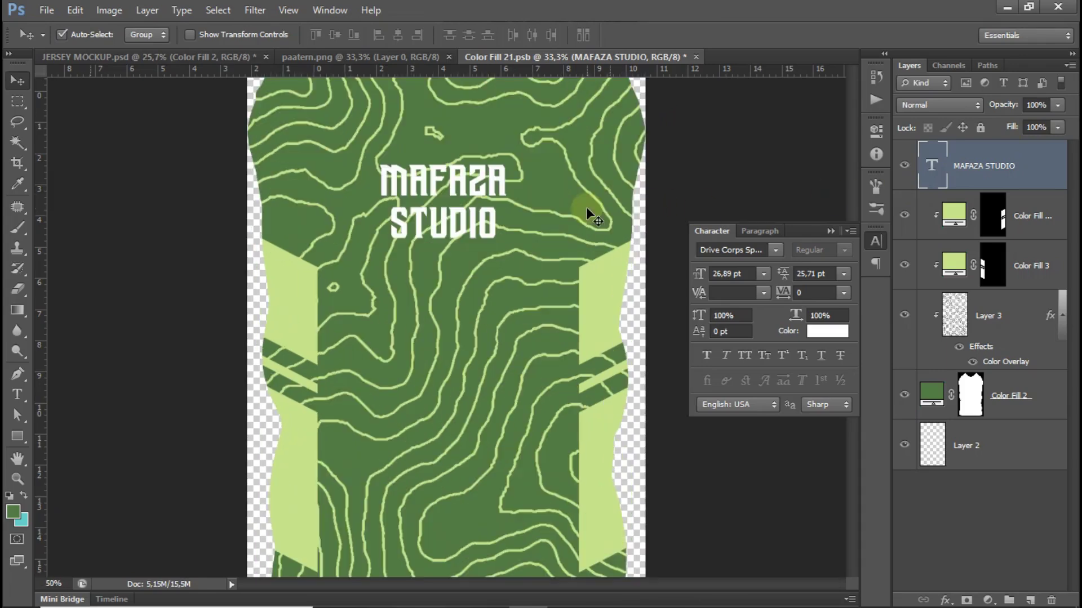
key(ctrl+plus)
- Add a 13 px dark-green (527a44) Stroke layer style to the MAFAZA STUDIO text
right_click(992, 169)
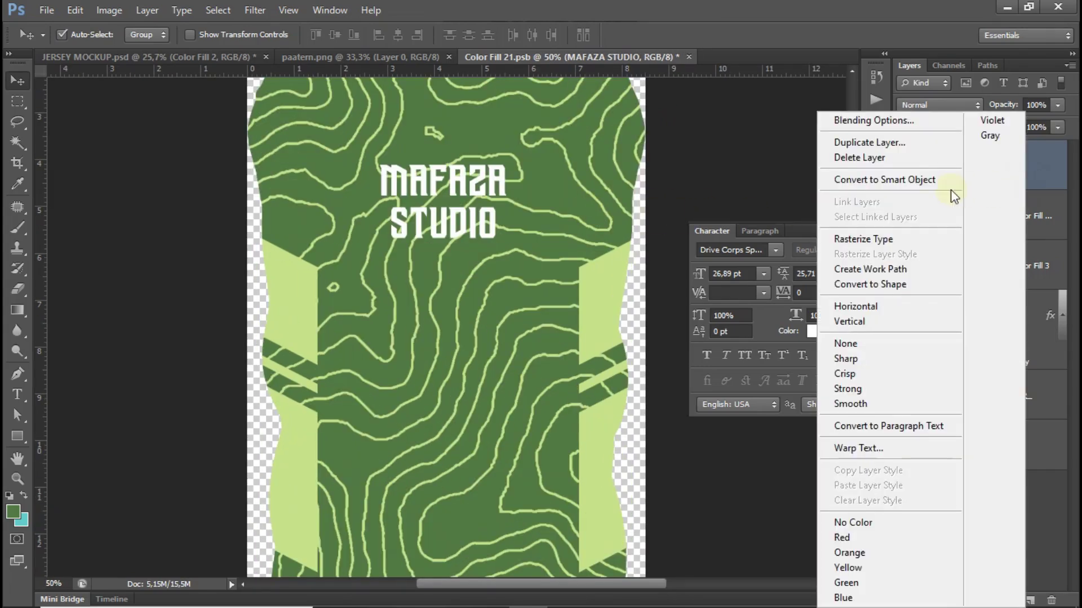
click(891, 122)
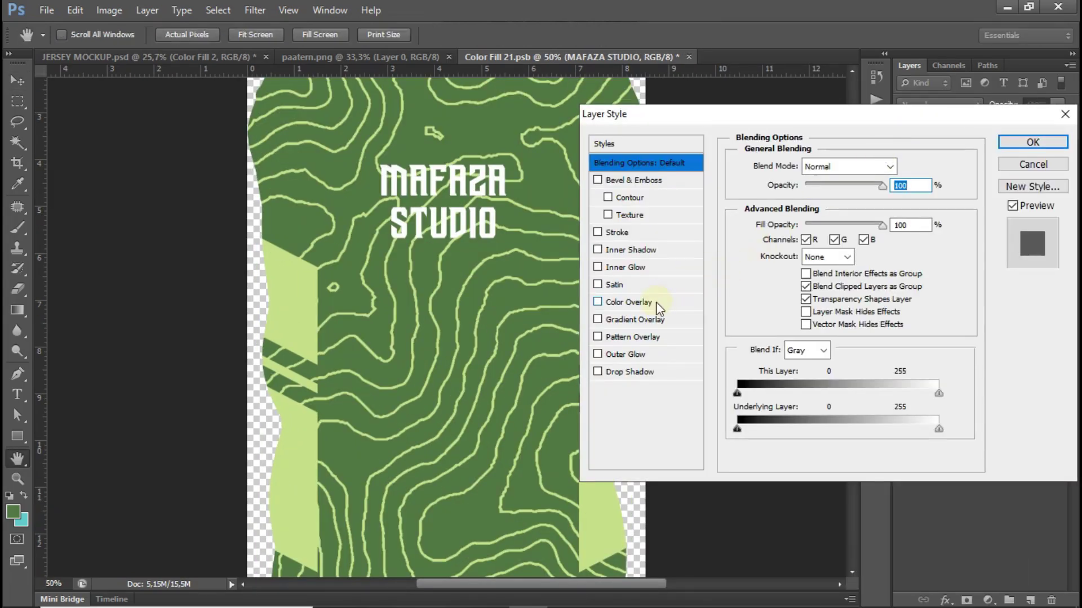
click(624, 235)
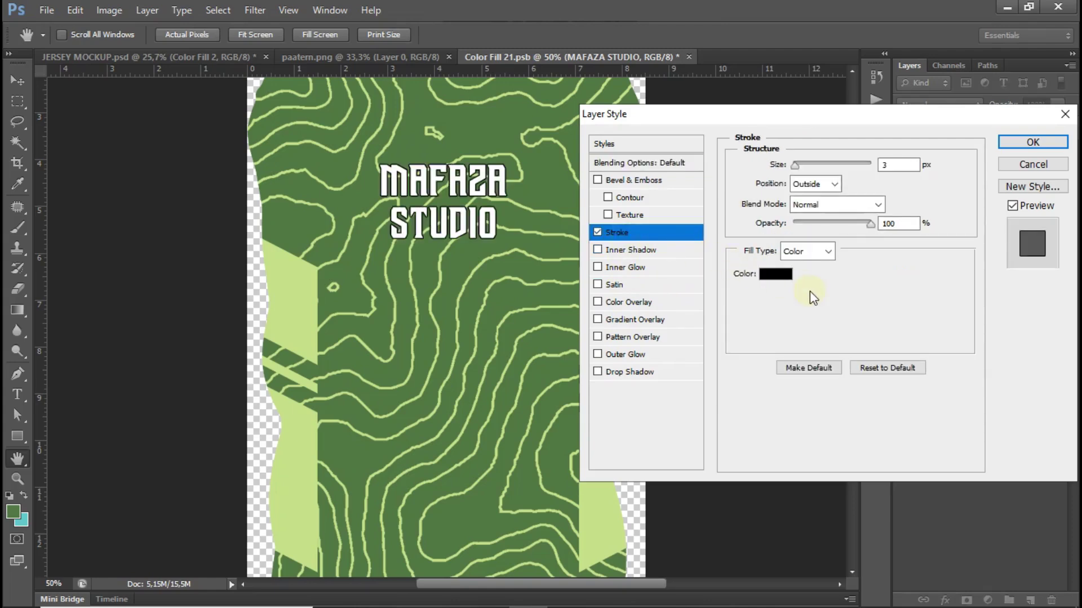
click(782, 276)
click(476, 254)
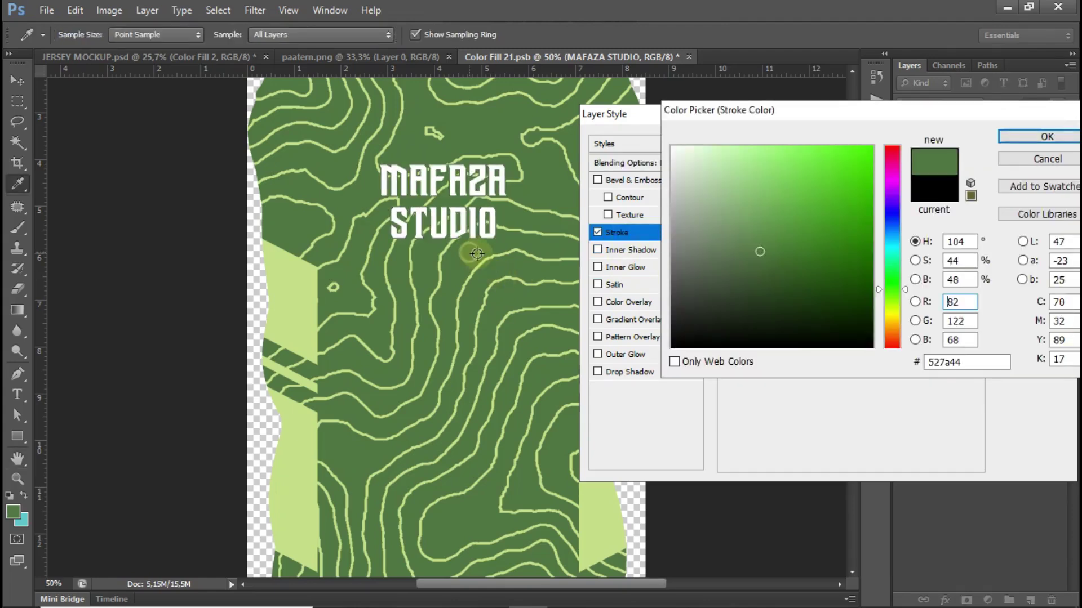
click(1040, 139)
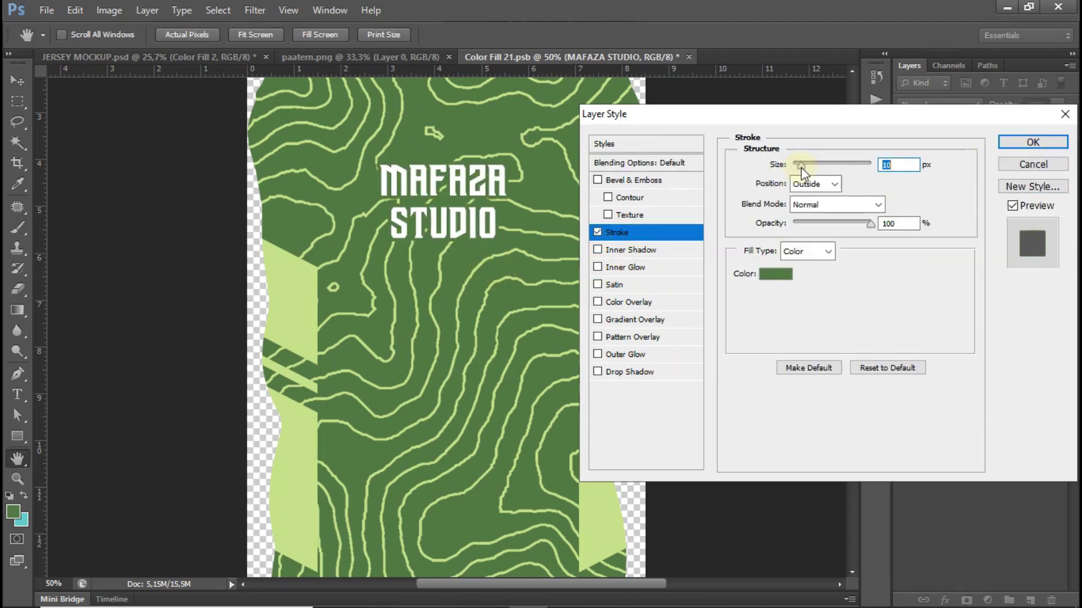
drag(801, 167, 803, 167)
click(1022, 142)
- Shift the outlined text slightly down and left on the chest
click(832, 231)
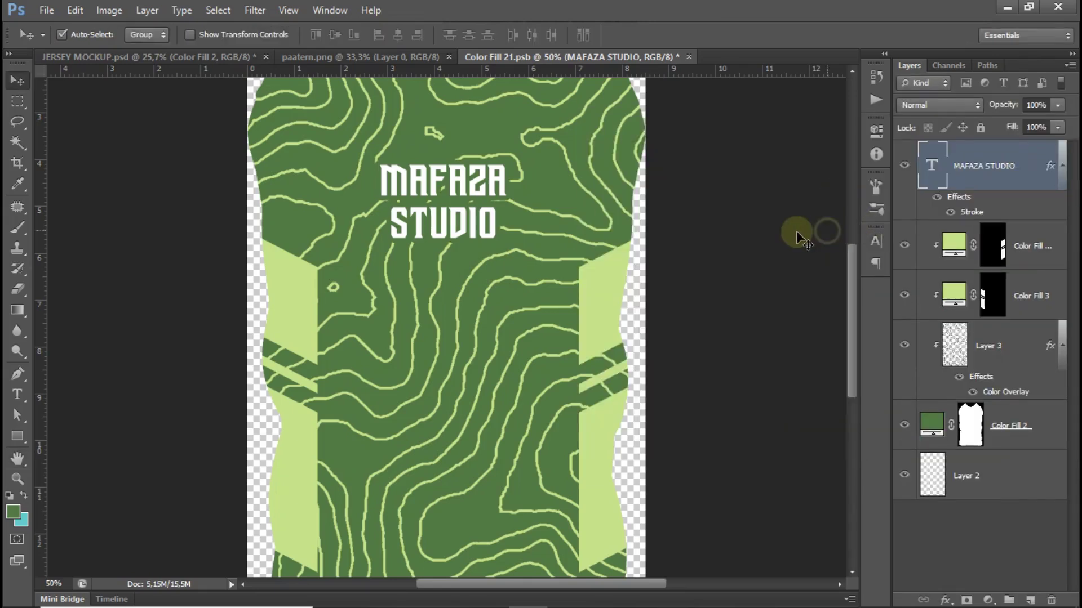
key(ctrl+minus)
drag(454, 257, 451, 260)
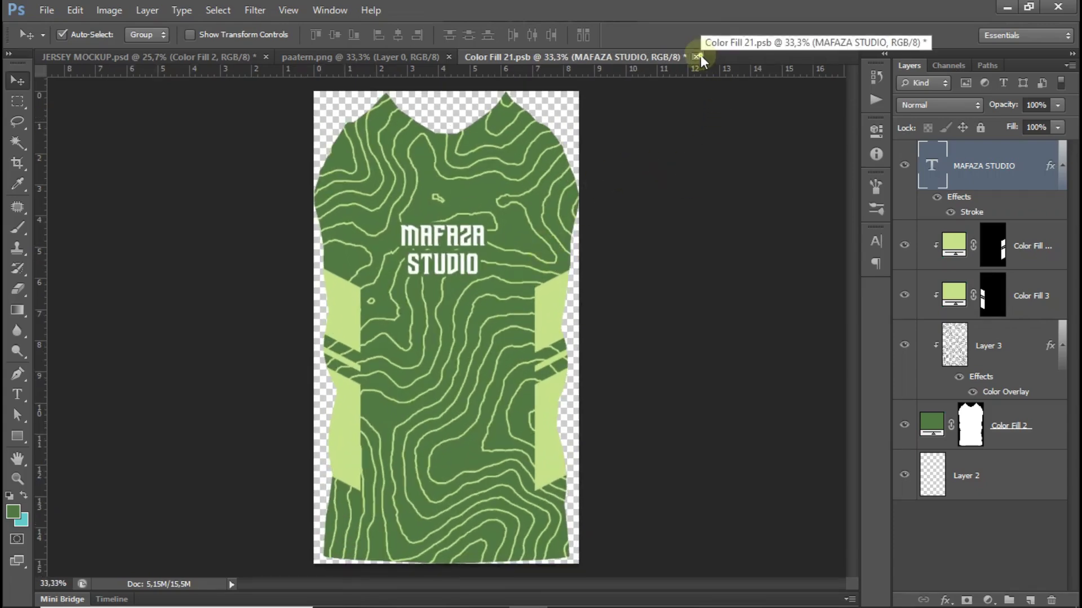
- Save and close the flattened jersey document and return to JERSEY MOCKUP.psd
click(696, 56)
click(475, 243)
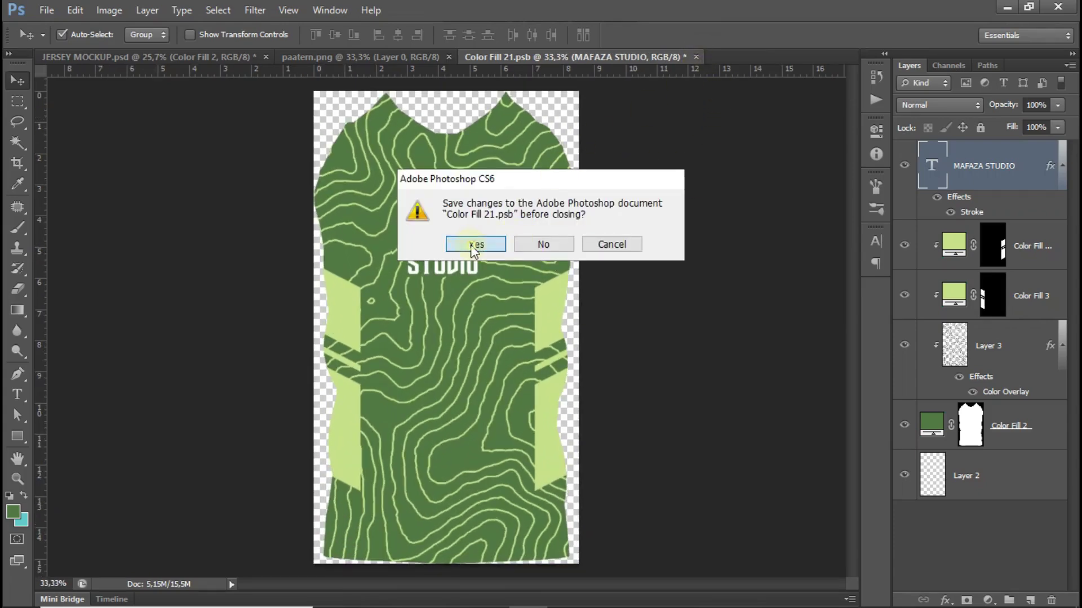
click(195, 57)
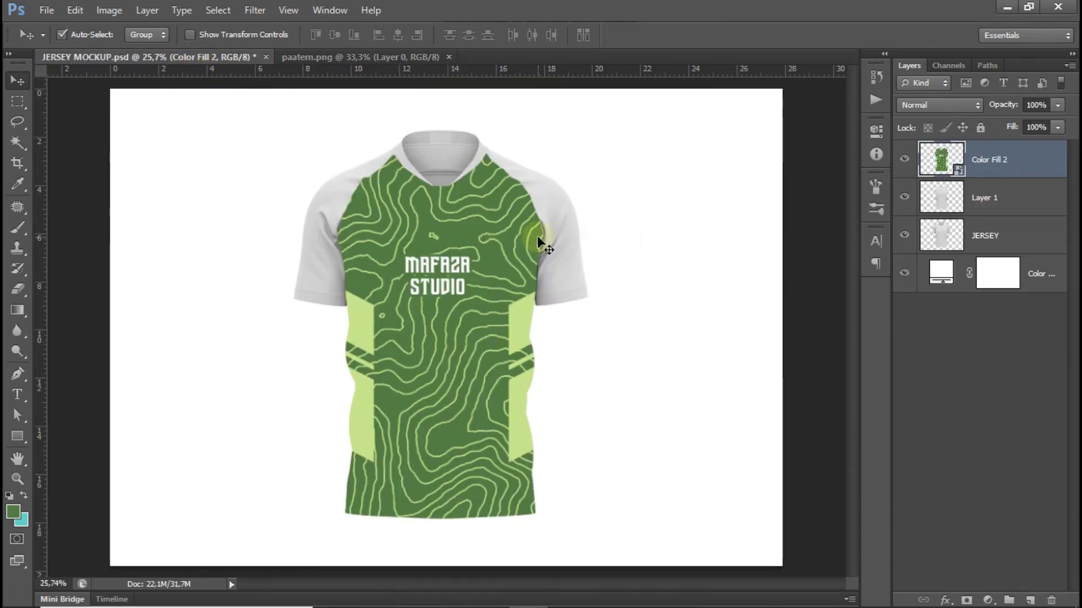
key(ctrl+plus)
key(ctrl+plus)
key(ctrl+minus)
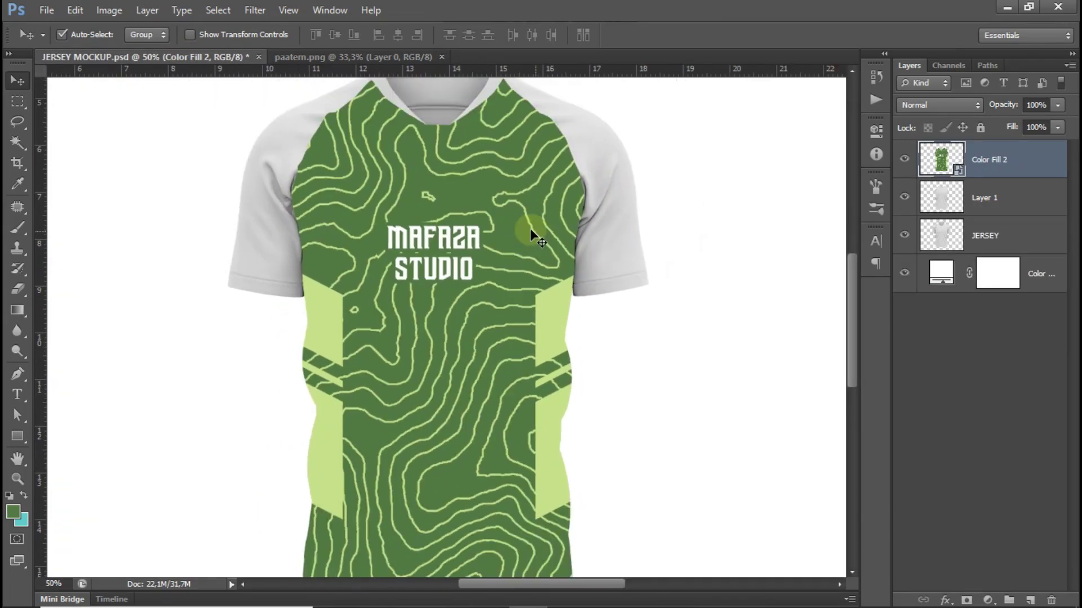
key(ctrl+minus)
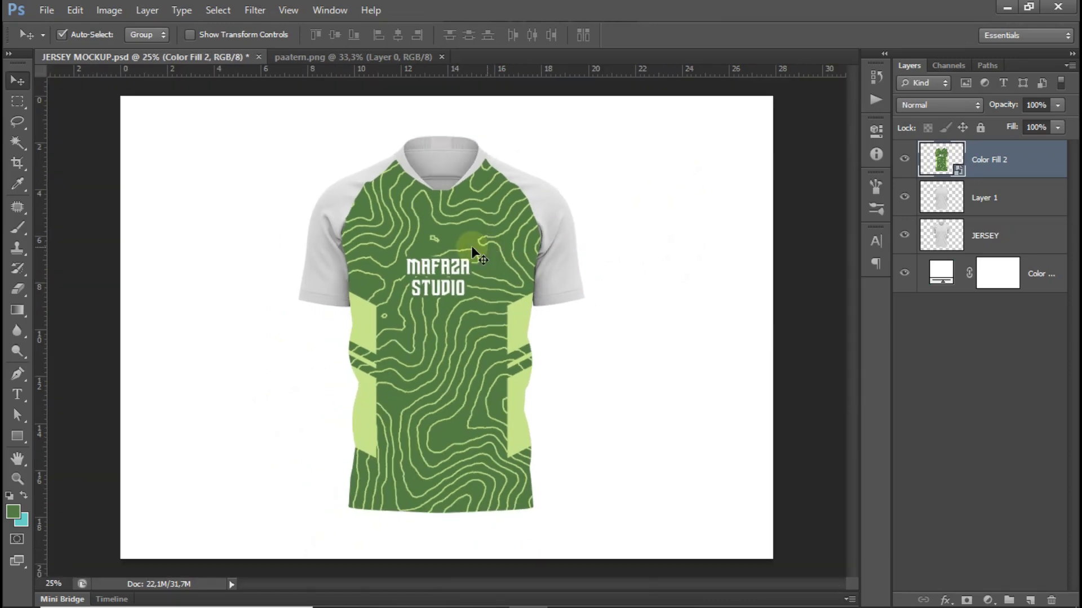
- Set the background colour to the side panels' light green sampled from the canvas
click(24, 522)
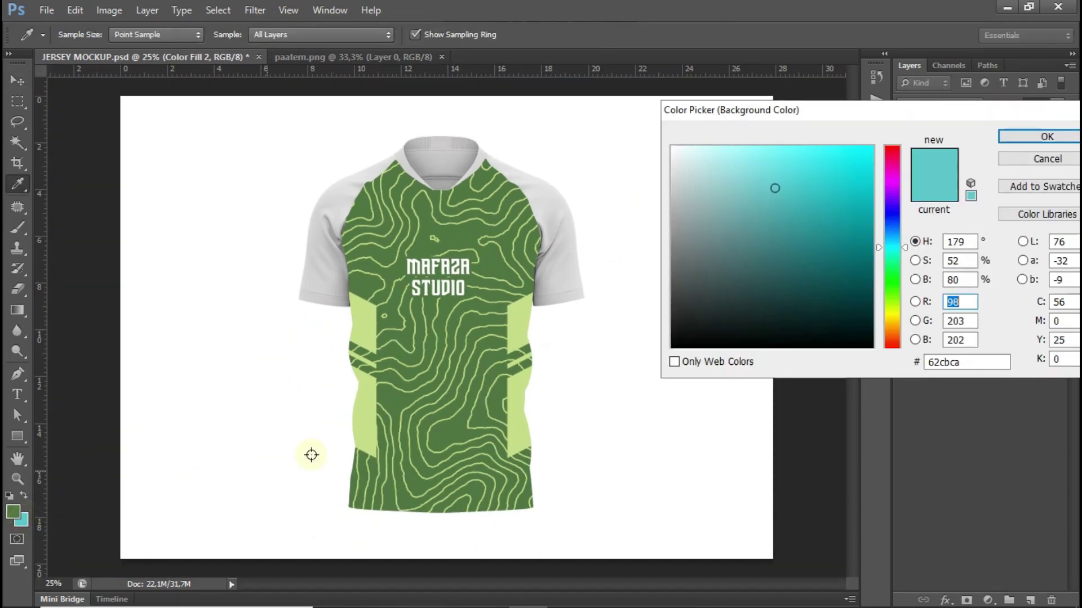
click(359, 399)
click(1047, 137)
- Select the JERSEY layer and zoom in on the jersey's left side
key(v)
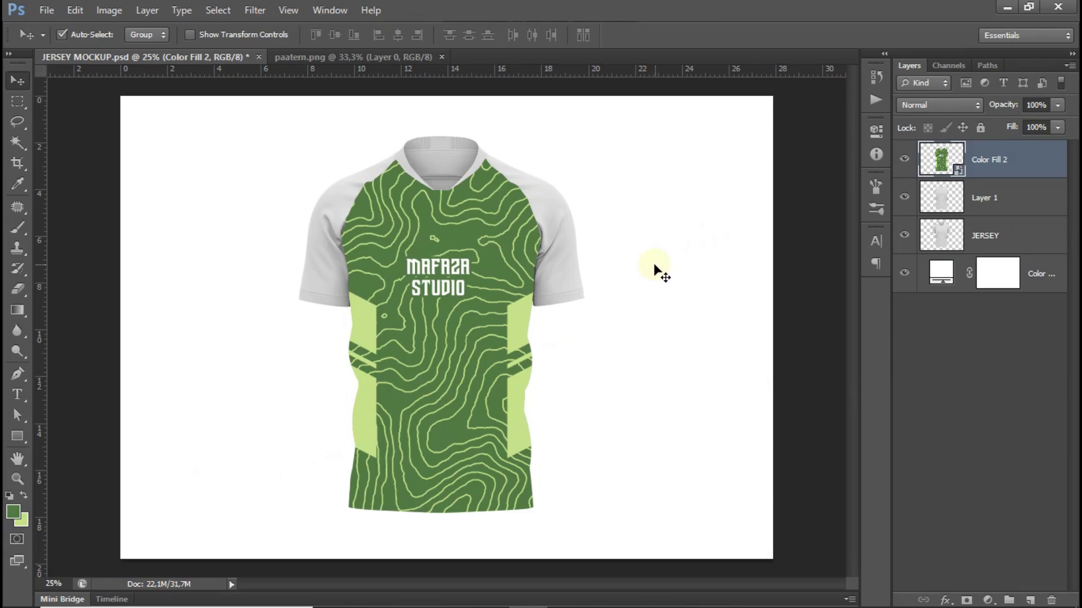
key(ctrl+plus)
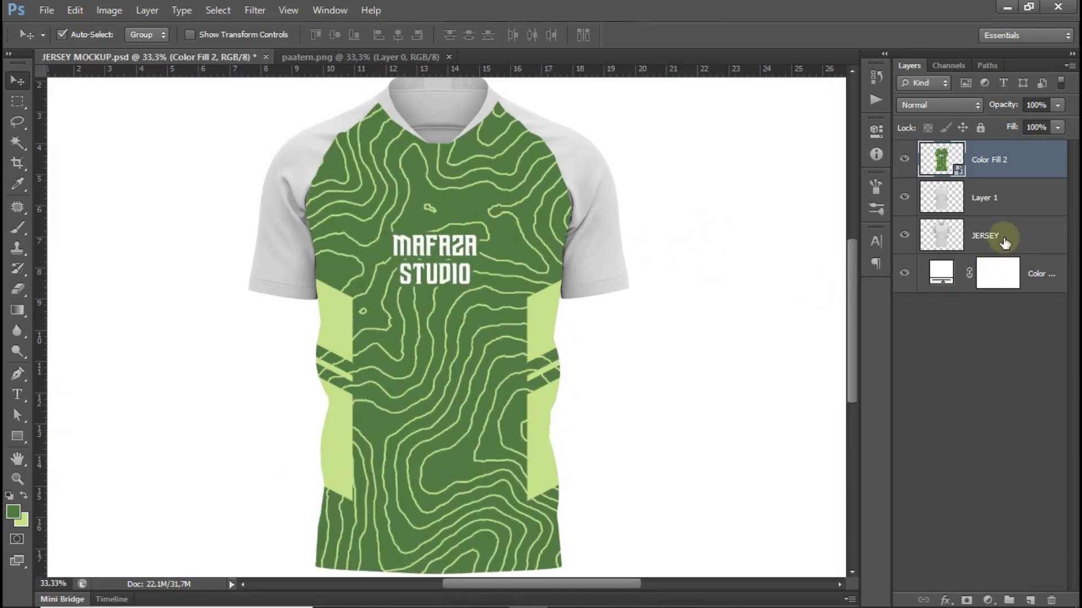
click(1004, 241)
key(ctrl+plus)
drag(351, 261, 526, 394)
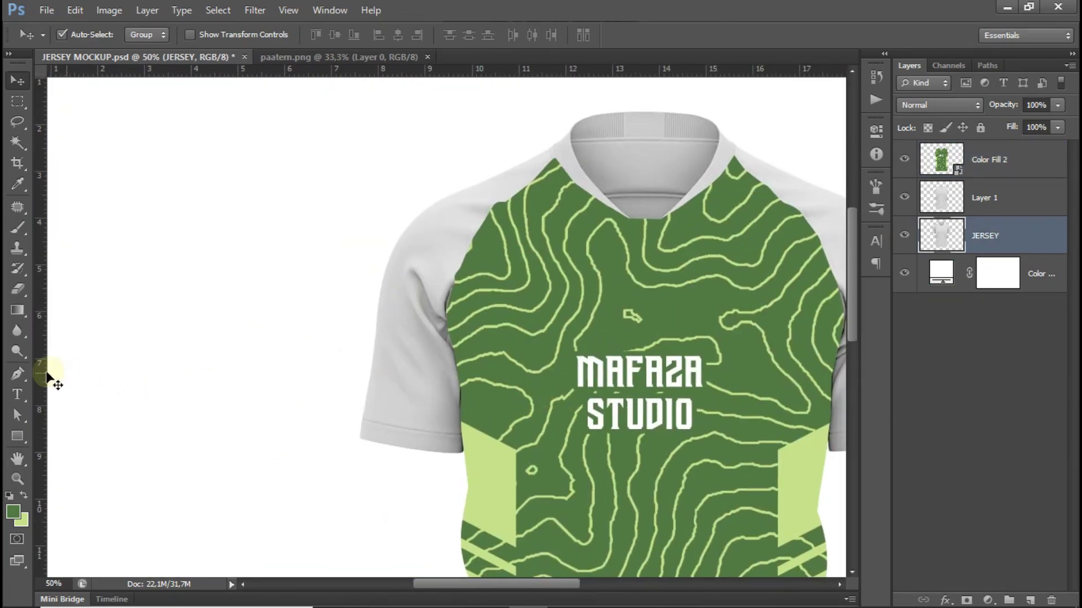
- Trace a closed Pen-tool path around the jersey's left sleeve
click(18, 373)
key(ctrl+plus)
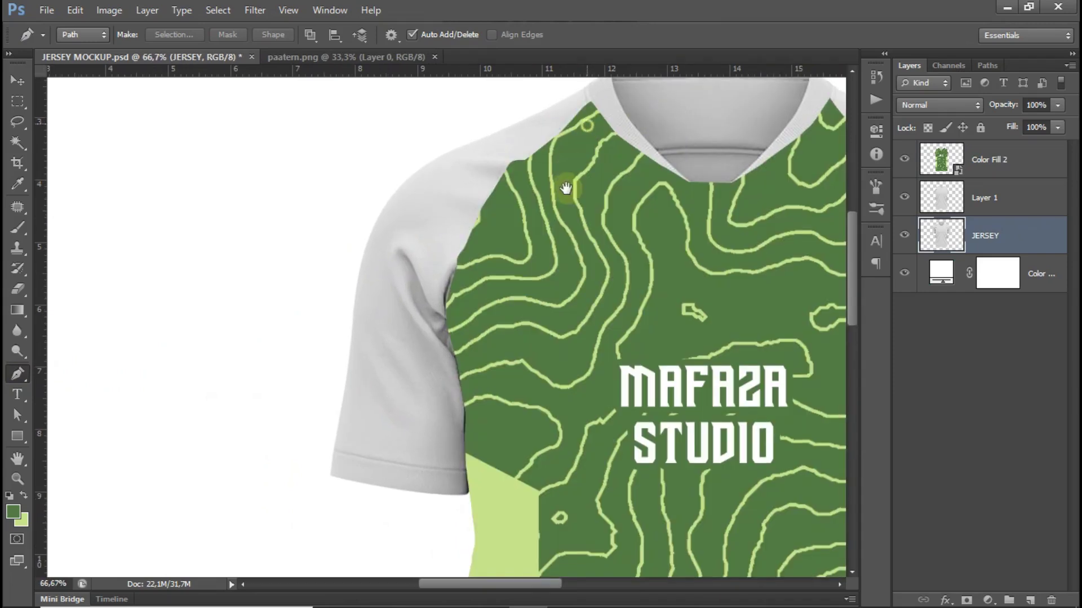
drag(566, 188, 551, 248)
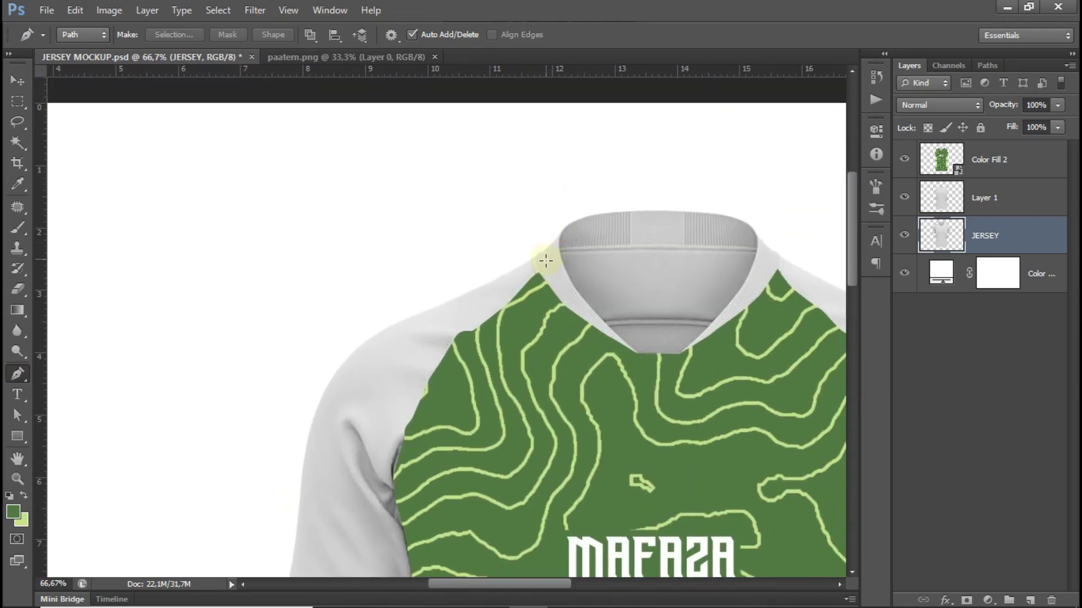
key(ctrl+plus)
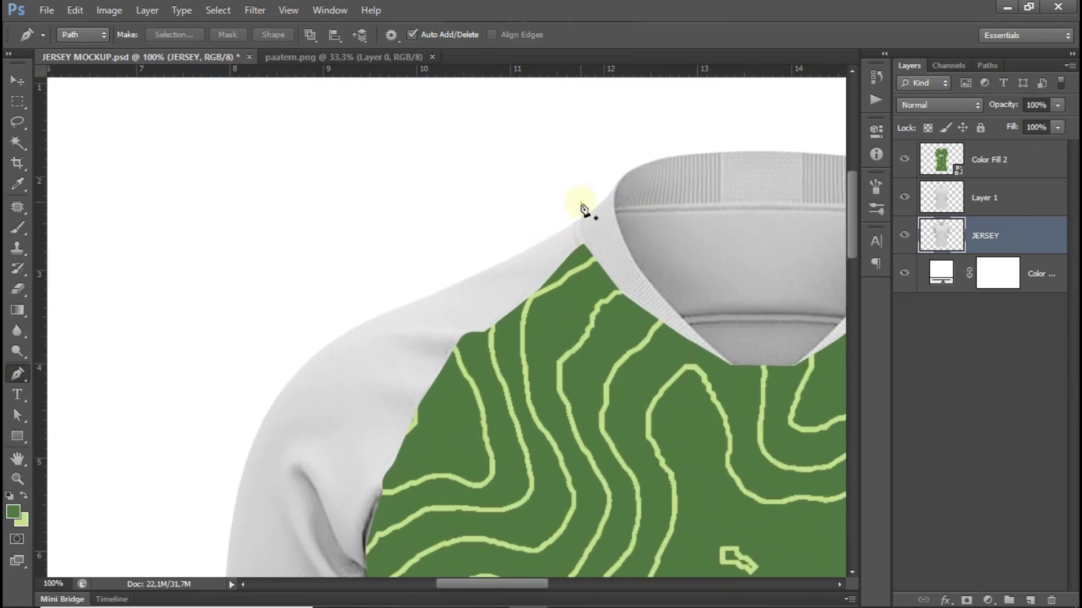
click(580, 202)
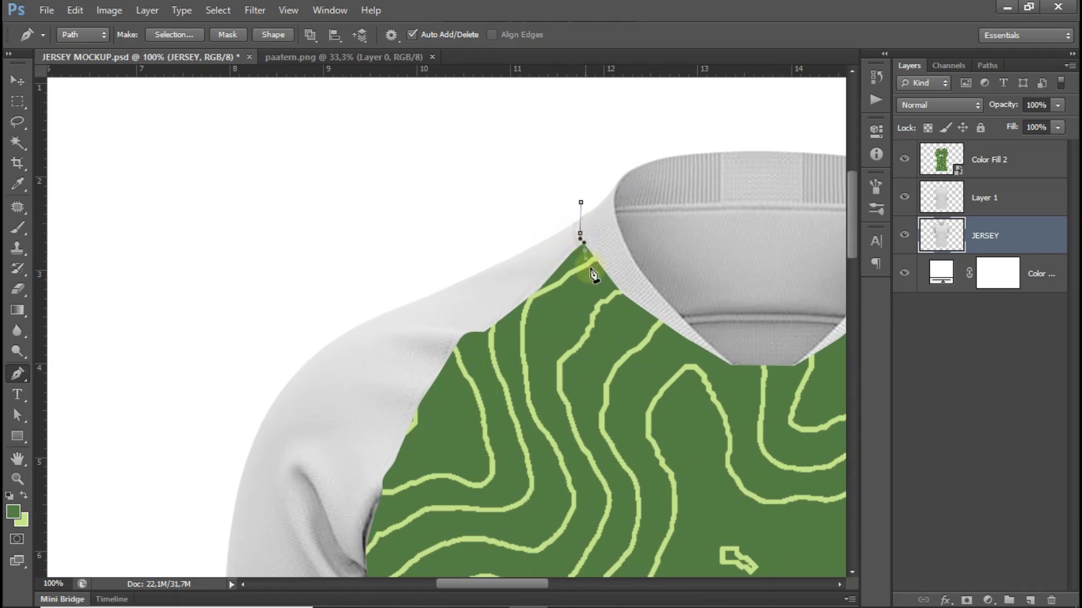
drag(563, 343, 559, 186)
drag(507, 379, 511, 227)
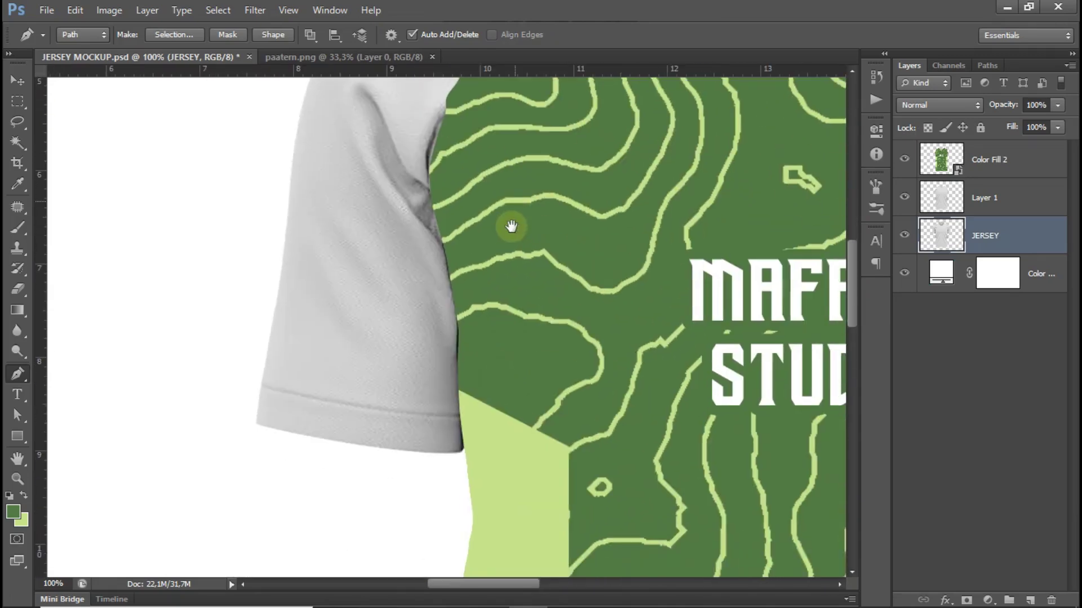
drag(524, 315, 519, 328)
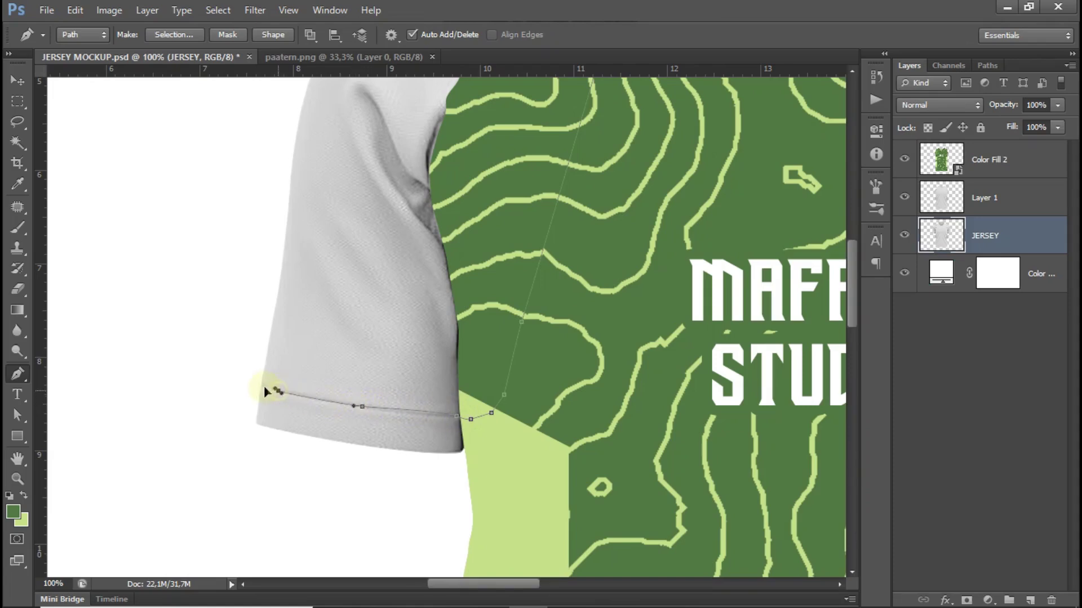
scroll(232, 263, down, 1)
click(253, 265)
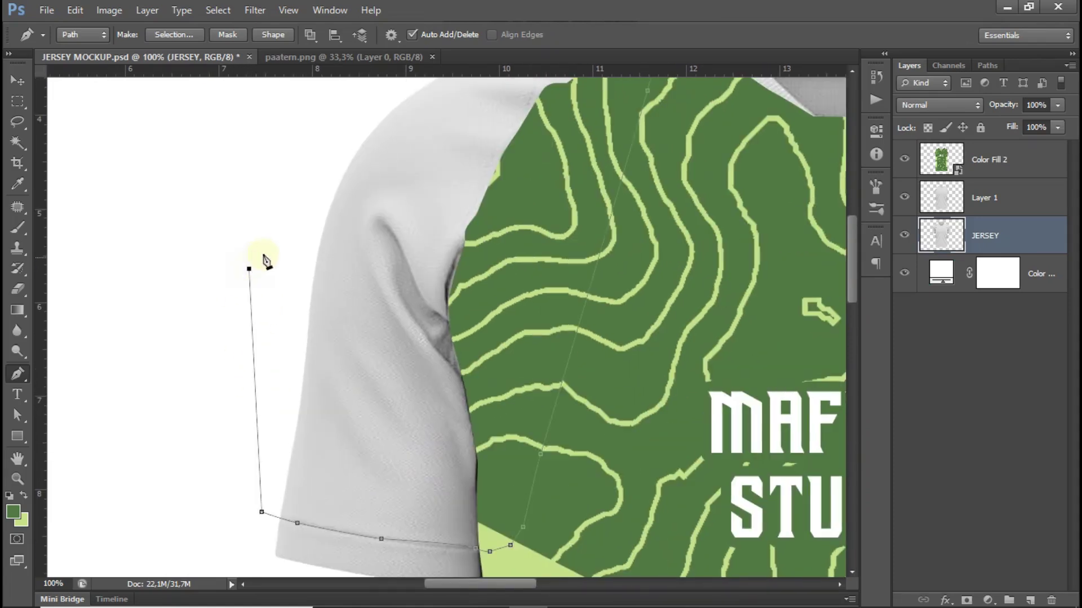
scroll(323, 212, down, 1)
drag(356, 246, 355, 257)
drag(364, 219, 372, 216)
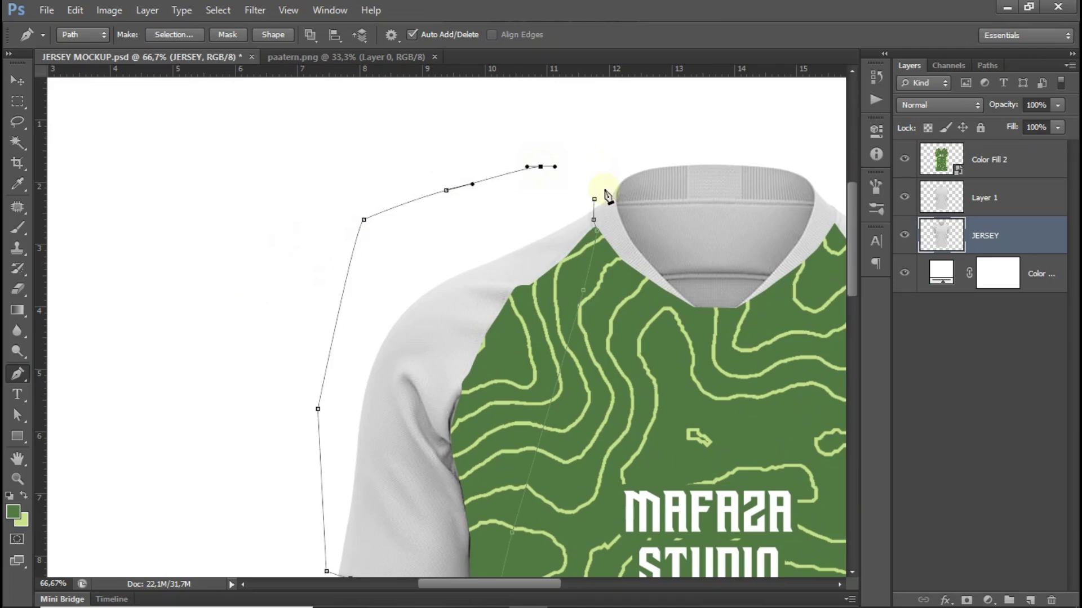
- Make the sleeve path a selection and fill it with a dark-green (527a44) Solid Color layer
right_click(530, 225)
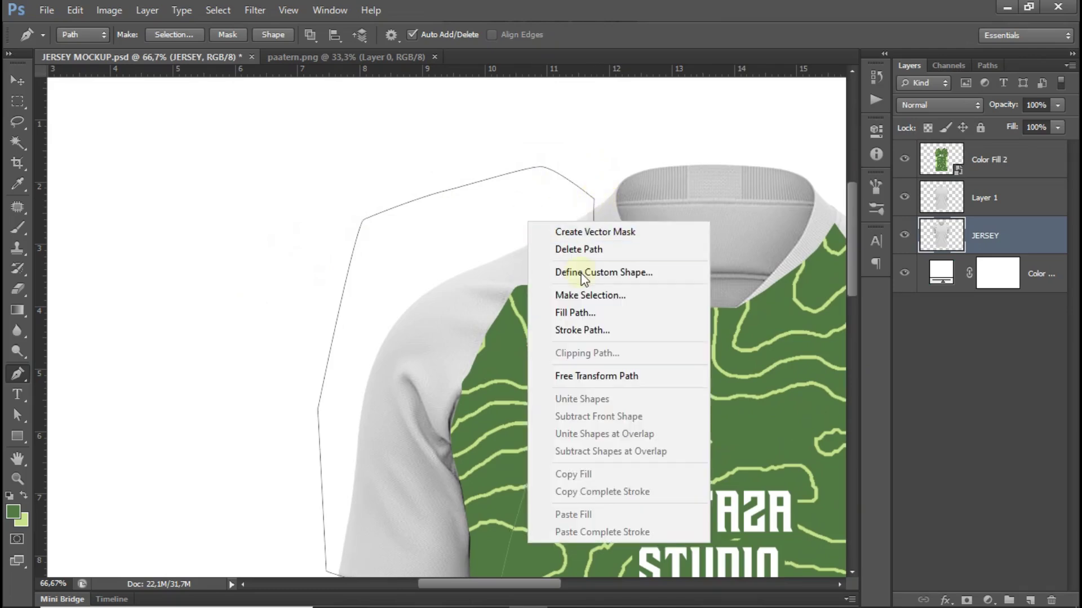
click(617, 293)
click(647, 169)
scroll(620, 174, down, 1)
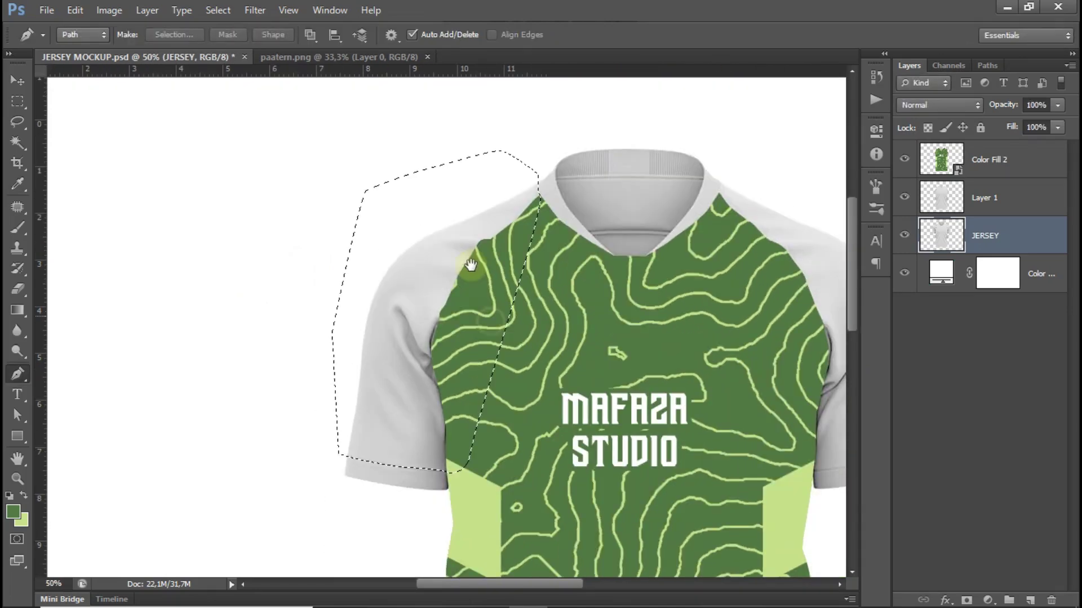
click(986, 600)
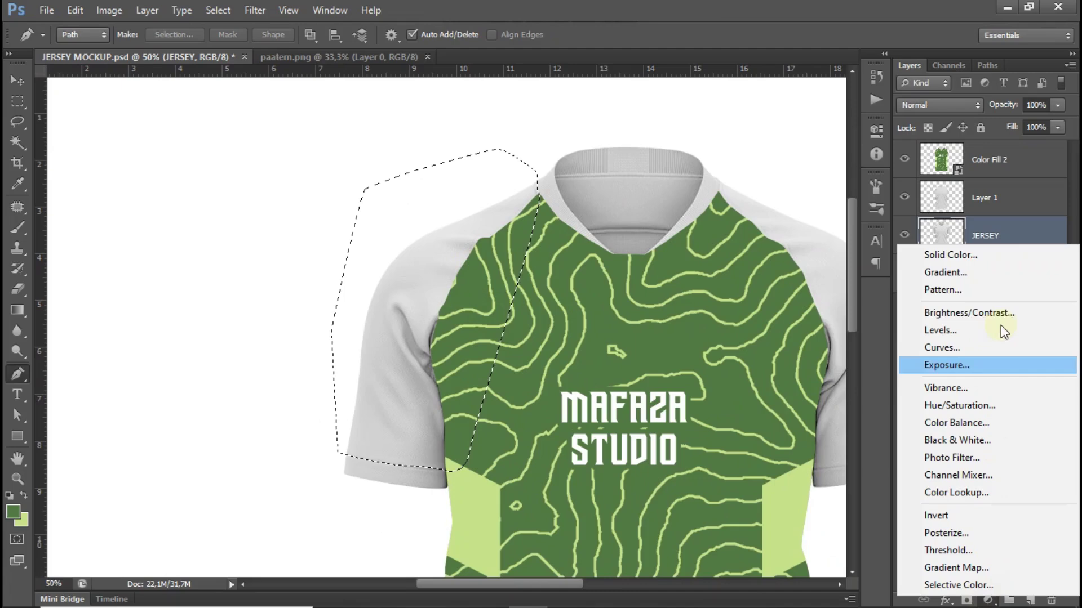
click(990, 260)
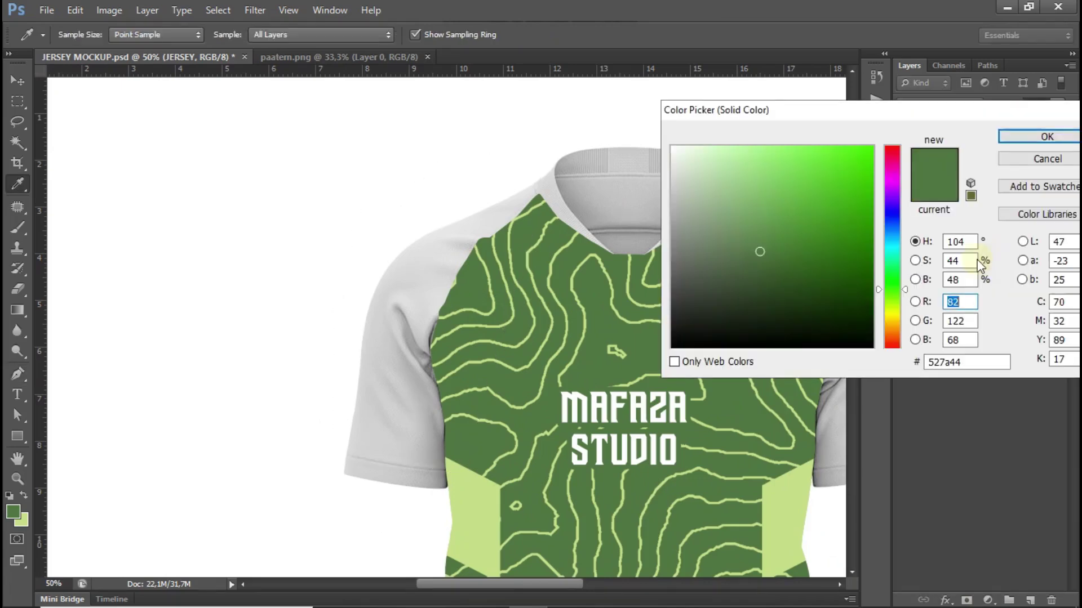
click(1031, 138)
- Set the sleeve fill to Linear Burn and clip it to the JERSEY layer
click(972, 104)
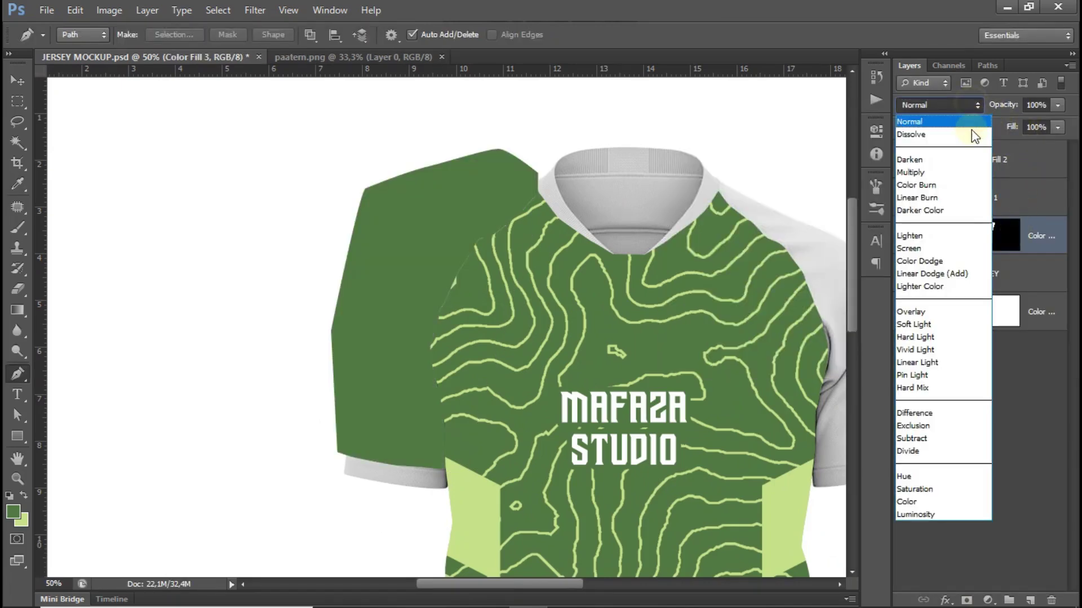
click(949, 198)
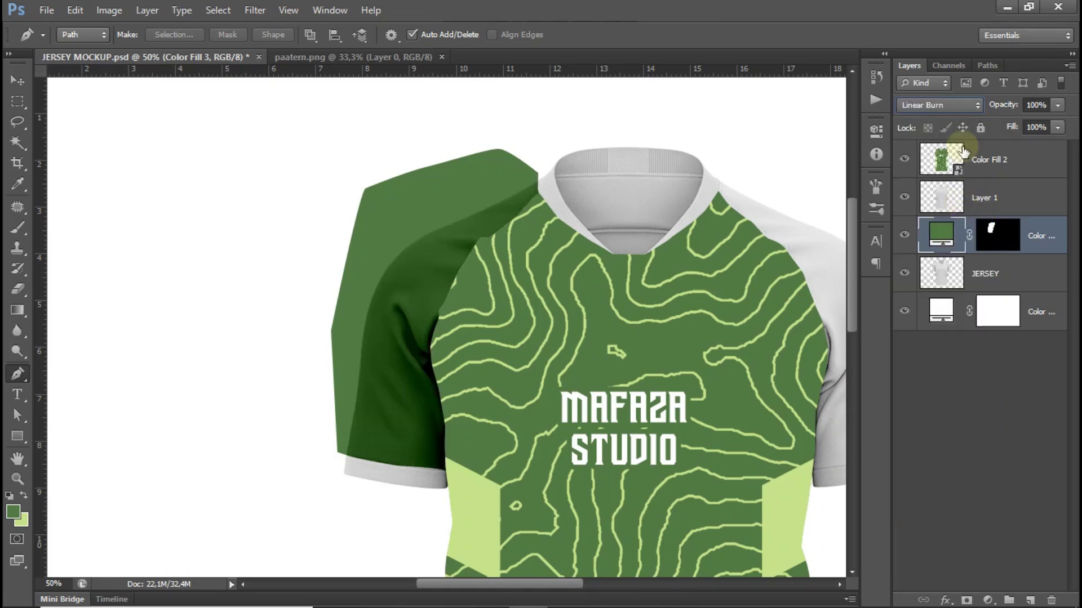
right_click(1049, 239)
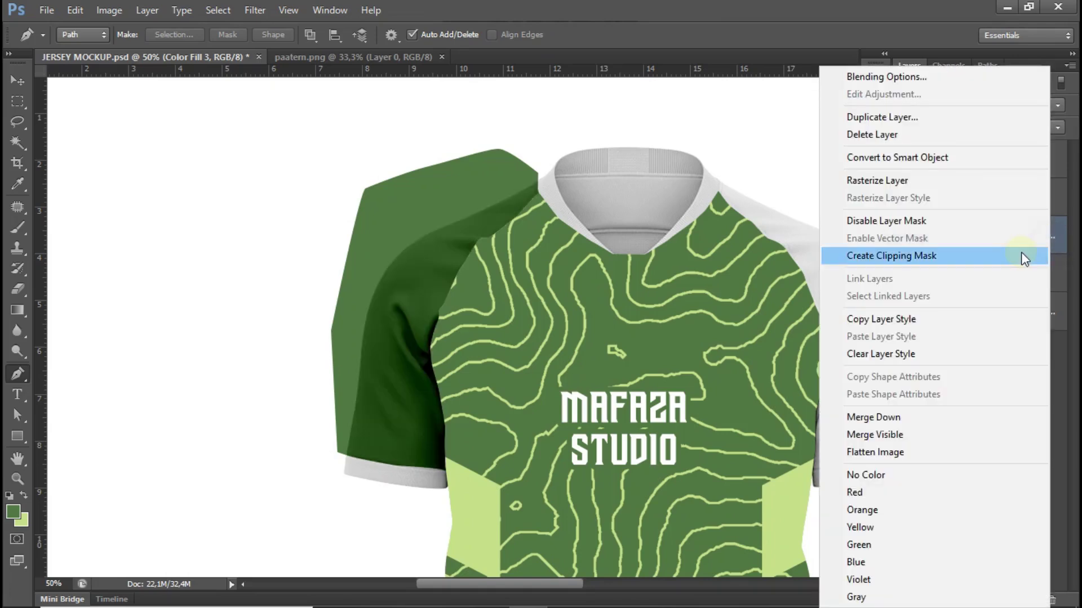
click(949, 256)
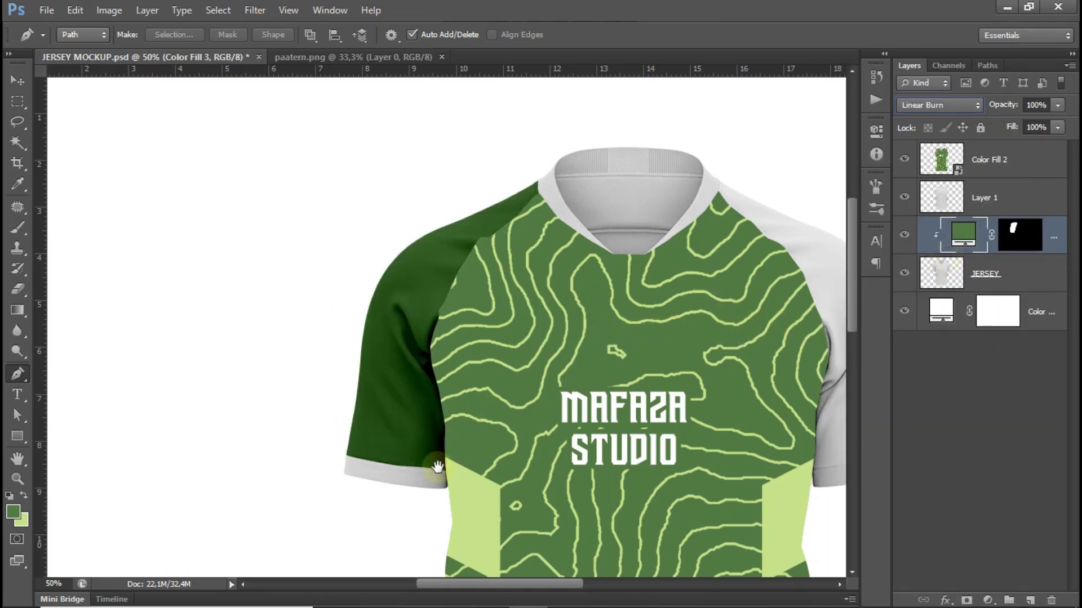
drag(427, 460, 472, 378)
scroll(471, 360, up, 2)
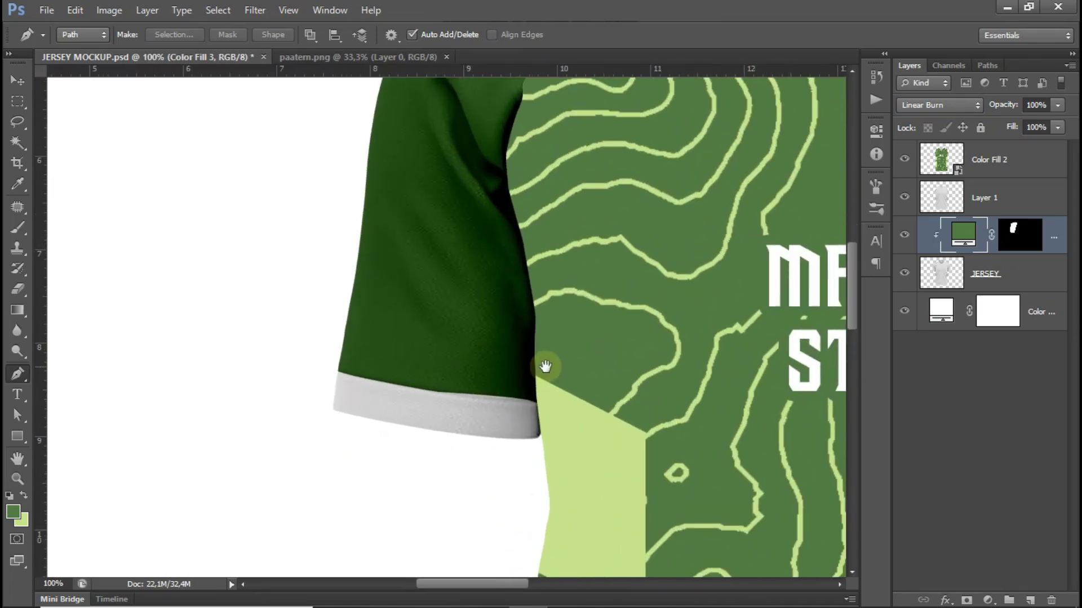
scroll(435, 415, up, 1)
scroll(524, 335, up, 1)
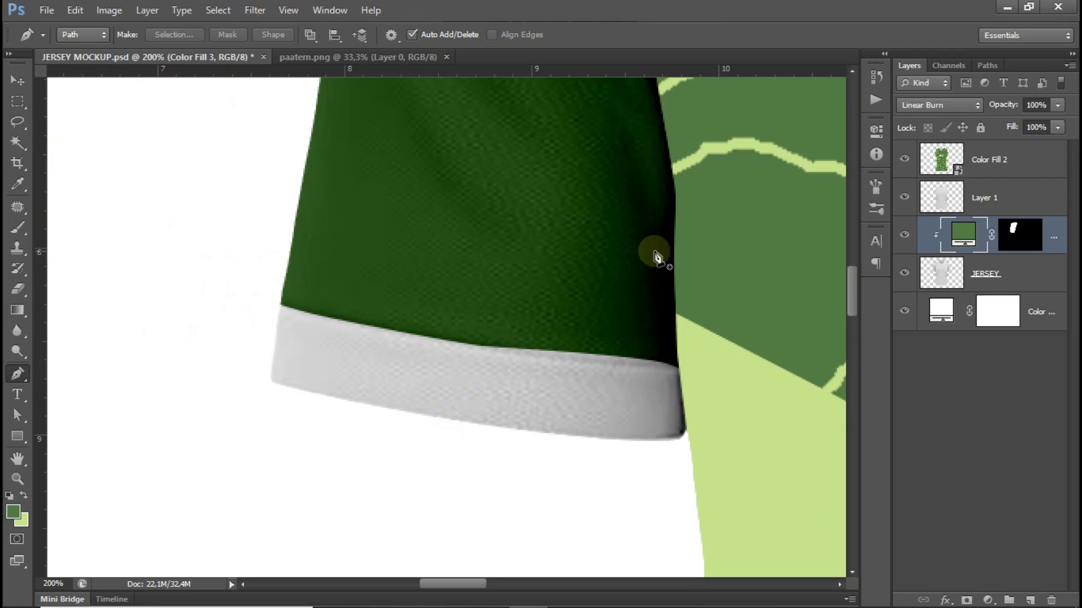
- On the JERSEY layer, trace a closed Pen path around the left sleeve cuff
click(1031, 276)
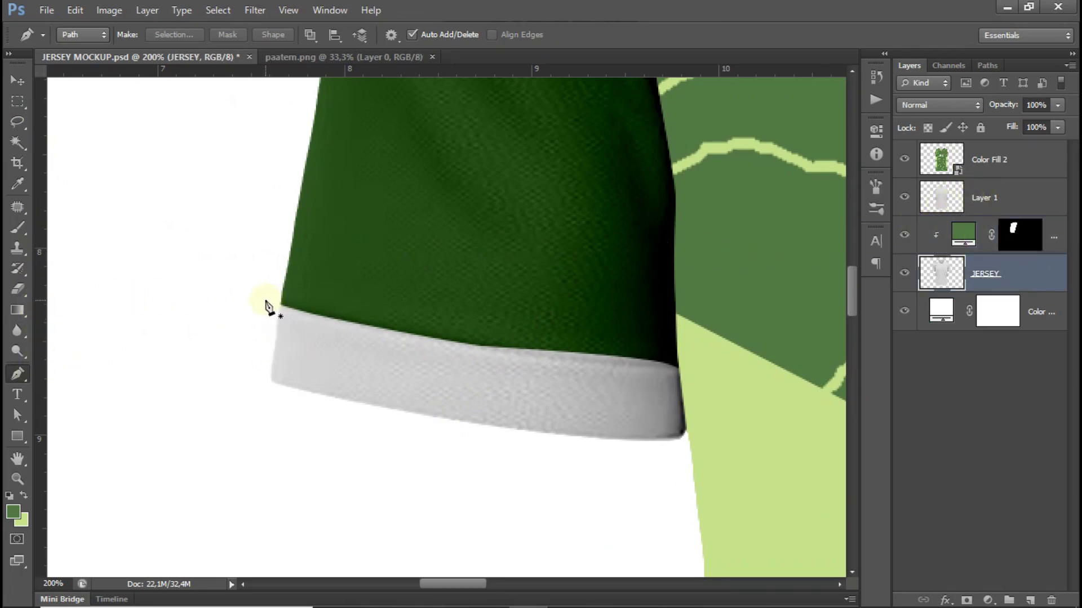
click(252, 288)
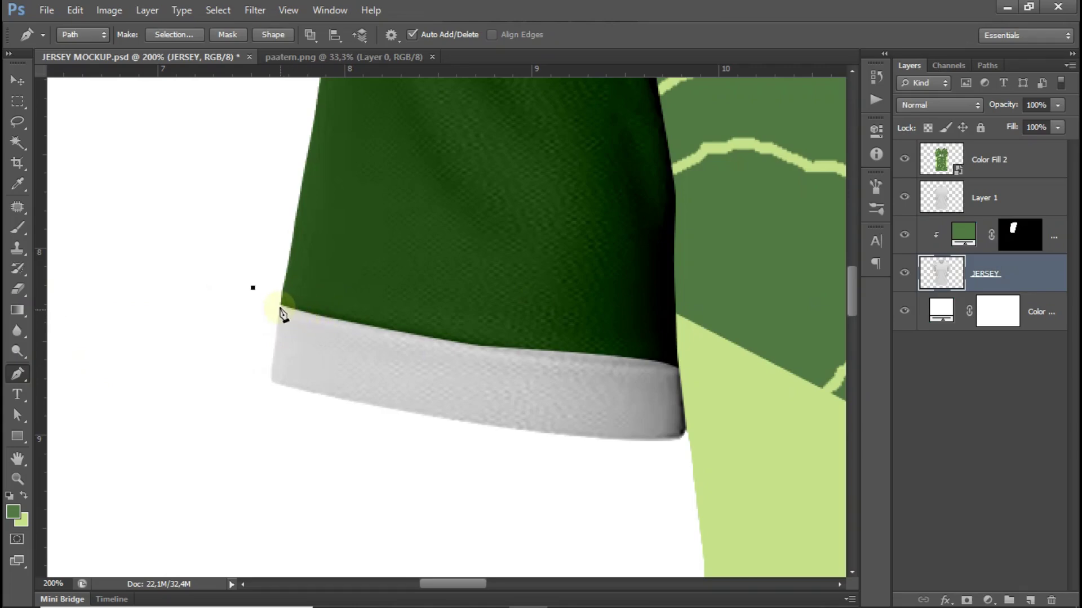
drag(365, 326, 371, 328)
click(485, 346)
drag(589, 354, 596, 355)
drag(517, 507, 490, 510)
drag(357, 497, 333, 486)
drag(247, 437, 231, 414)
drag(206, 364, 226, 330)
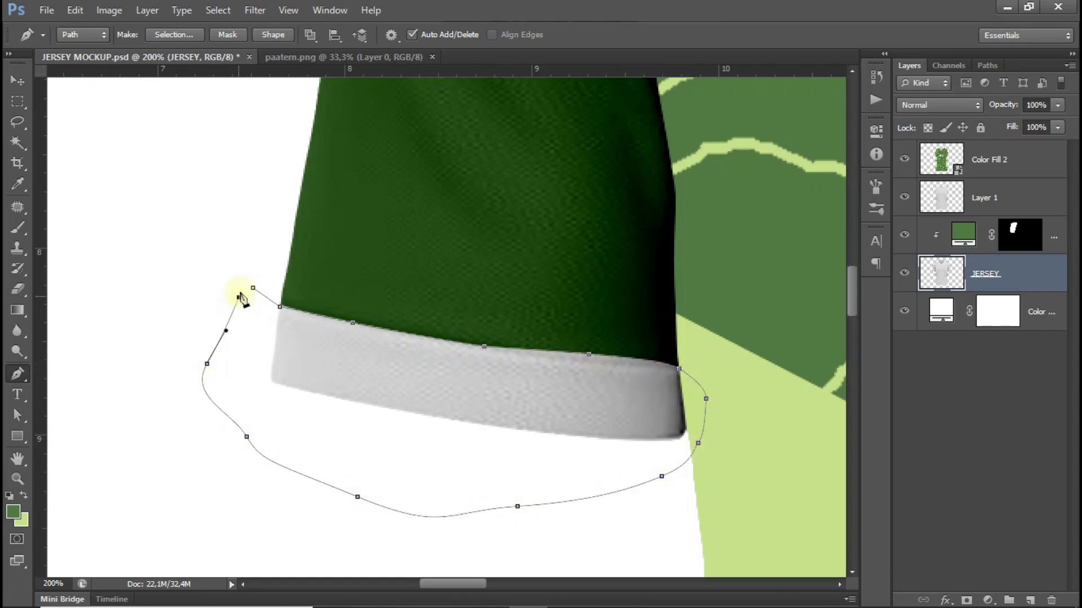
- Make the cuff path a selection and fill it with the side panels' light green
right_click(270, 308)
click(327, 357)
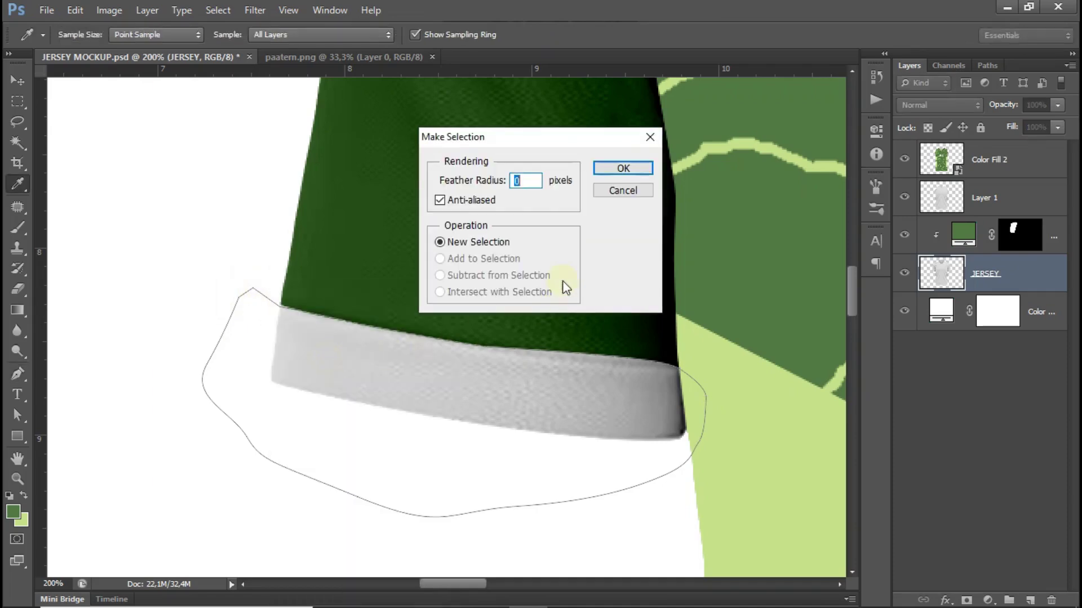
click(624, 168)
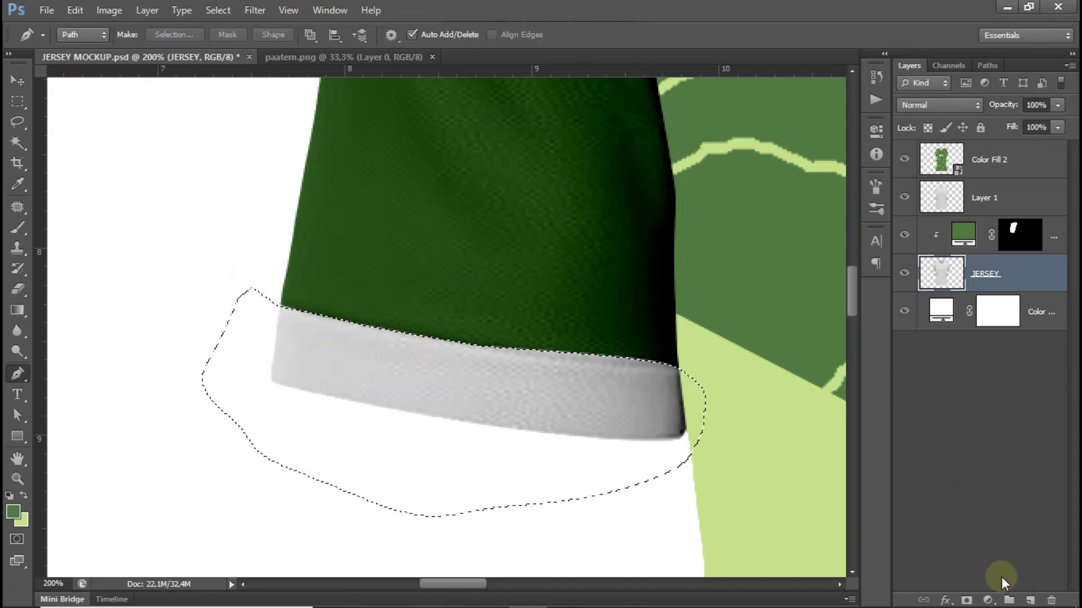
click(989, 601)
click(1044, 252)
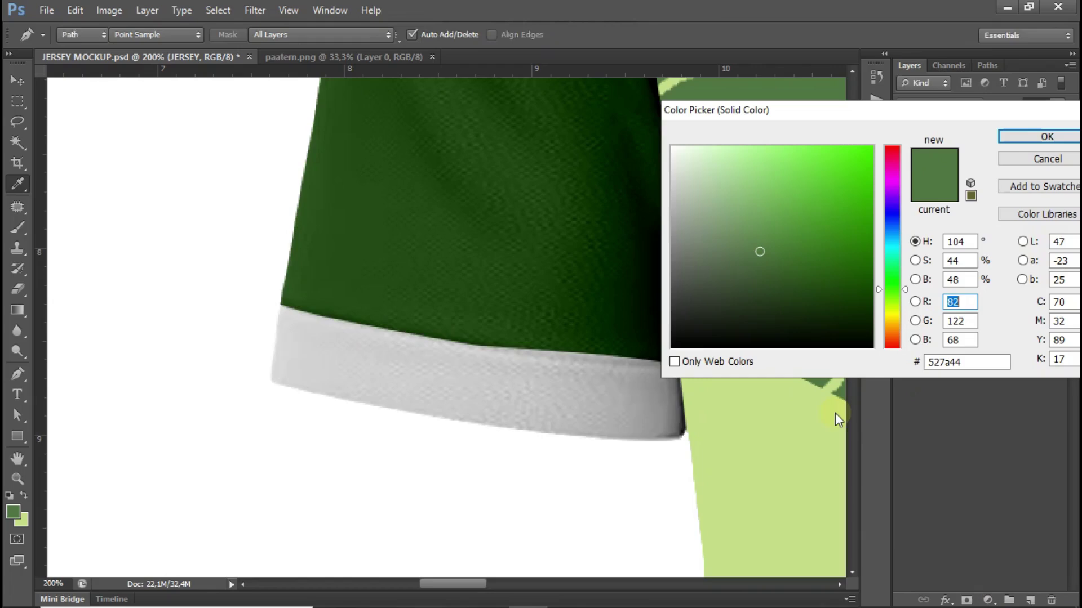
click(789, 413)
click(1047, 136)
key(p)
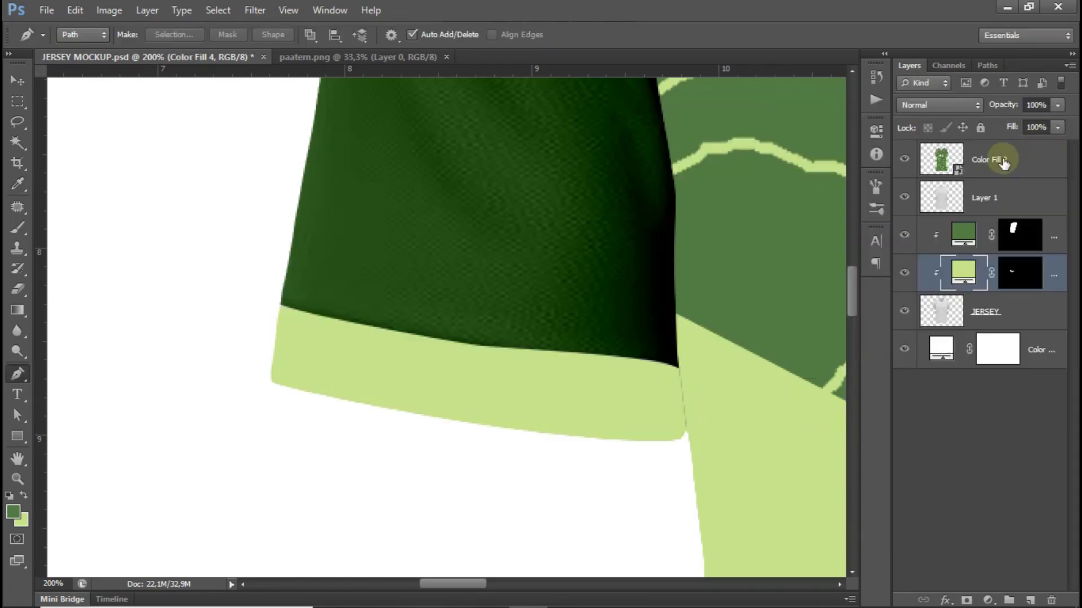
key(ctrl+minus)
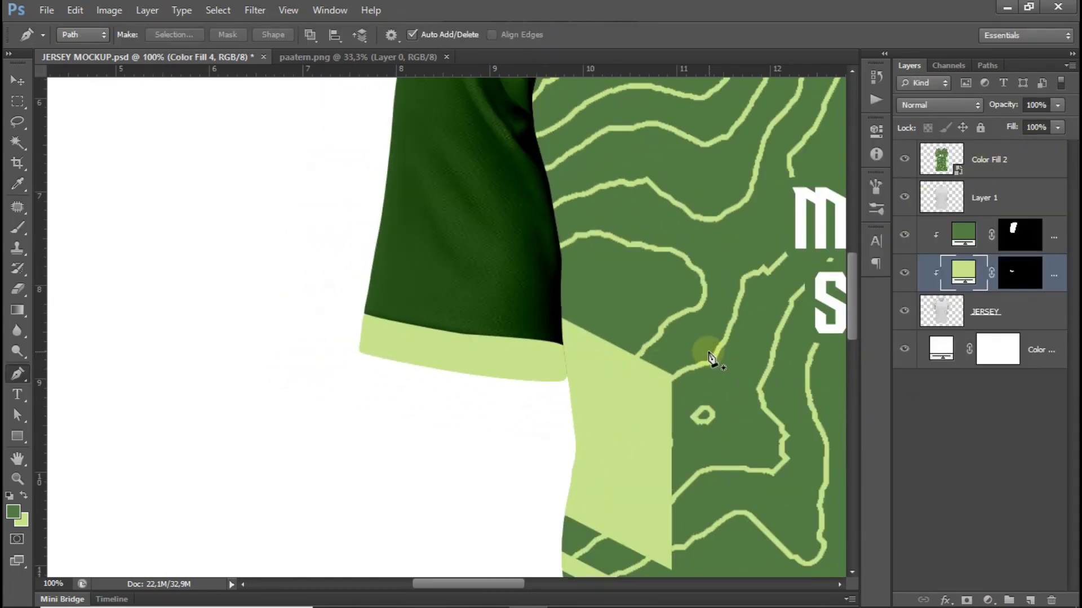
key(ctrl+plus)
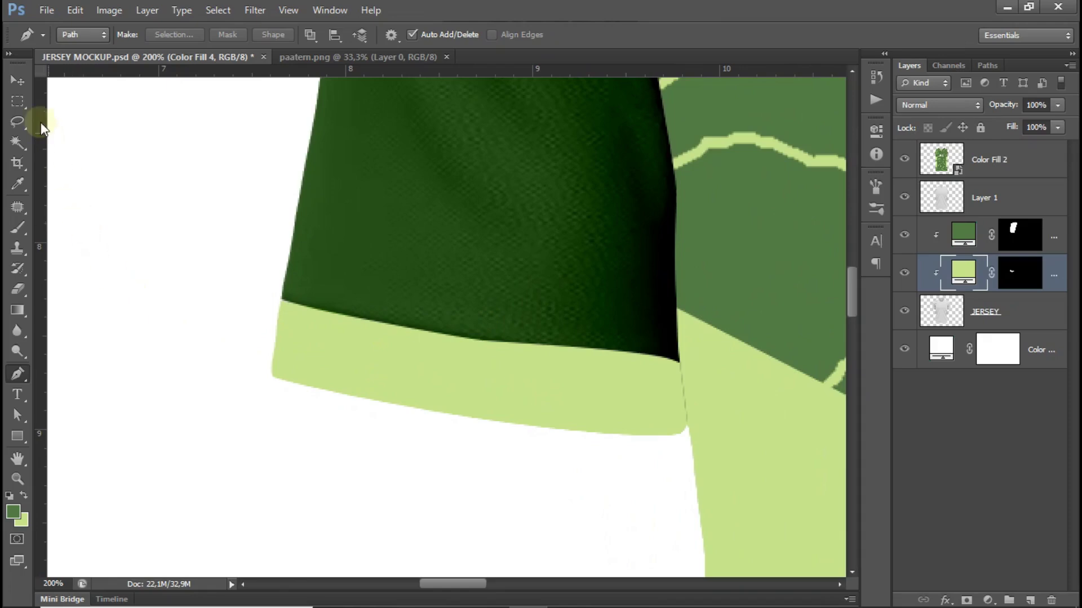
- Select a thin band across the cuff and fill it with a dark-red (#9c0202) Solid Color layer
click(18, 102)
mouse_move(257, 329)
mouse_down()
mouse_move(700, 385)
mouse_move(746, 357)
mouse_up()
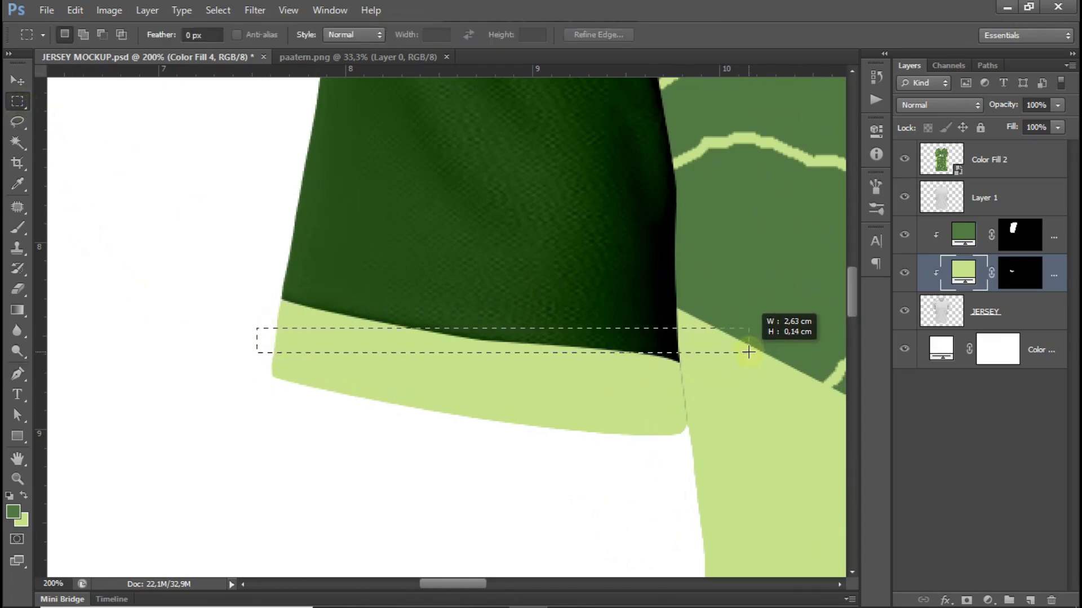
drag(748, 351, 748, 351)
click(987, 600)
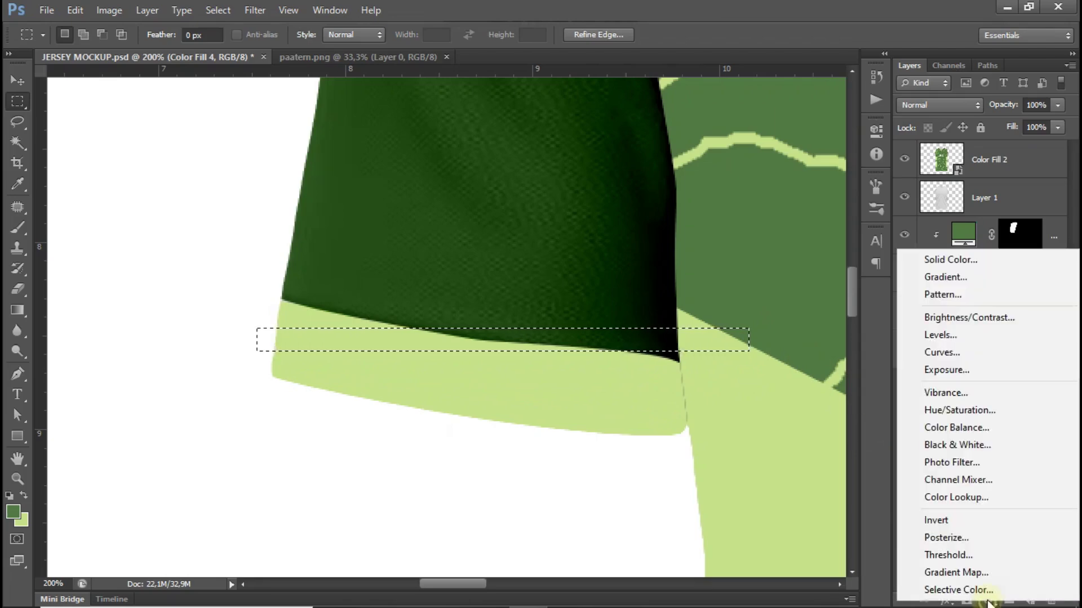
click(950, 260)
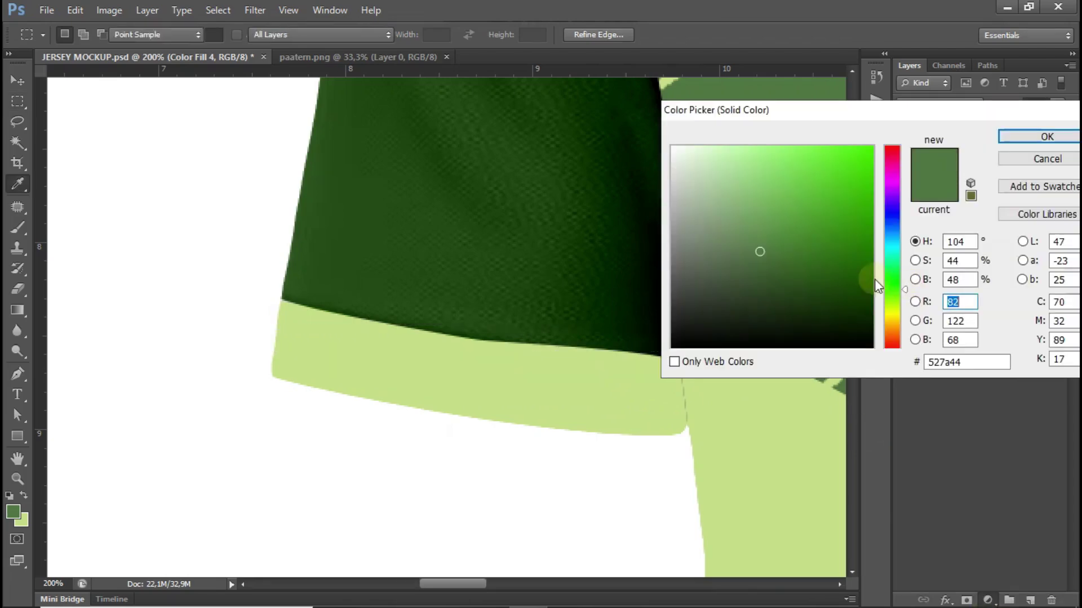
drag(896, 341, 894, 348)
drag(861, 226, 870, 177)
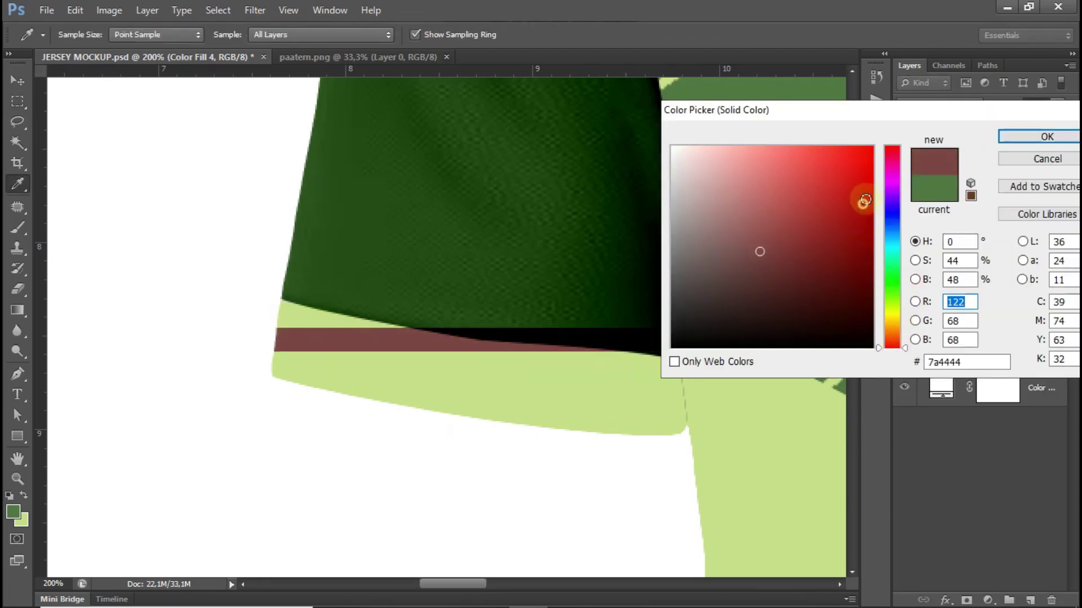
click(1037, 137)
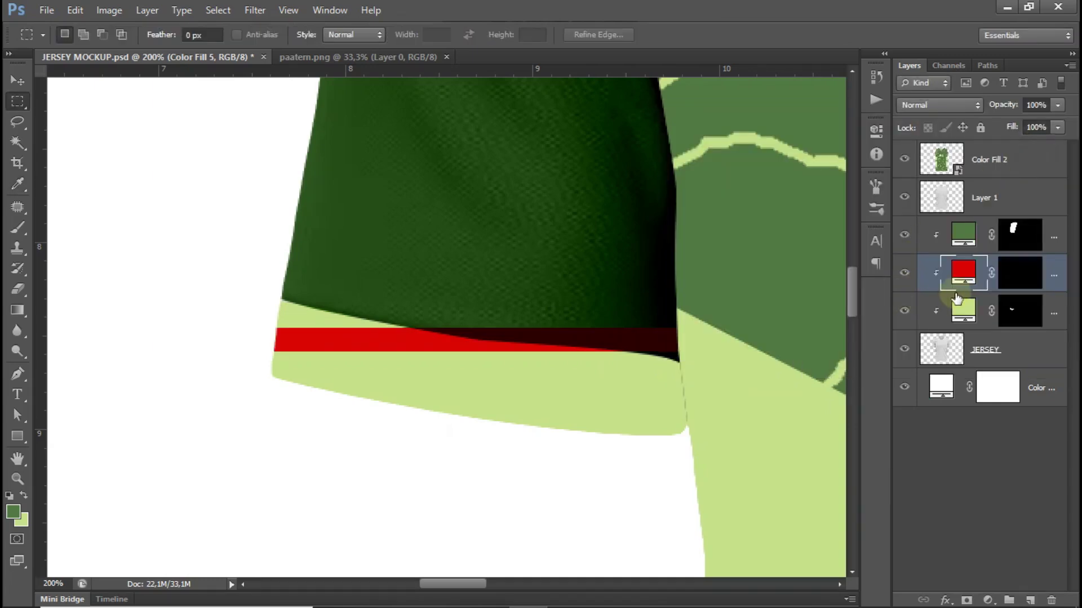
double_click(961, 278)
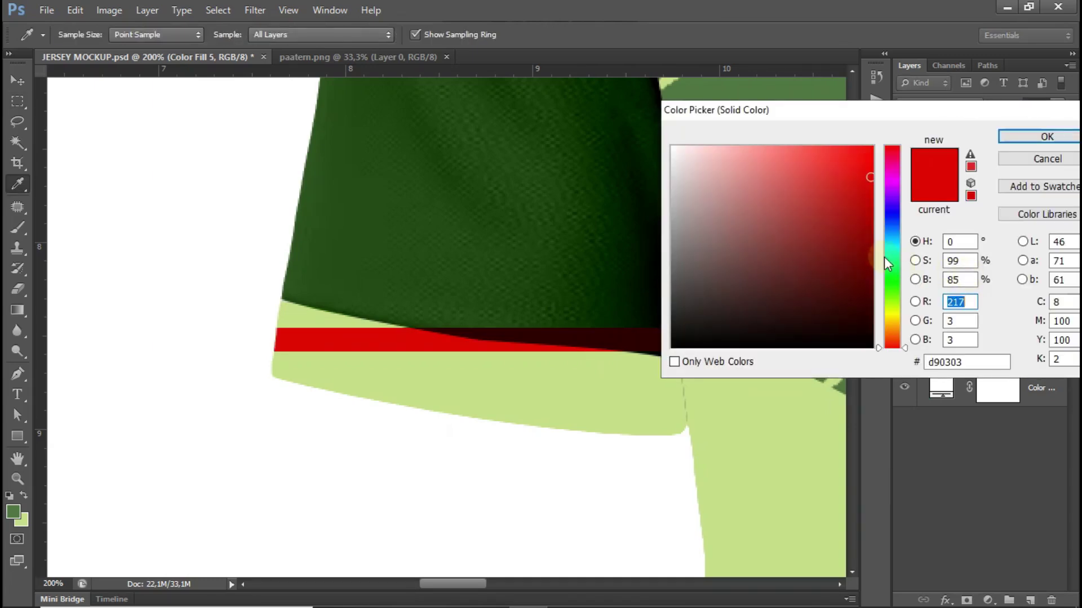
click(1012, 138)
- Rotate the red stripe about 8° to follow the hem and centre it on the cuff
click(19, 82)
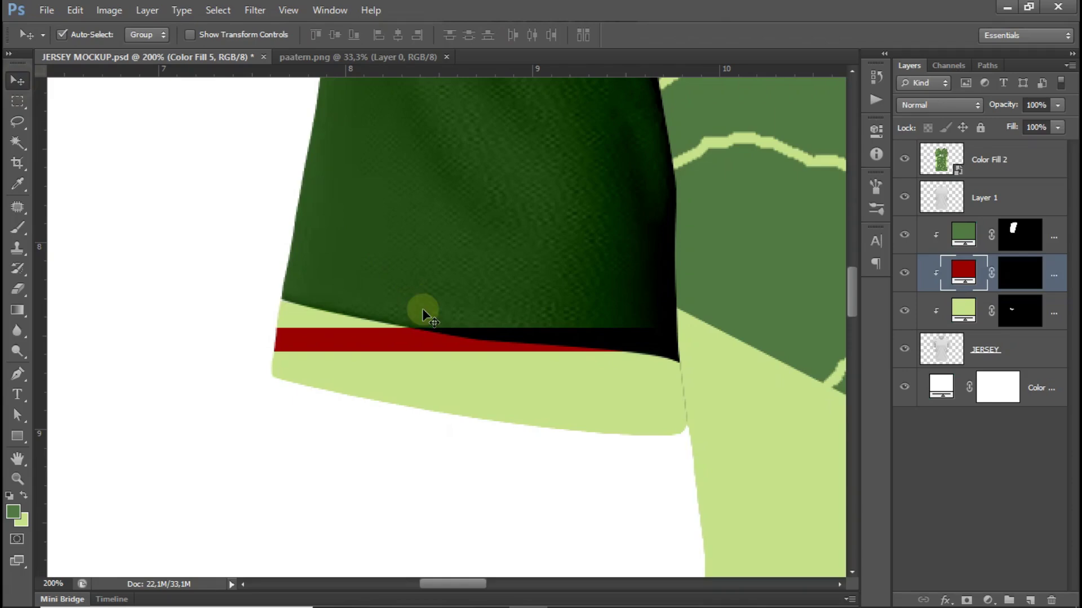
drag(405, 339, 392, 358)
key(ctrl+t)
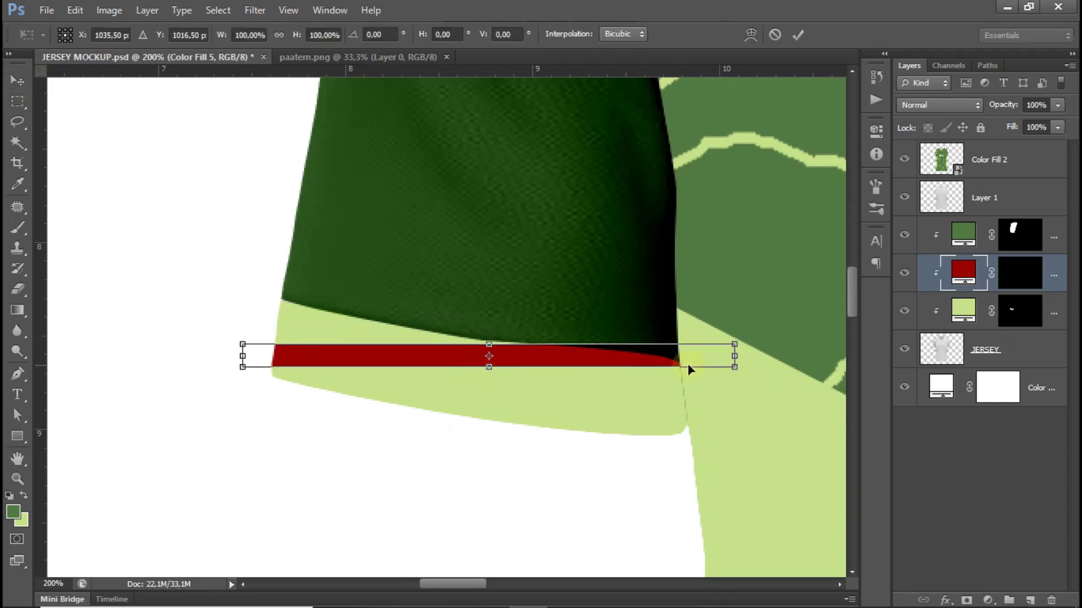
drag(772, 334, 780, 387)
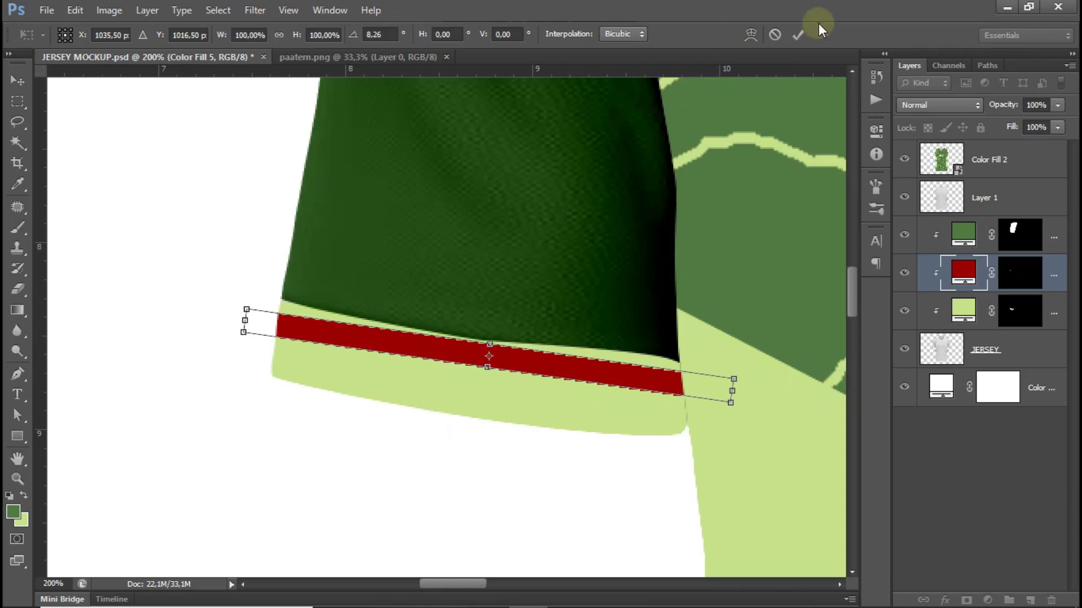
key(Return)
drag(529, 378, 498, 370)
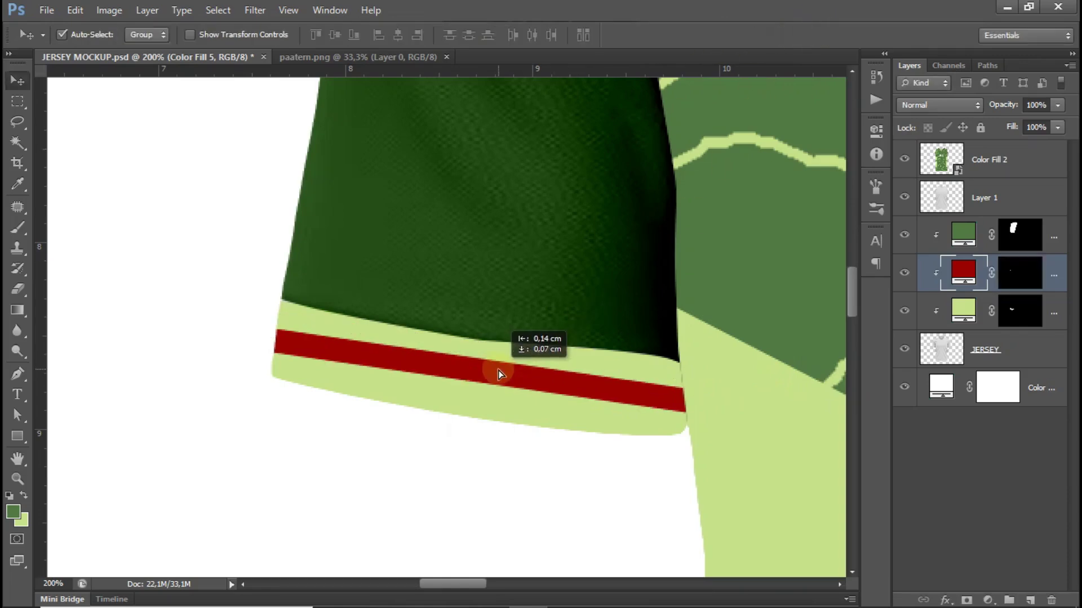
- Paint the red stripe's shape into the light-green cuff layer's mask so the pale fill sits beneath it
ctrl+click(1017, 276)
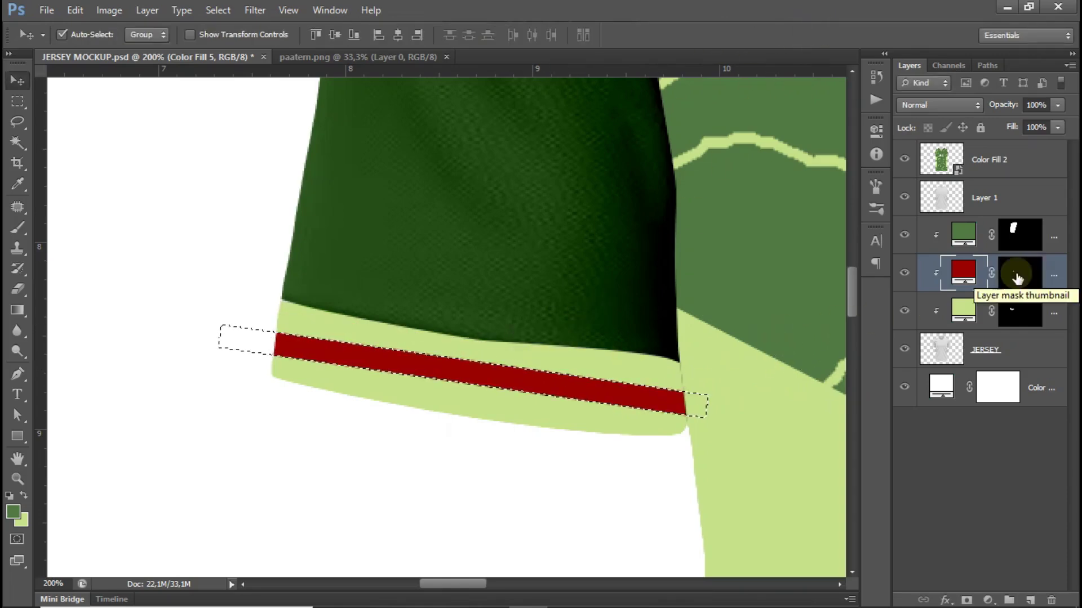
click(1026, 314)
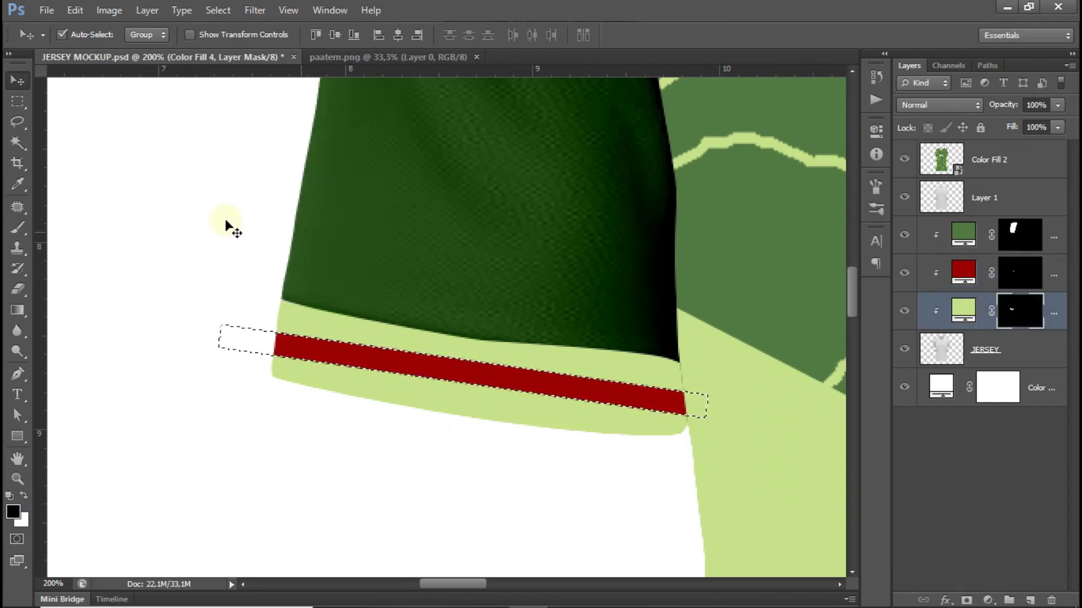
click(19, 227)
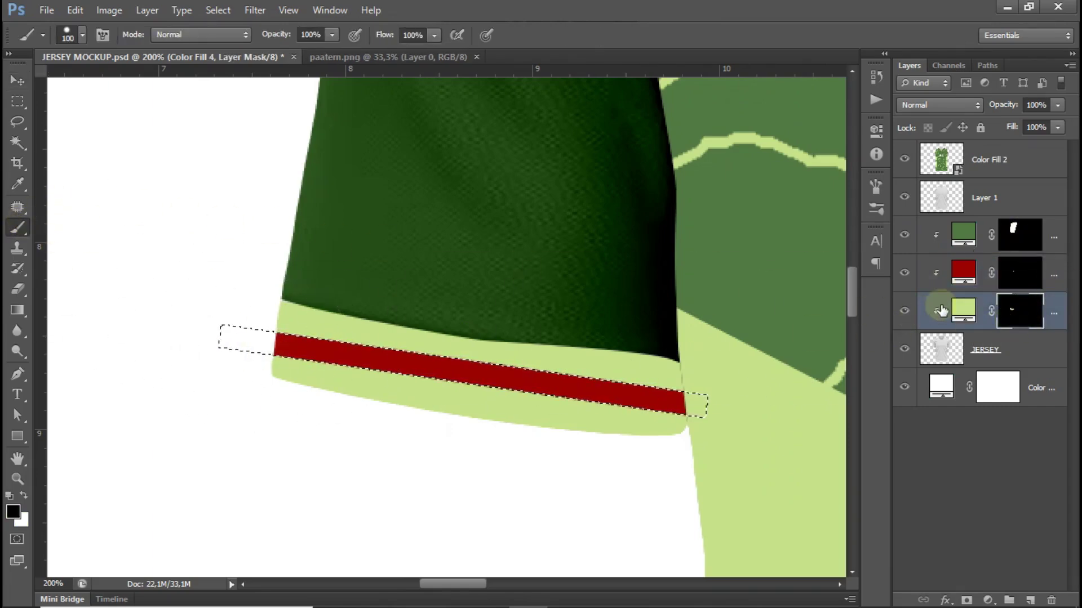
click(904, 273)
drag(688, 399, 230, 331)
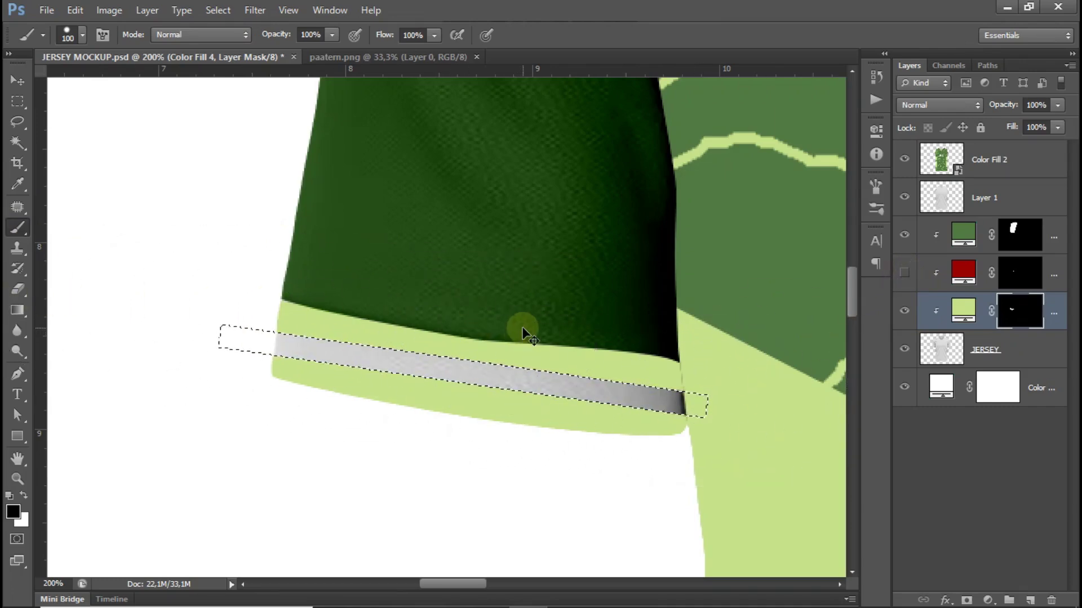
key(ctrl+d)
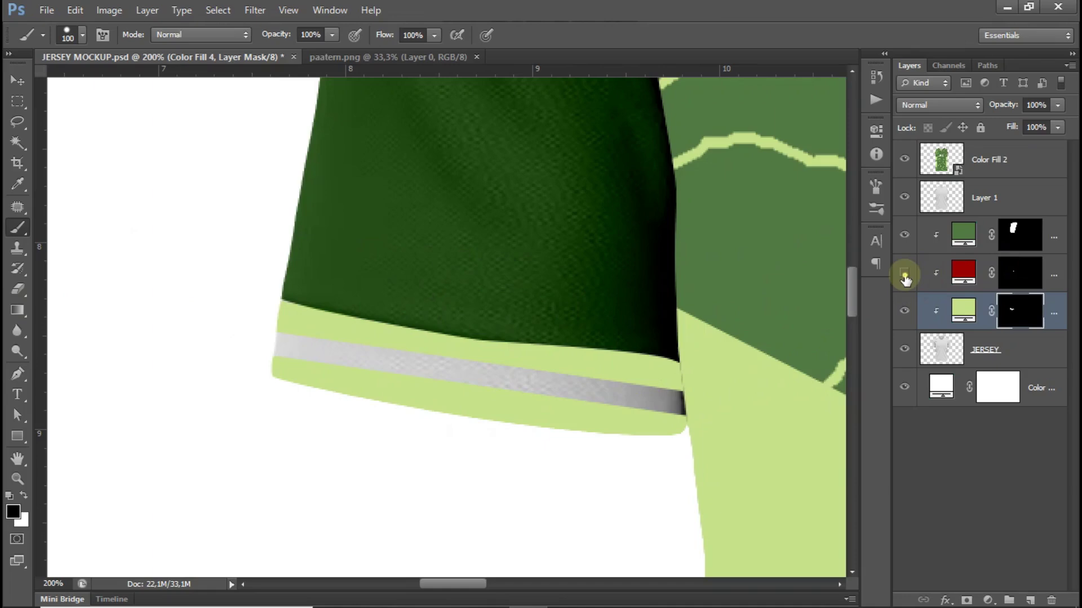
click(905, 276)
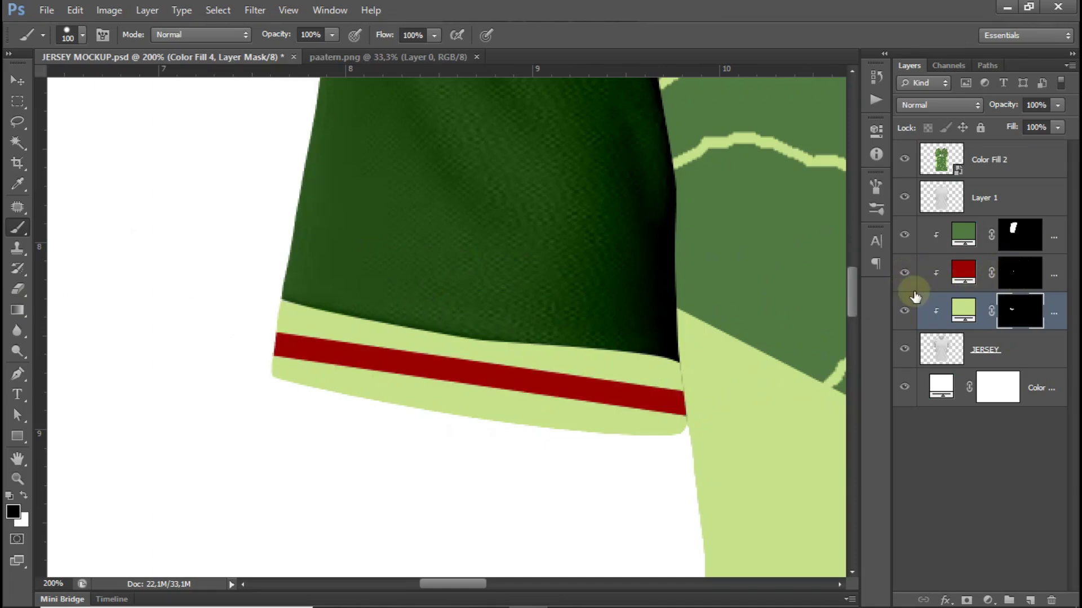
- Set both the light-green cuff and red stripe fill layers to Linear Burn blending
scroll(443, 351, down, 3)
scroll(437, 358, down, 1)
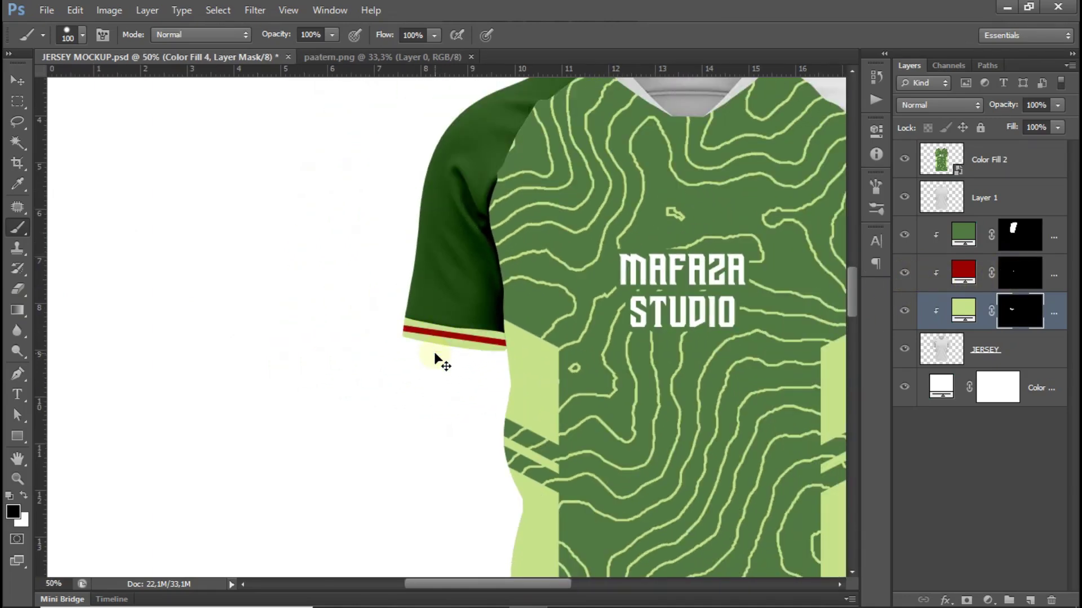
scroll(646, 345, down, 2)
scroll(606, 283, down, 1)
scroll(606, 283, up, 1)
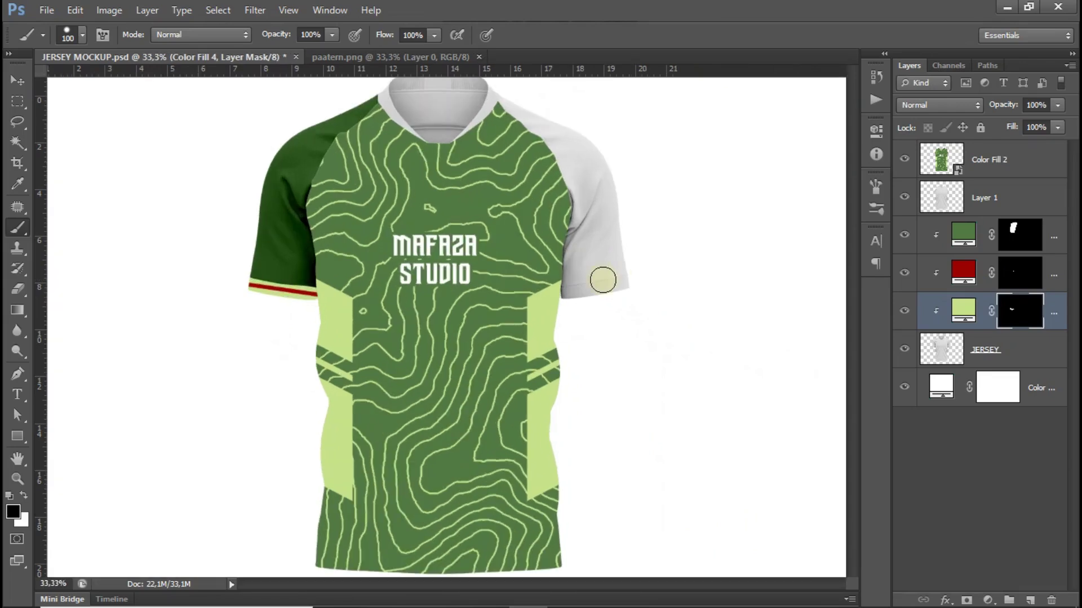
scroll(577, 331, up, 2)
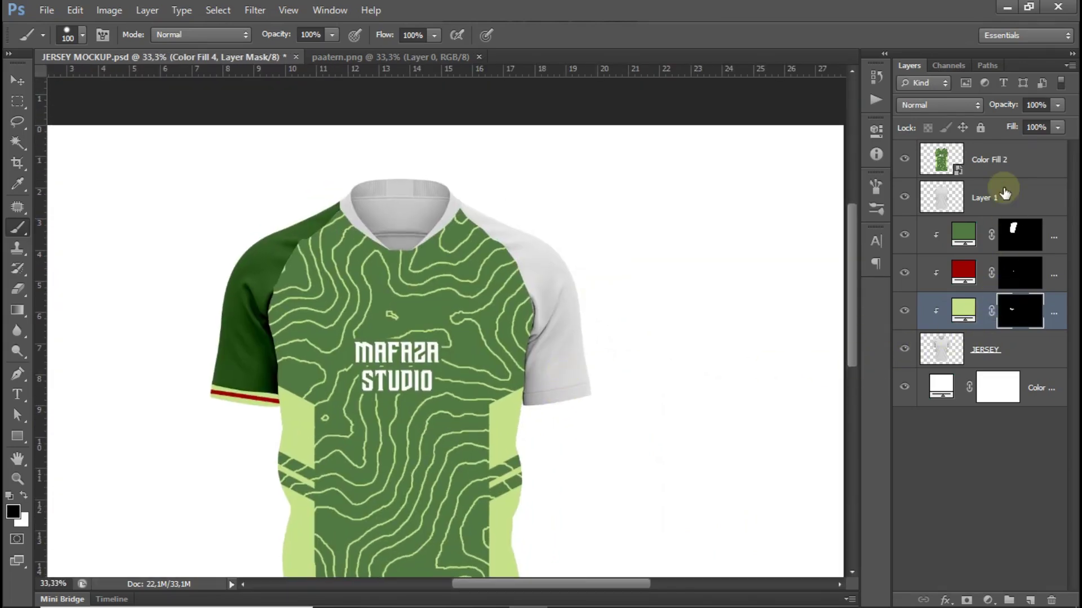
click(964, 106)
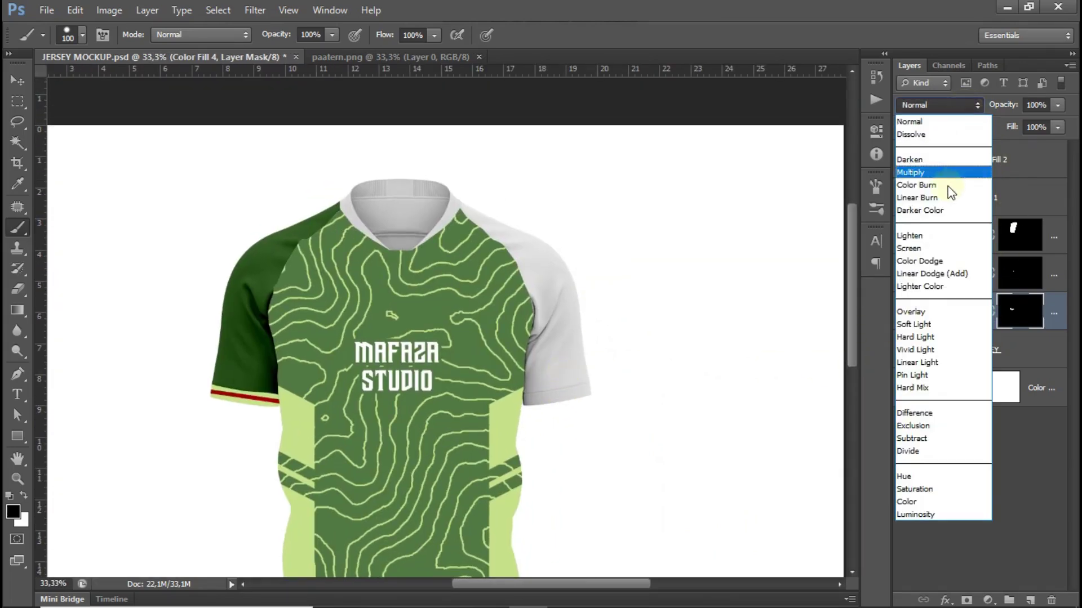
click(954, 201)
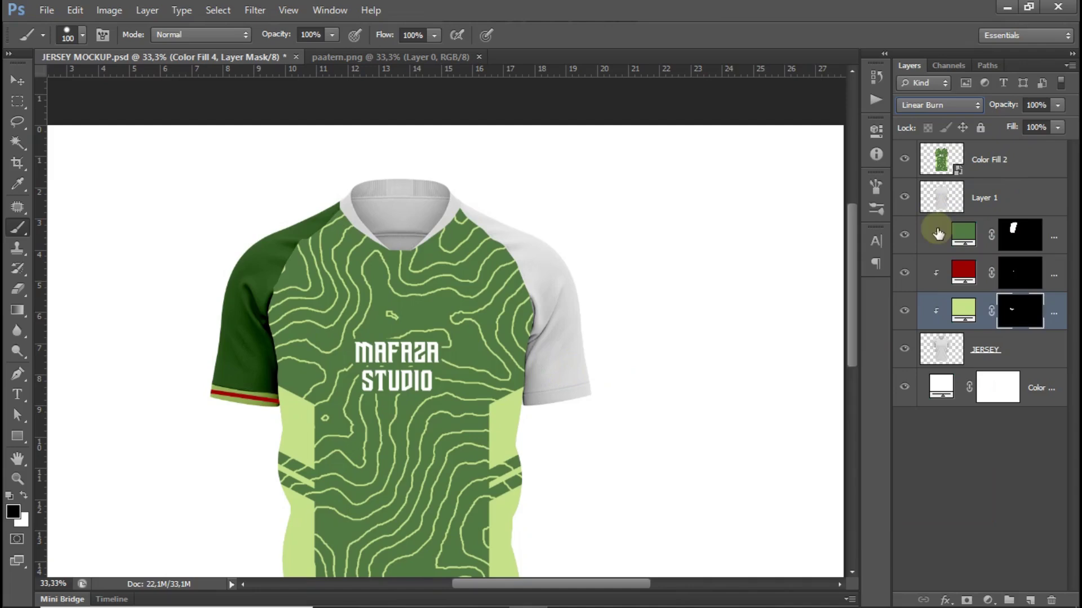
click(1055, 270)
click(933, 107)
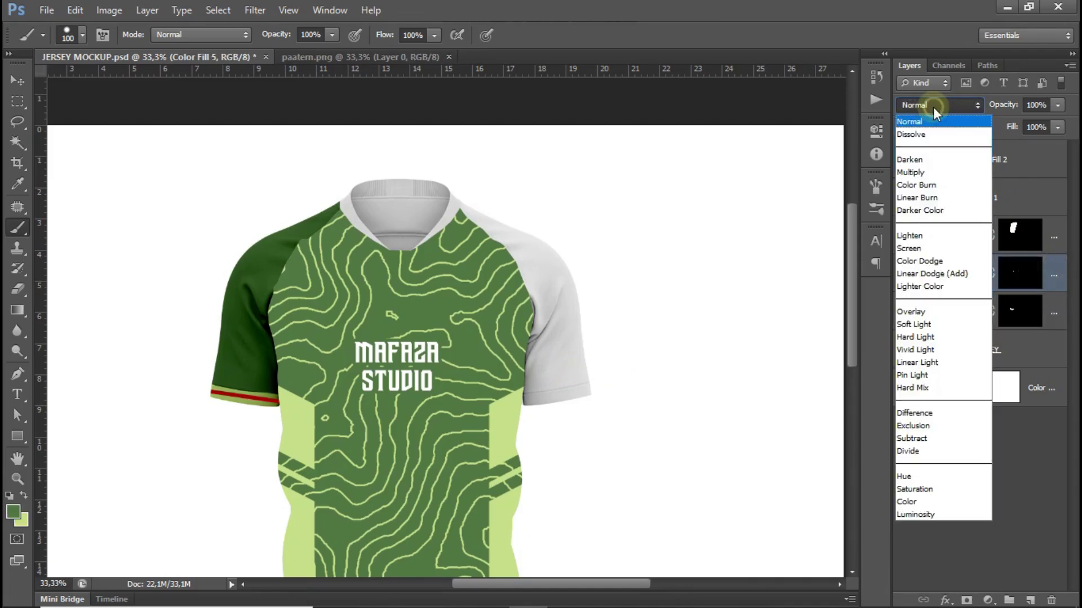
click(947, 201)
key(ctrl+plus)
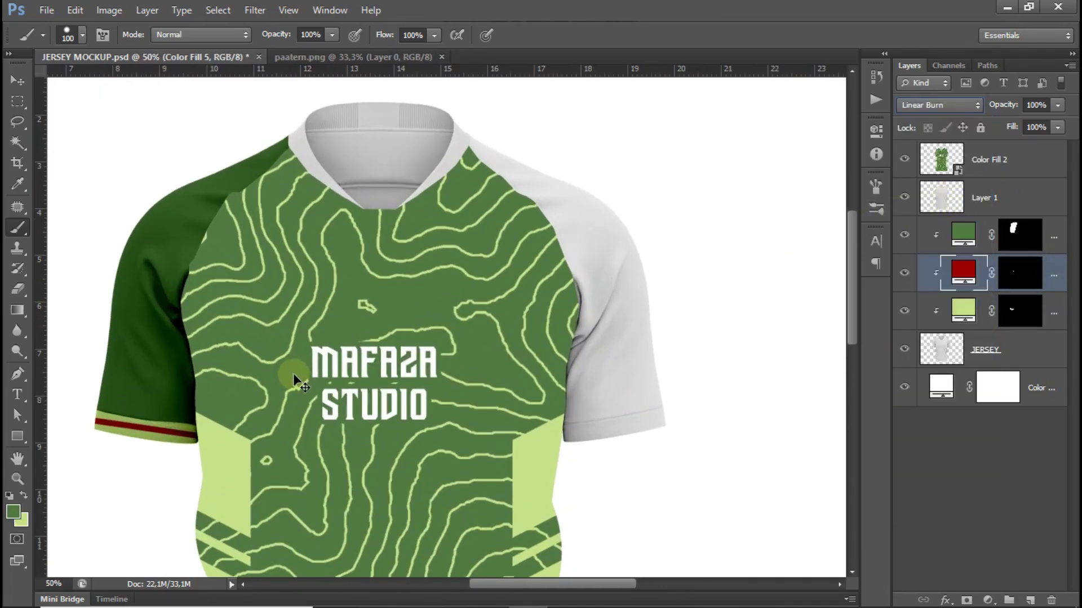
drag(207, 425, 223, 468)
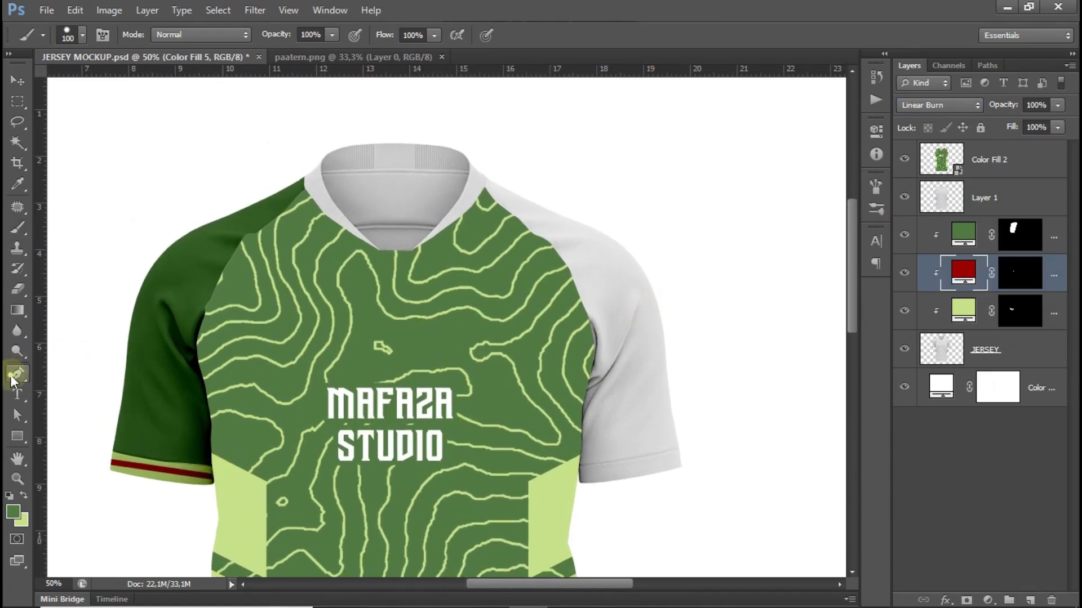
click(12, 378)
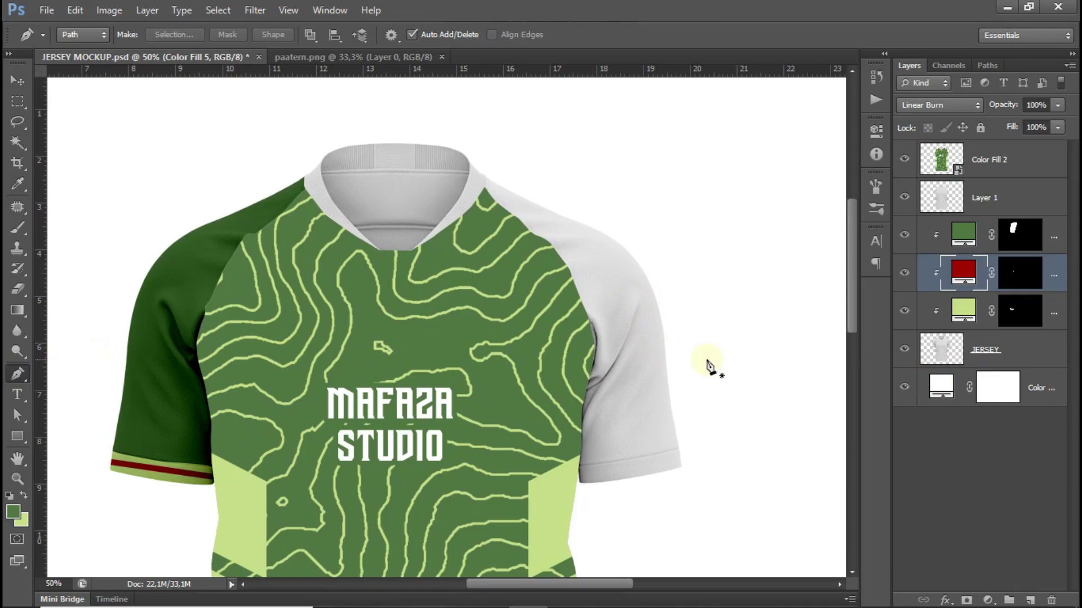
- On the JERSEY layer, start a path at the collar edge and trace down below the right sleeve
click(1019, 357)
alt+scroll(579, 217, up, 1)
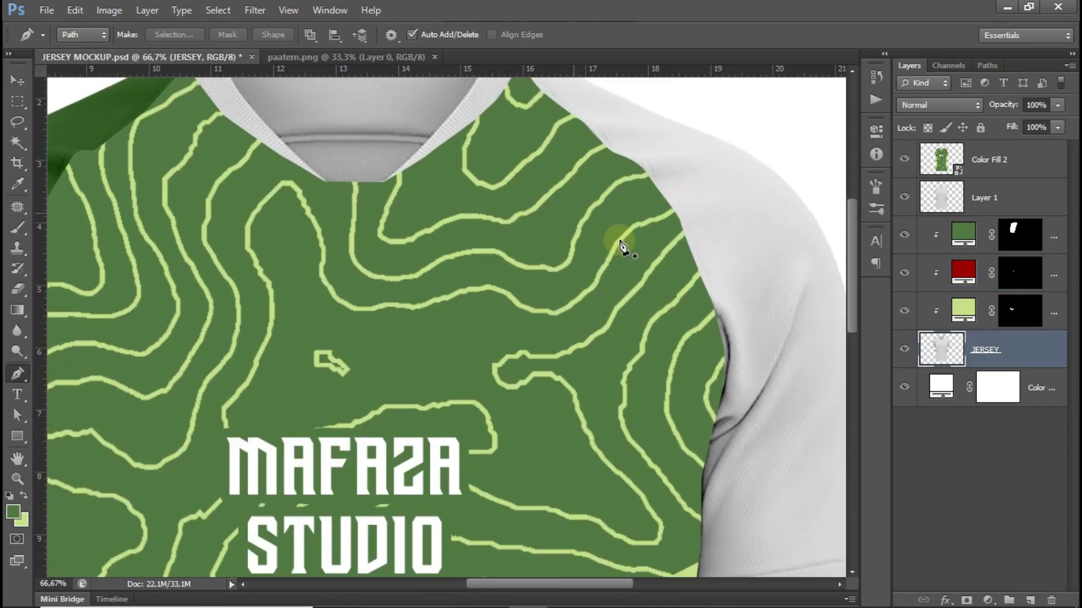
alt+scroll(620, 241, up, 1)
alt+scroll(434, 193, up, 1)
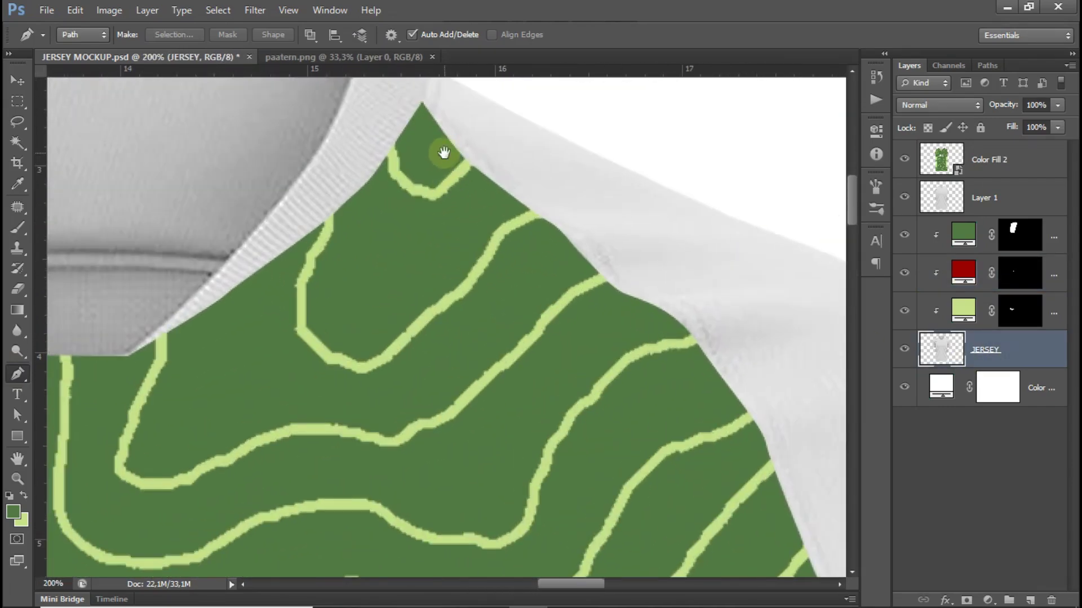
drag(442, 150, 461, 320)
click(415, 167)
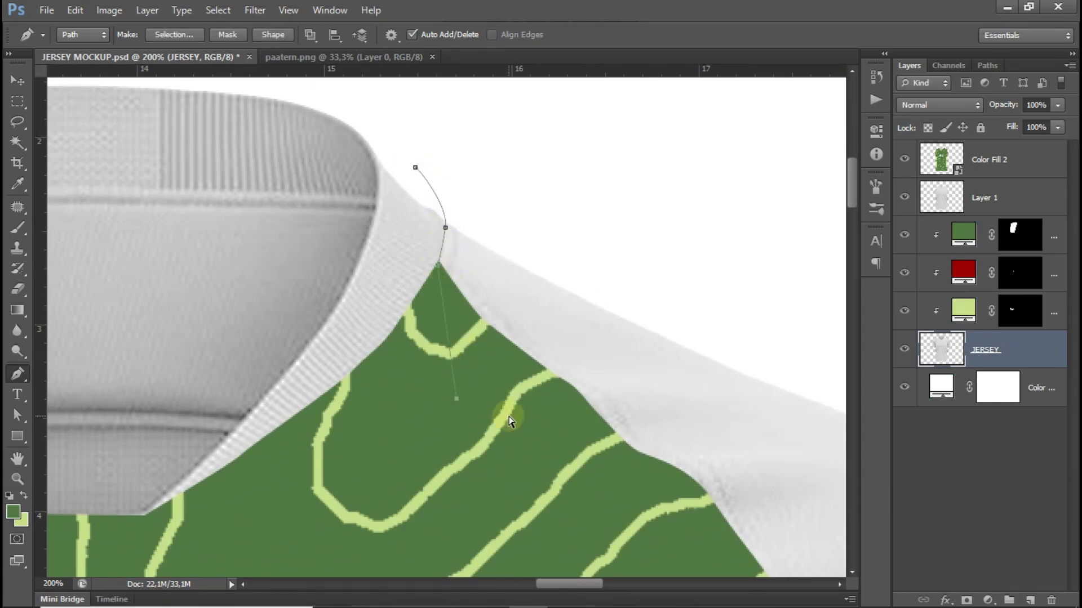
scroll(509, 420, down, 2)
scroll(534, 464, up, 1)
scroll(447, 241, down, 2)
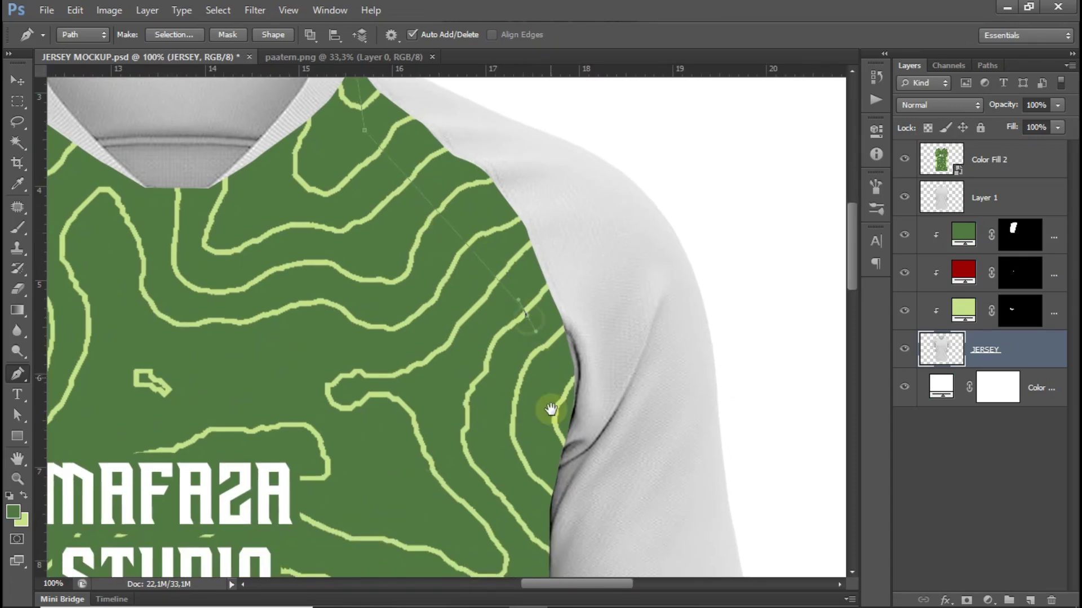
drag(551, 409, 504, 236)
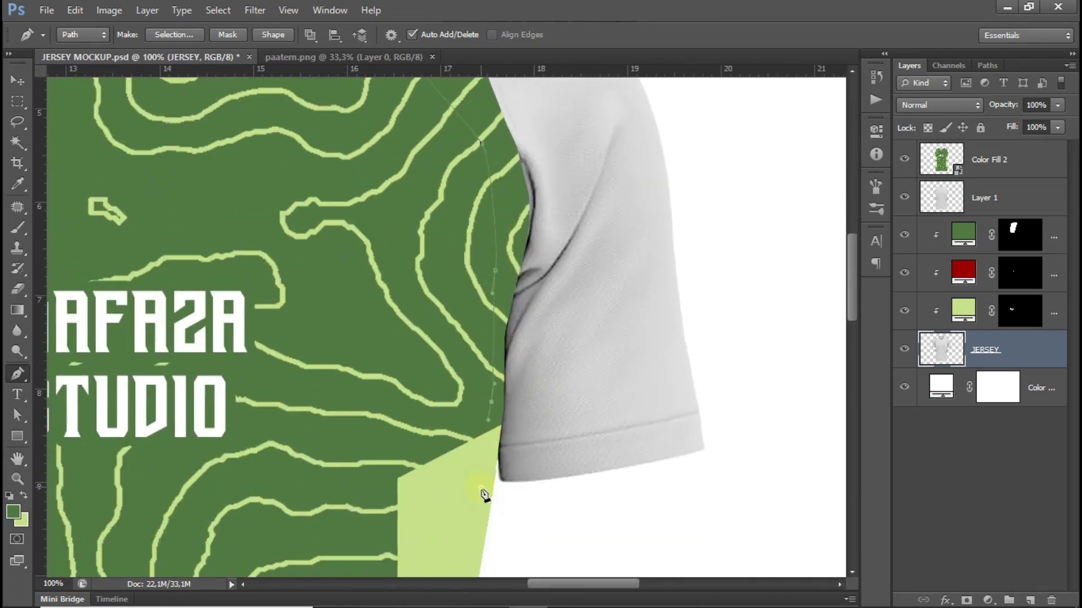
click(482, 489)
drag(507, 549, 479, 420)
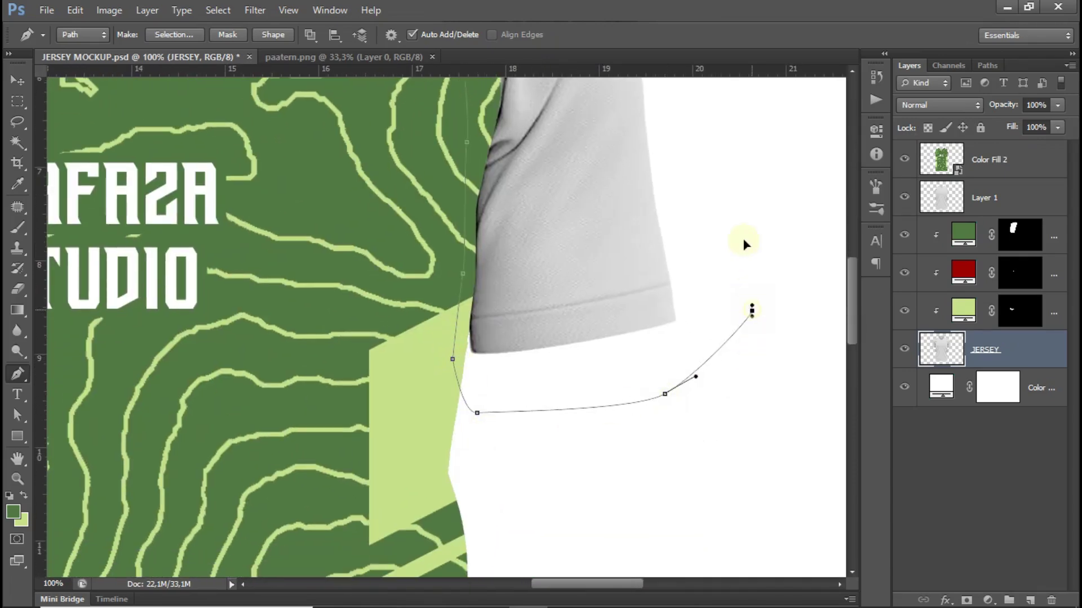
- Curve the sleeve outline back toward the collar and convert the path into a selection
drag(744, 244, 717, 467)
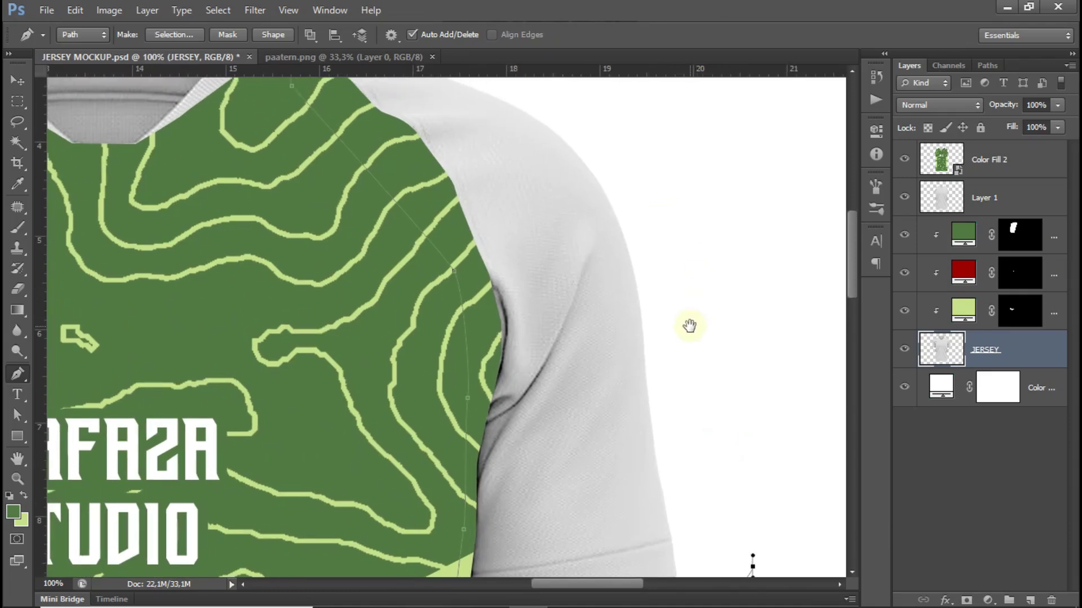
mouse_move(689, 325)
mouse_down()
mouse_move(667, 189)
mouse_move(668, 370)
mouse_up()
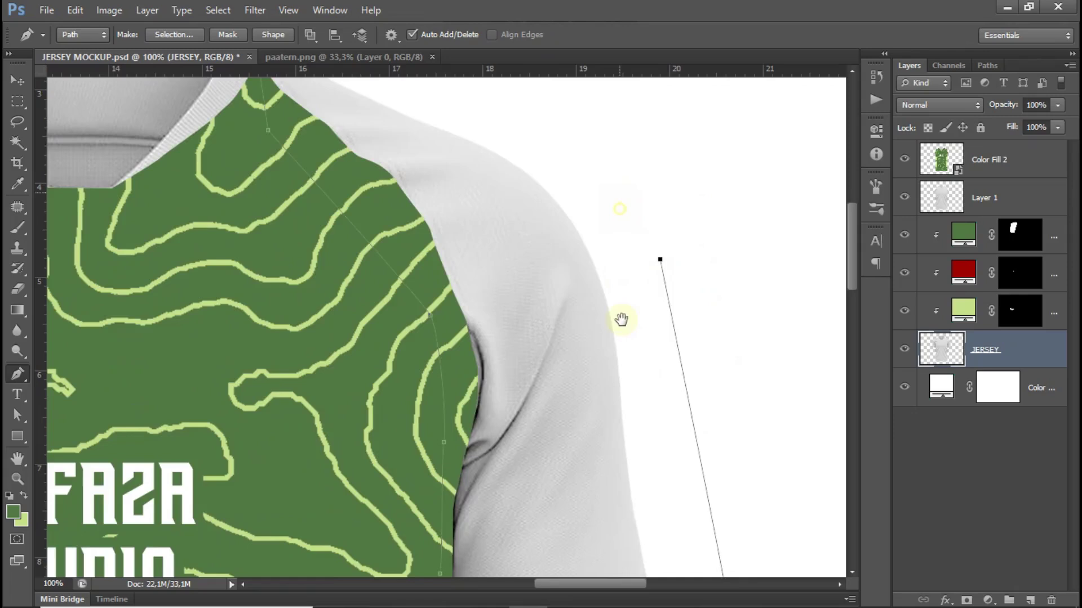
drag(624, 316, 645, 497)
drag(586, 227, 590, 238)
click(587, 226)
click(474, 170)
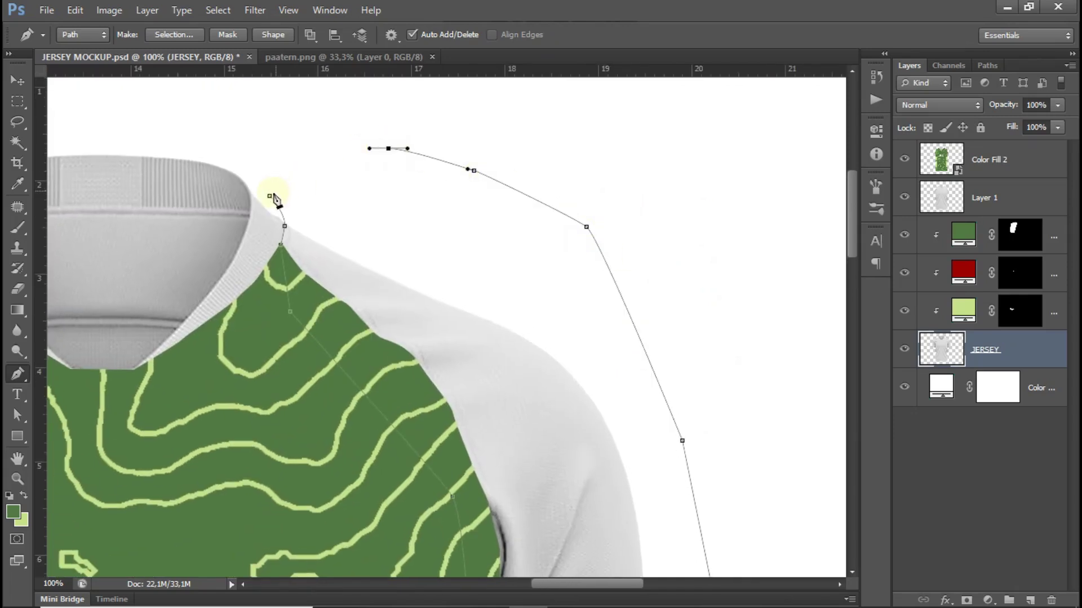
right_click(368, 204)
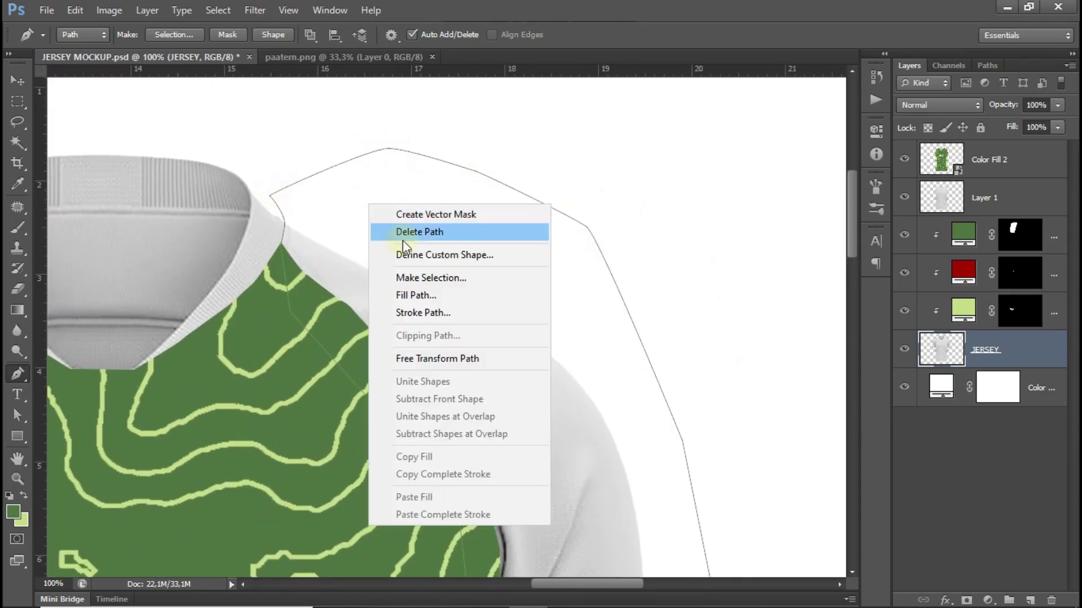
click(451, 279)
click(623, 168)
key(ctrl+minus)
key(ctrl+minus)
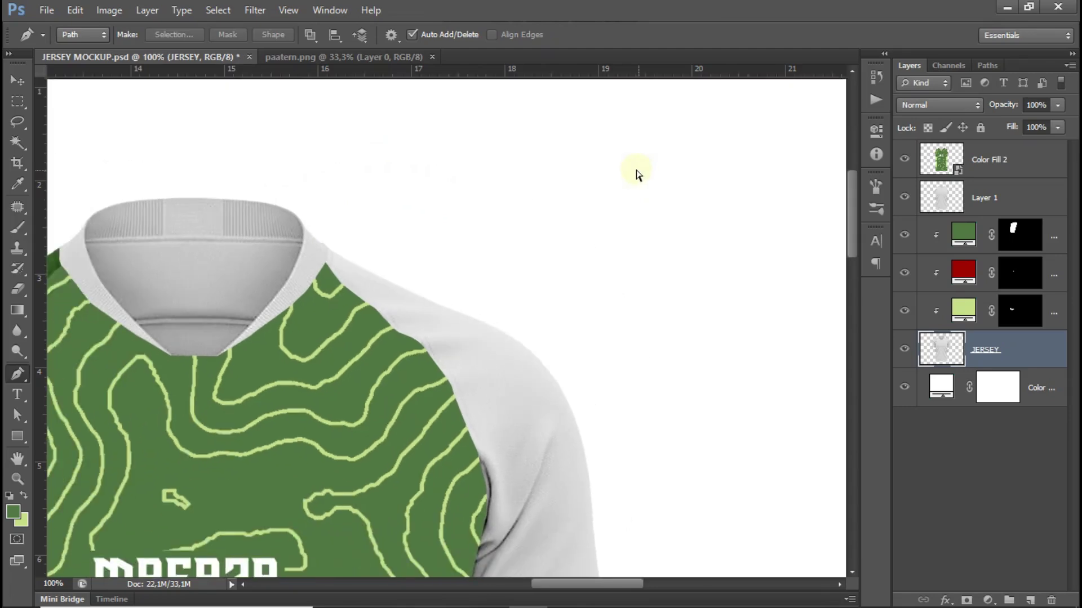
drag(527, 343, 517, 218)
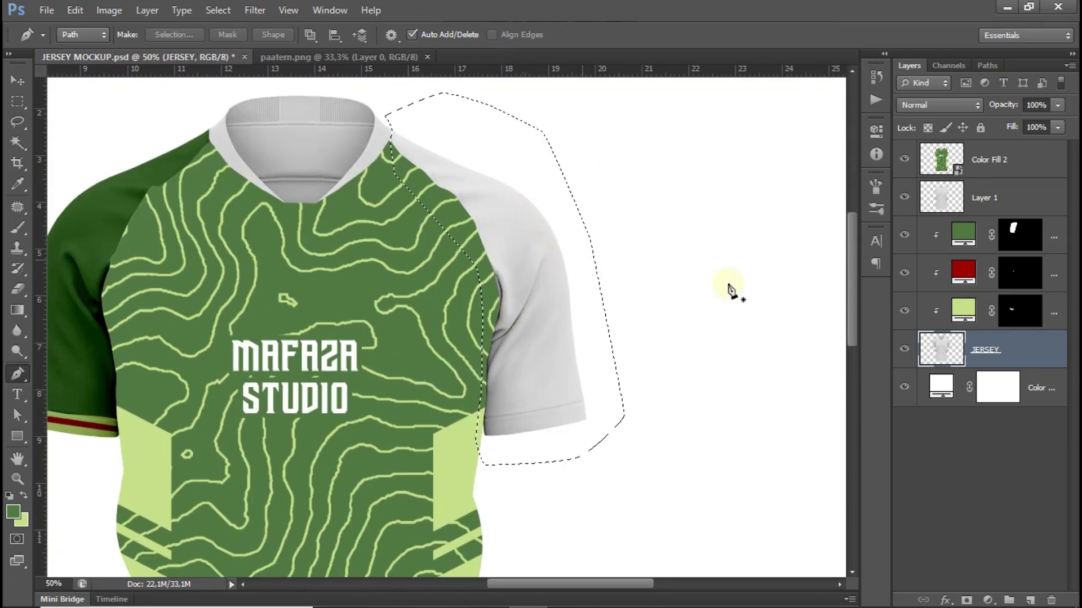
- Paint white with an enlarged brush into the dark-green fill's mask across the right sleeve, then deselect
click(1033, 229)
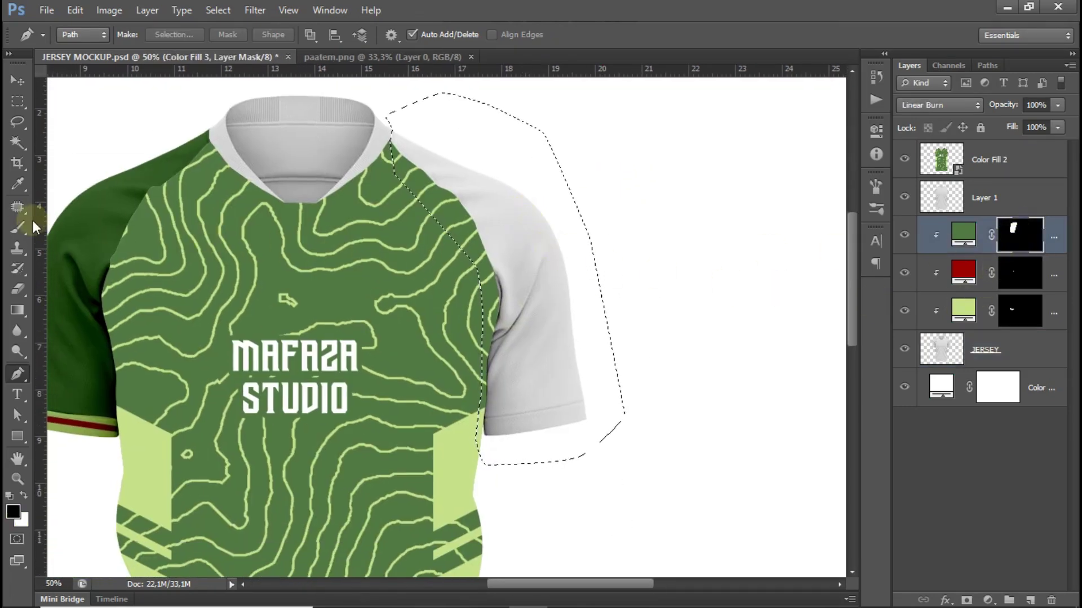
click(18, 225)
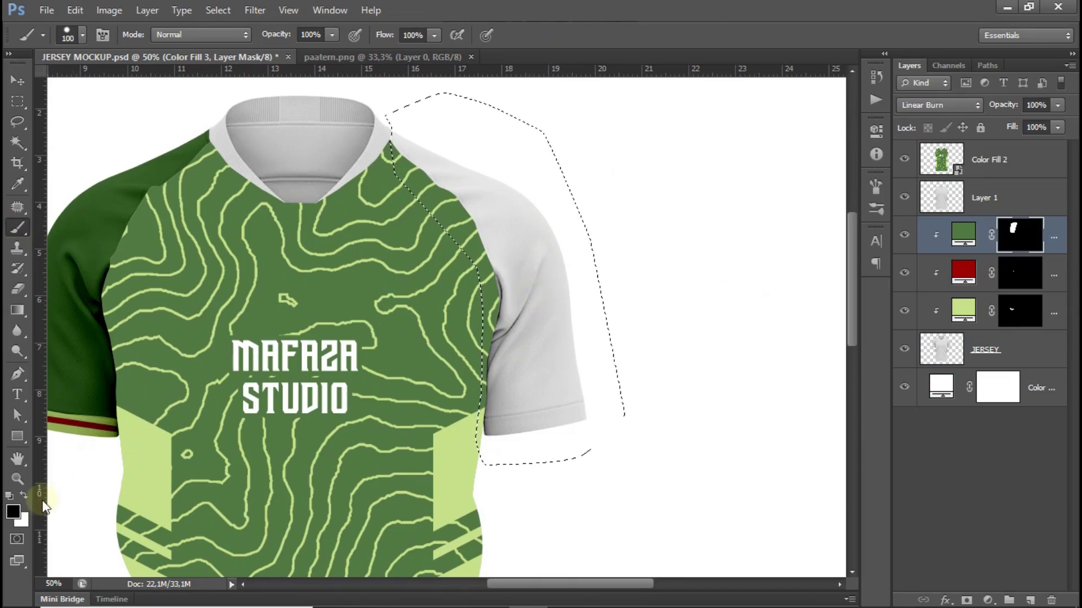
click(24, 495)
drag(525, 339, 491, 264)
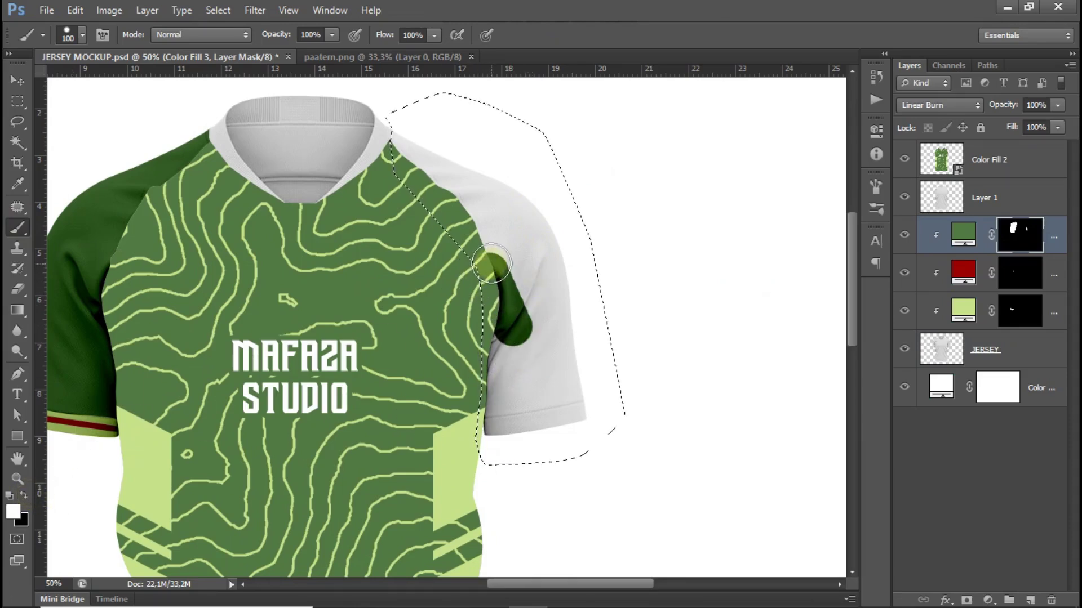
right_click(520, 233)
drag(587, 299, 598, 300)
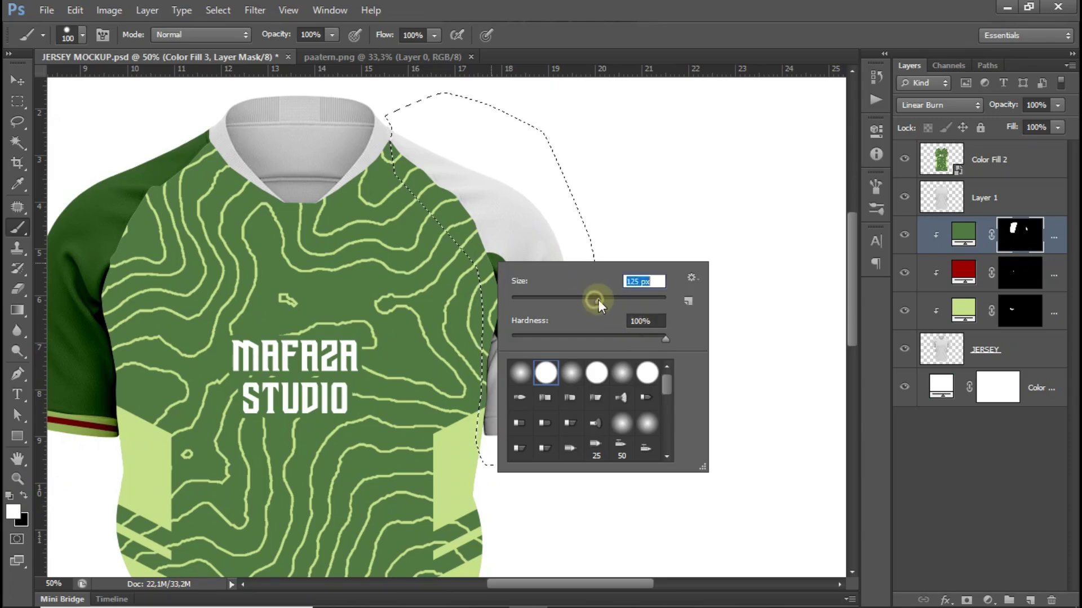
drag(482, 205, 389, 144)
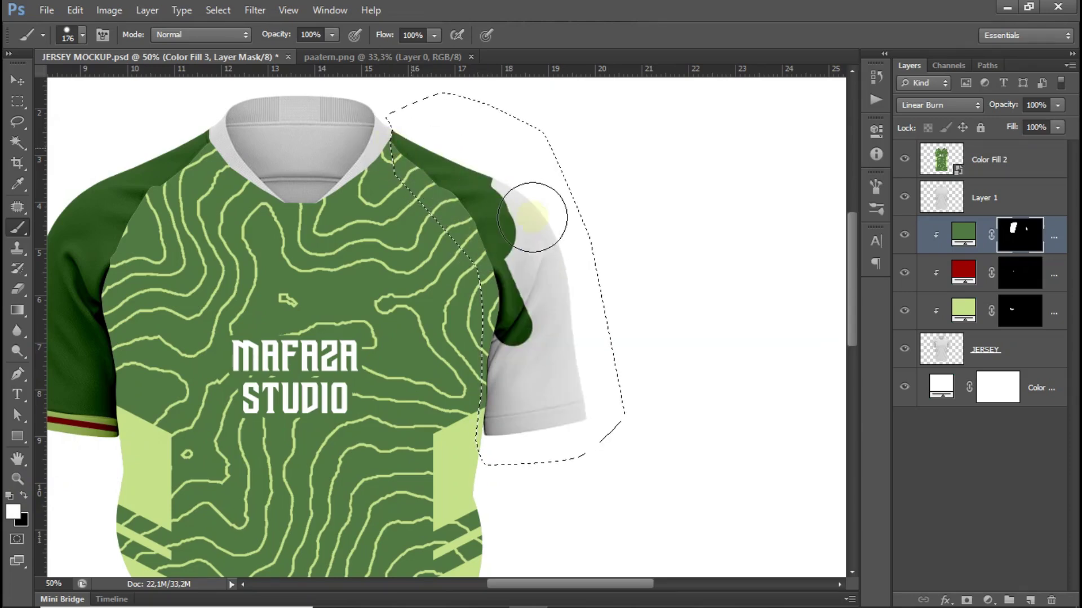
mouse_move(532, 217)
mouse_down()
mouse_move(505, 379)
mouse_move(547, 286)
mouse_move(560, 386)
mouse_move(580, 417)
mouse_up()
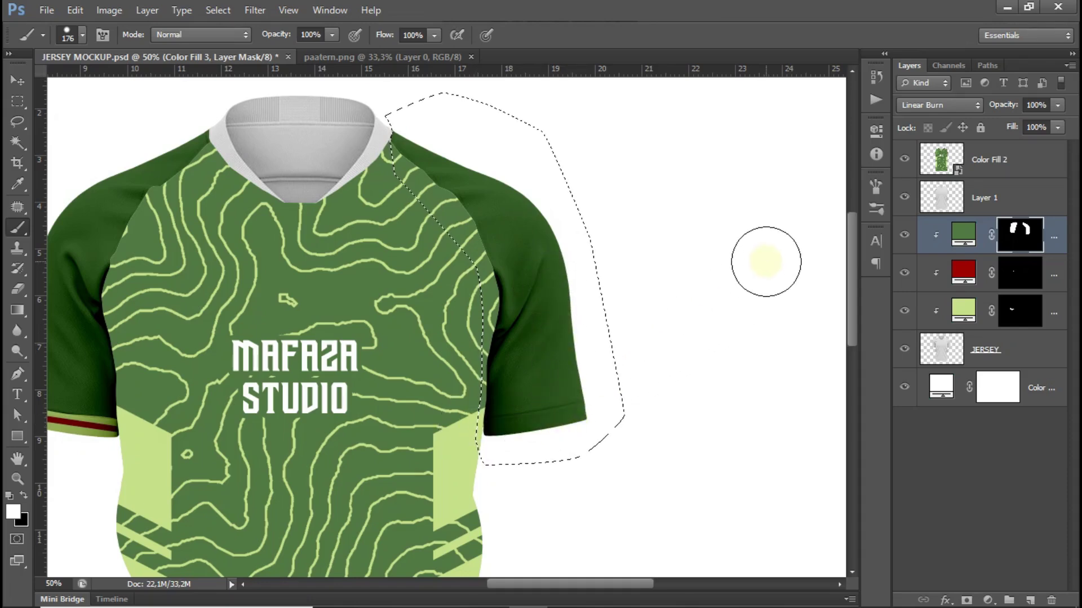
key(ctrl+d)
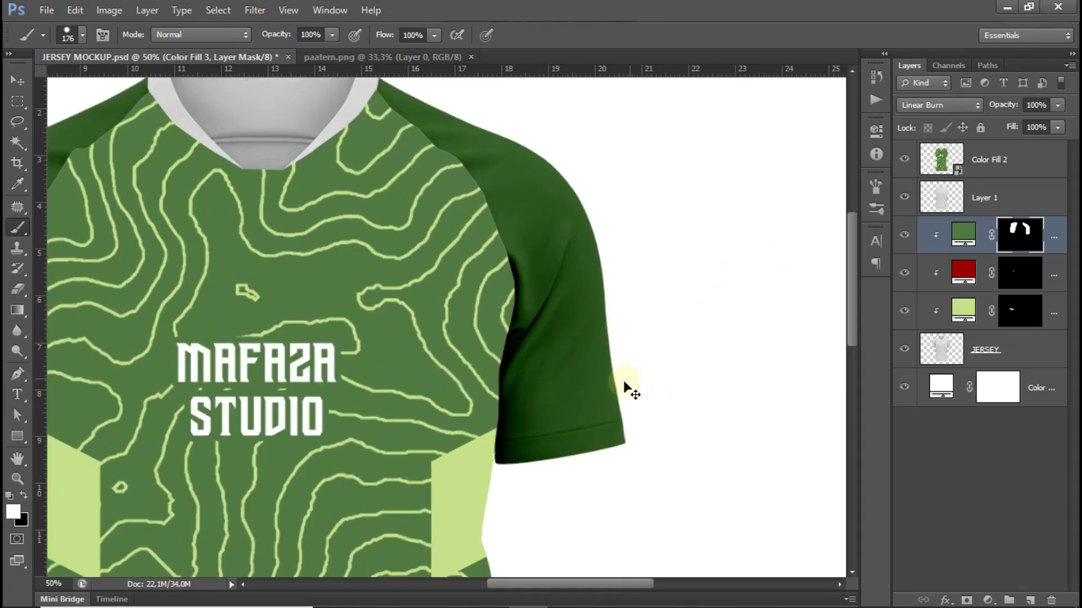
alt+scroll(623, 386, up, 2)
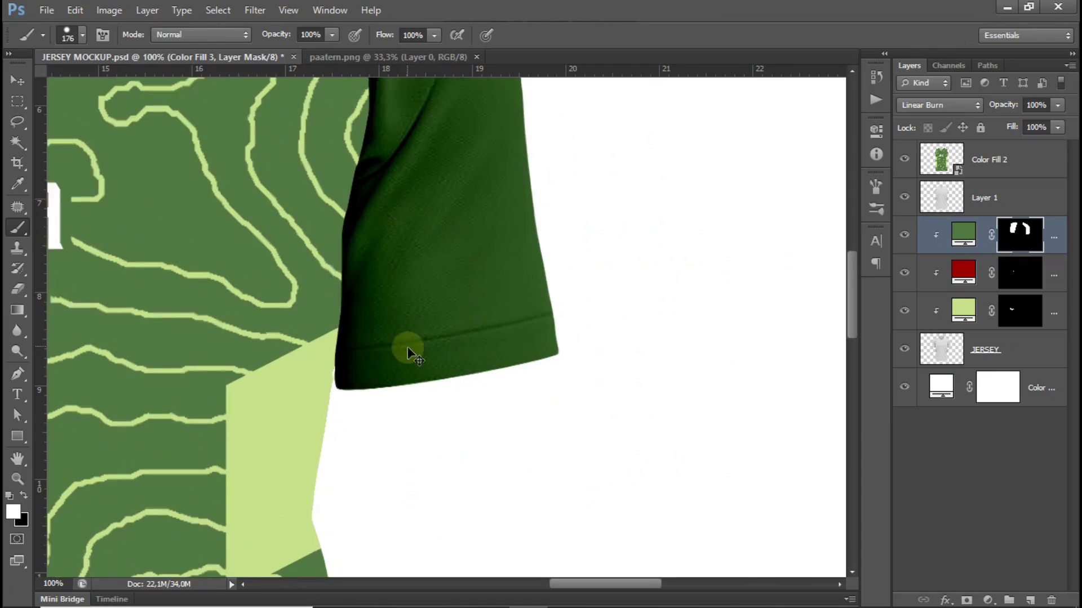
alt+scroll(410, 350, up, 2)
- Trace a path along the right cuff band and convert it into a selection
click(17, 375)
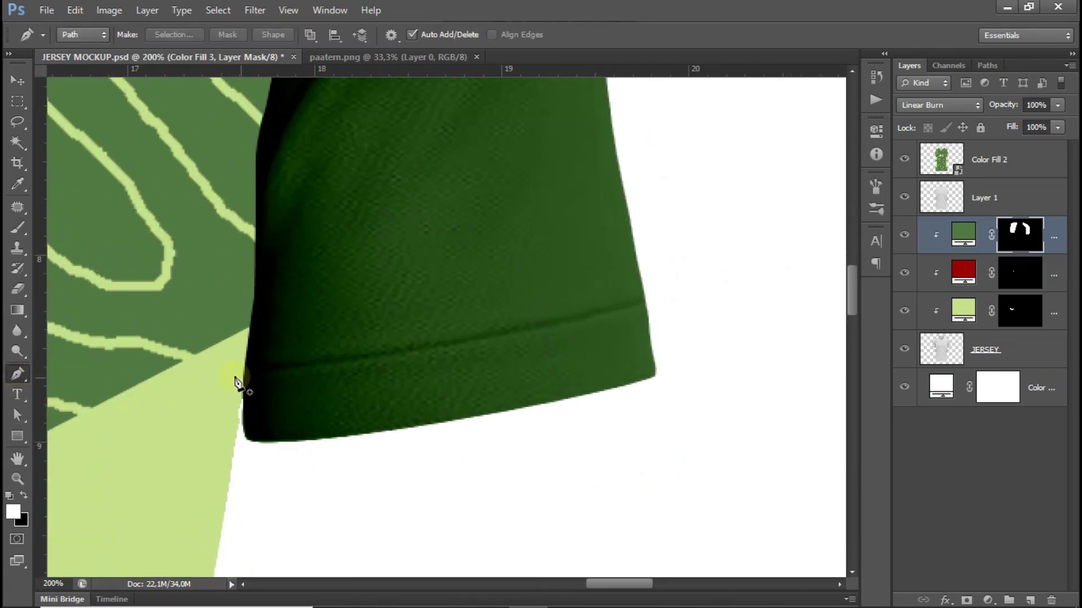
click(233, 373)
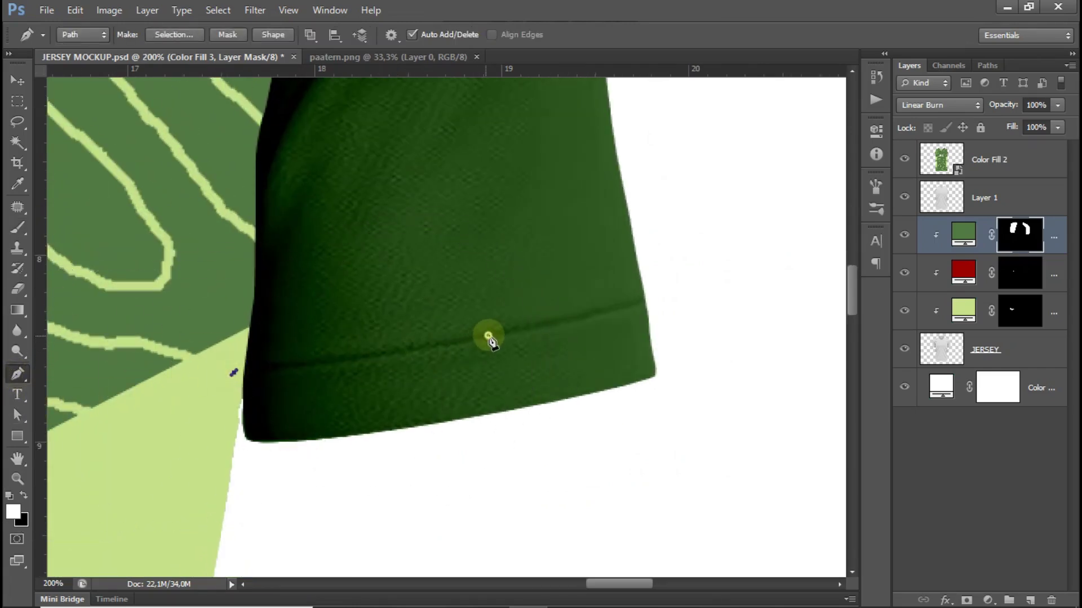
drag(549, 327, 562, 322)
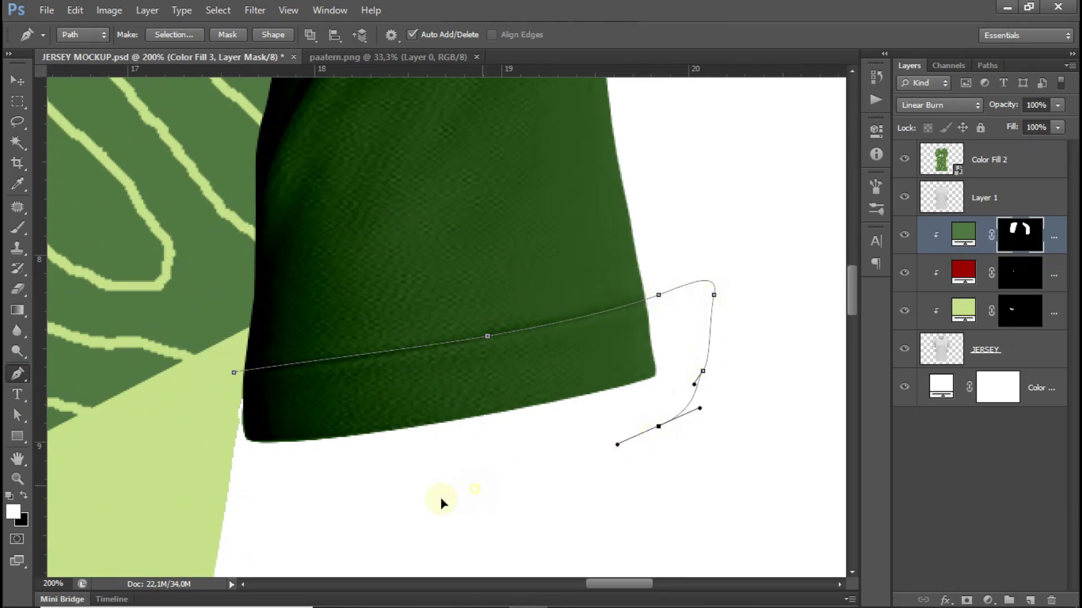
right_click(346, 395)
click(469, 142)
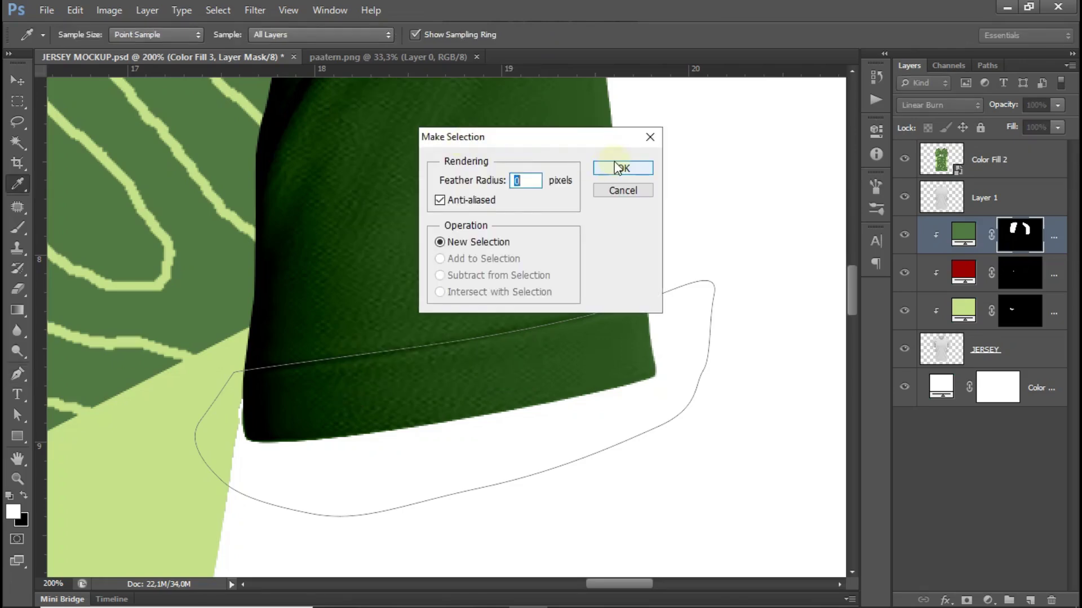
click(618, 168)
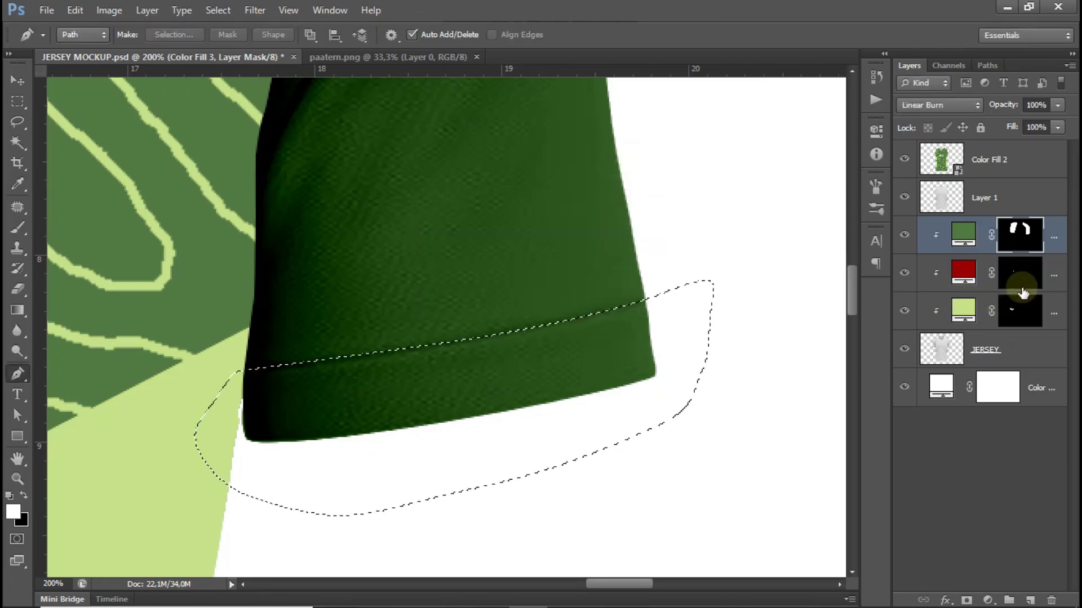
- Remove dark green from the cuff band in black and paint it light green into Color Fill 4's mask
click(20, 226)
click(24, 495)
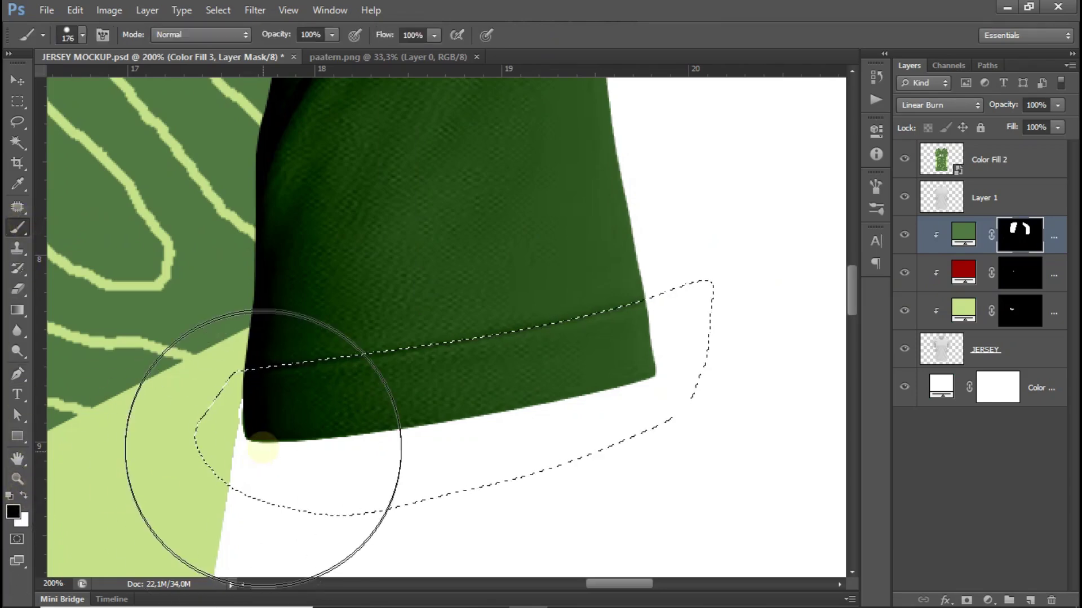
mouse_move(263, 449)
mouse_down()
mouse_move(693, 362)
mouse_move(561, 387)
mouse_move(546, 361)
mouse_up()
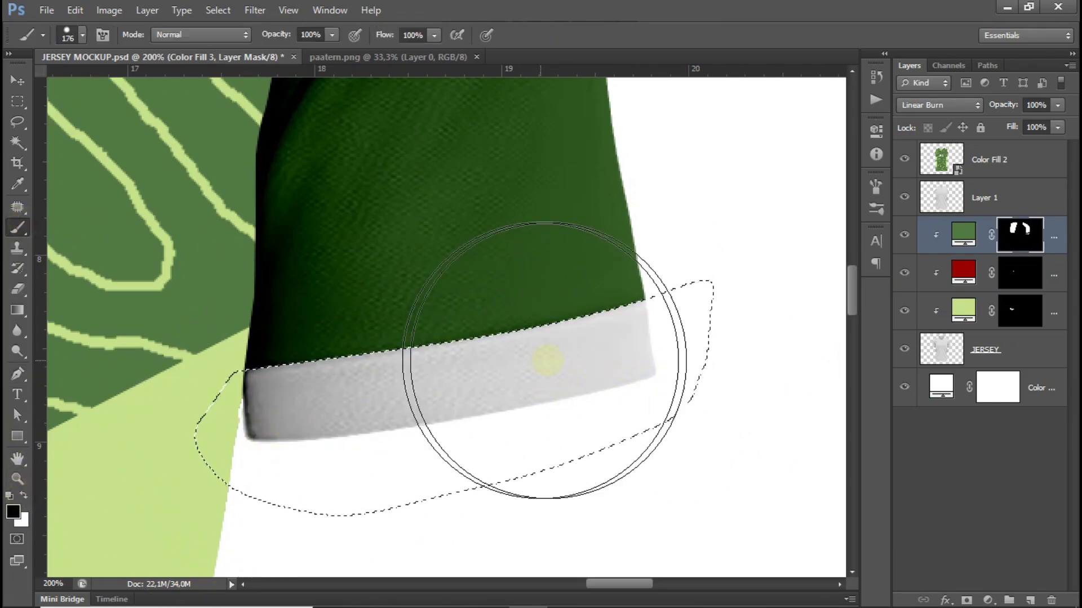
click(1020, 310)
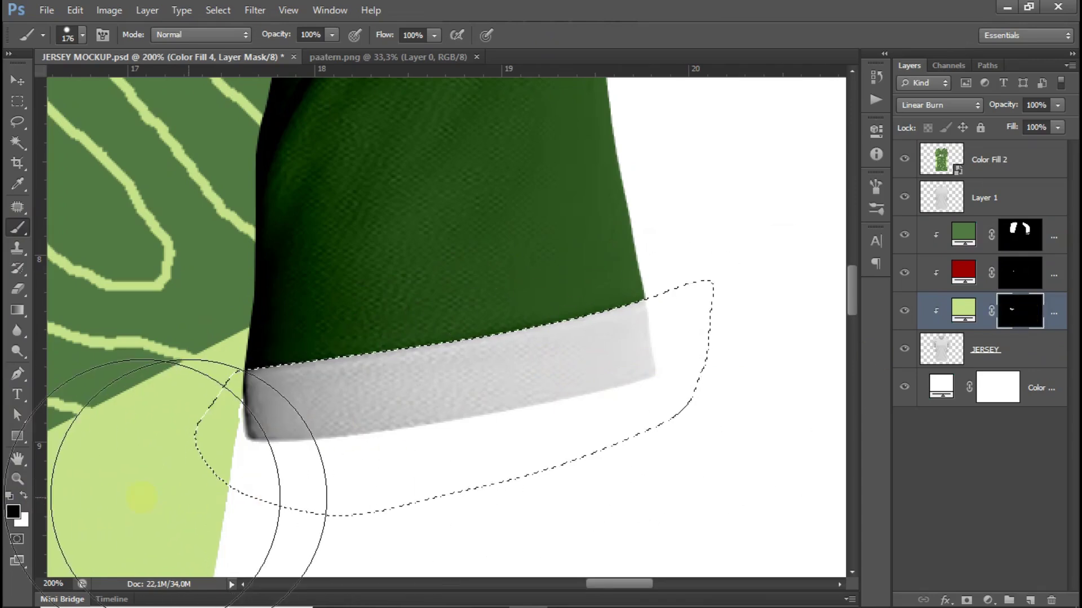
click(24, 495)
mouse_move(218, 519)
mouse_down()
mouse_move(398, 398)
mouse_move(699, 322)
mouse_up()
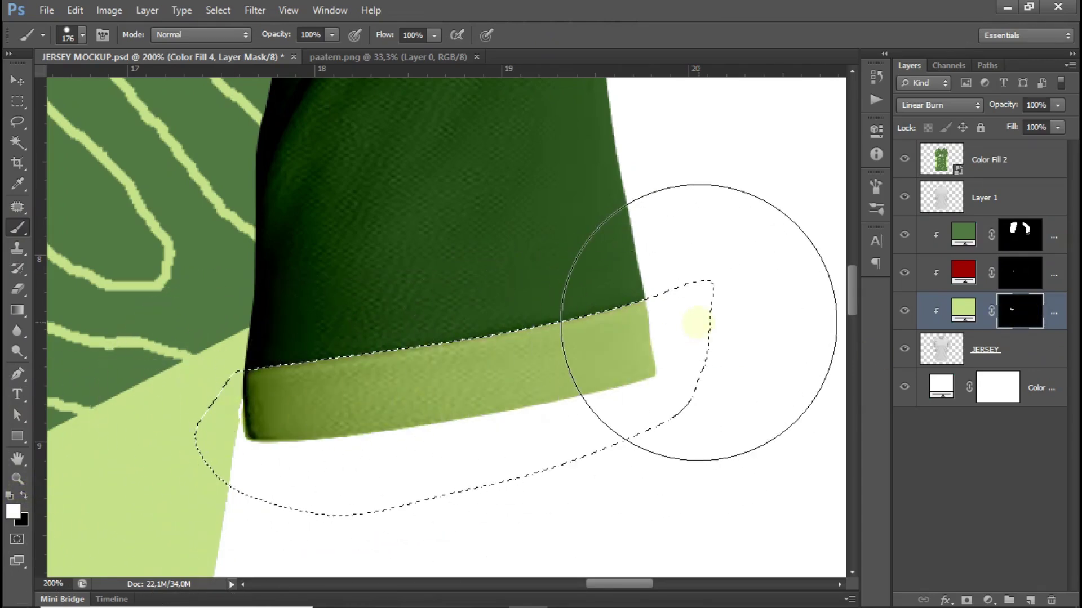
key(ctrl+d)
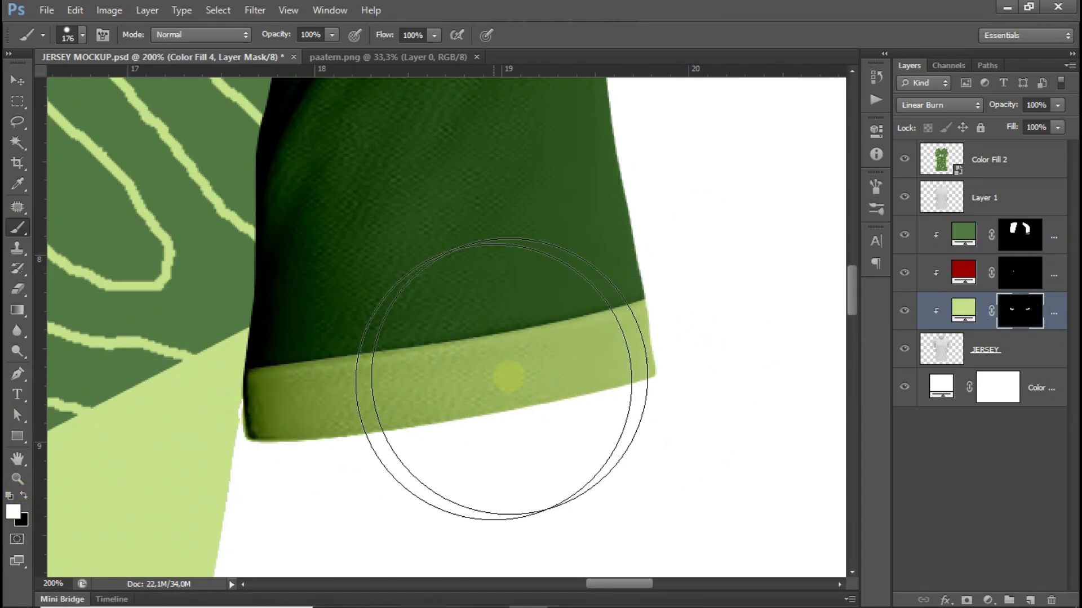
- Zoom out and pan to bring the whole jersey front into view
key(ctrl+minus)
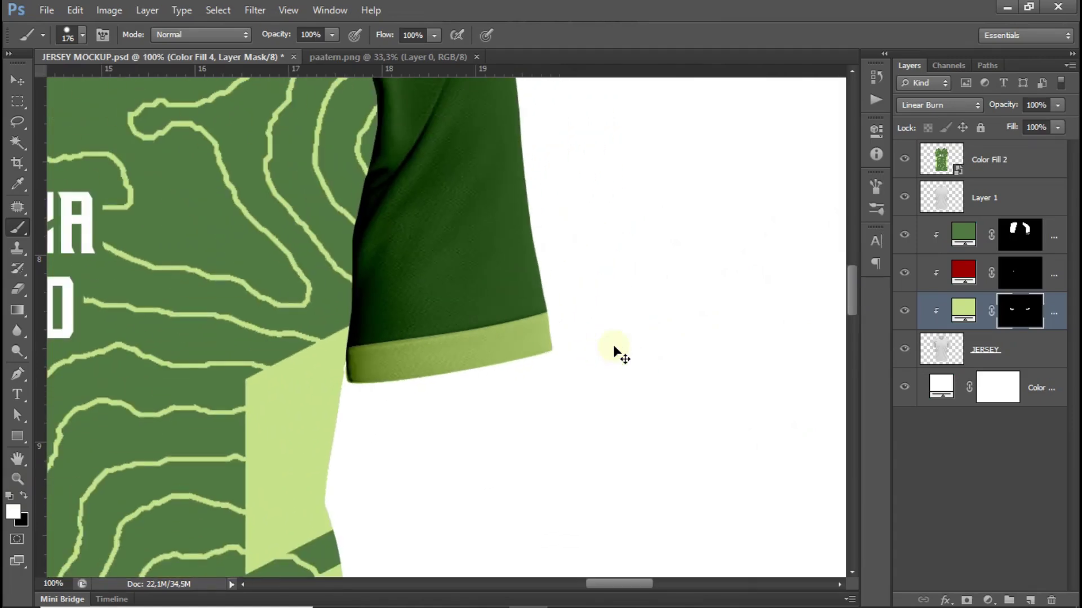
key(ctrl+plus)
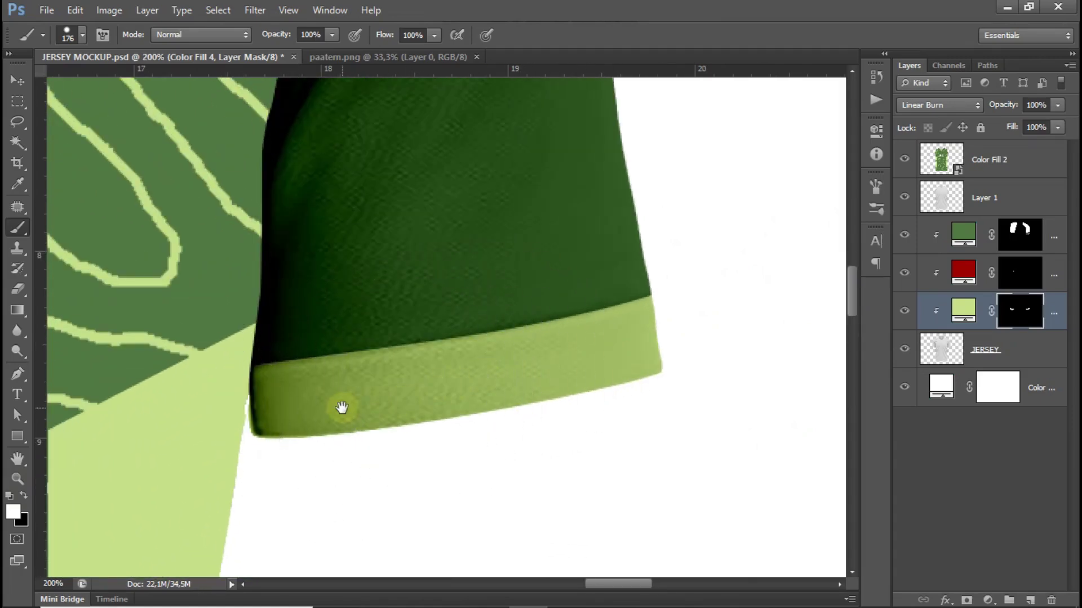
drag(342, 407, 534, 404)
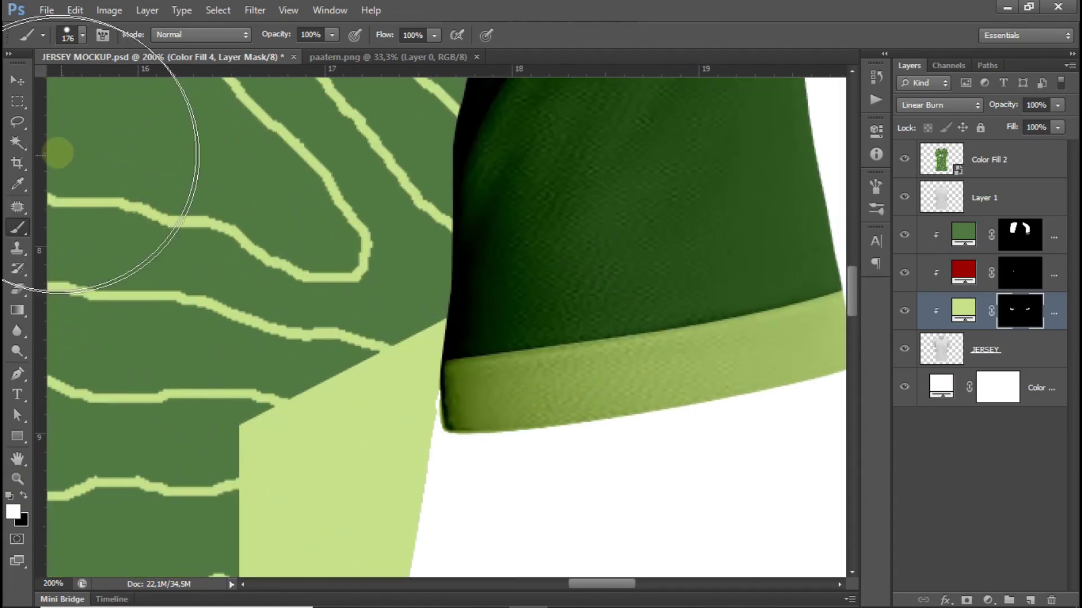
scroll(285, 288, left, 5)
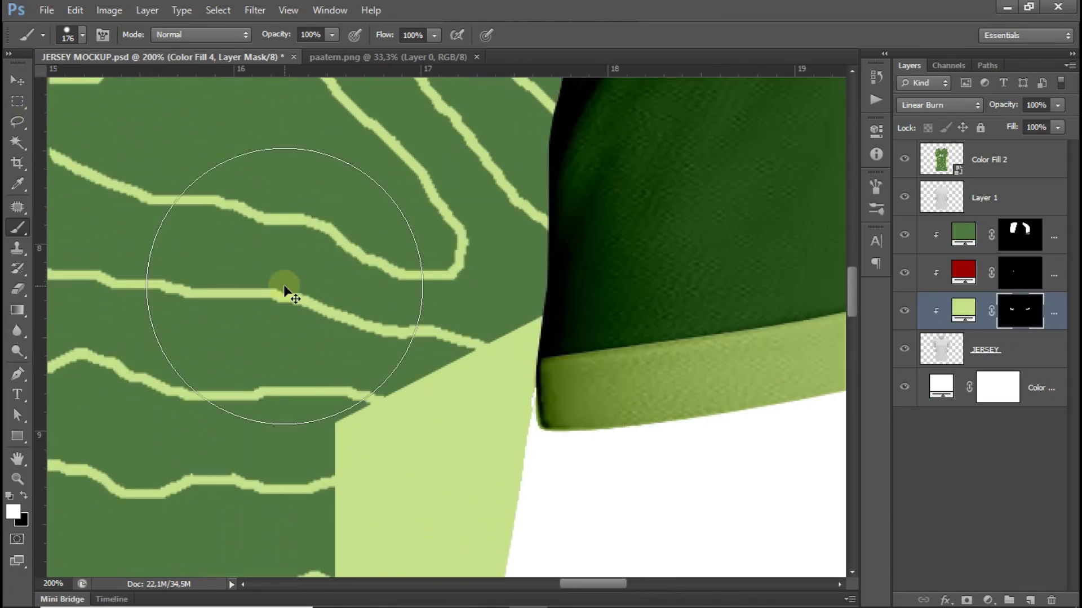
key(ctrl+minus)
key(ctrl+minus)
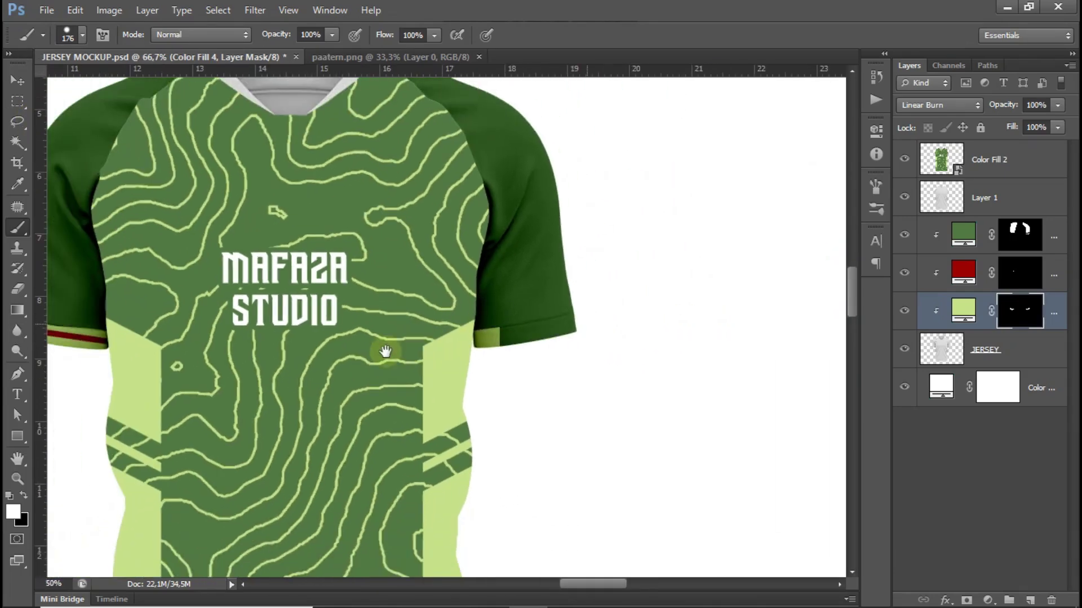
drag(385, 351, 499, 354)
key(ctrl+minus)
- Duplicate the red stripe fill layer and move the copy over to the right sleeve
click(1039, 273)
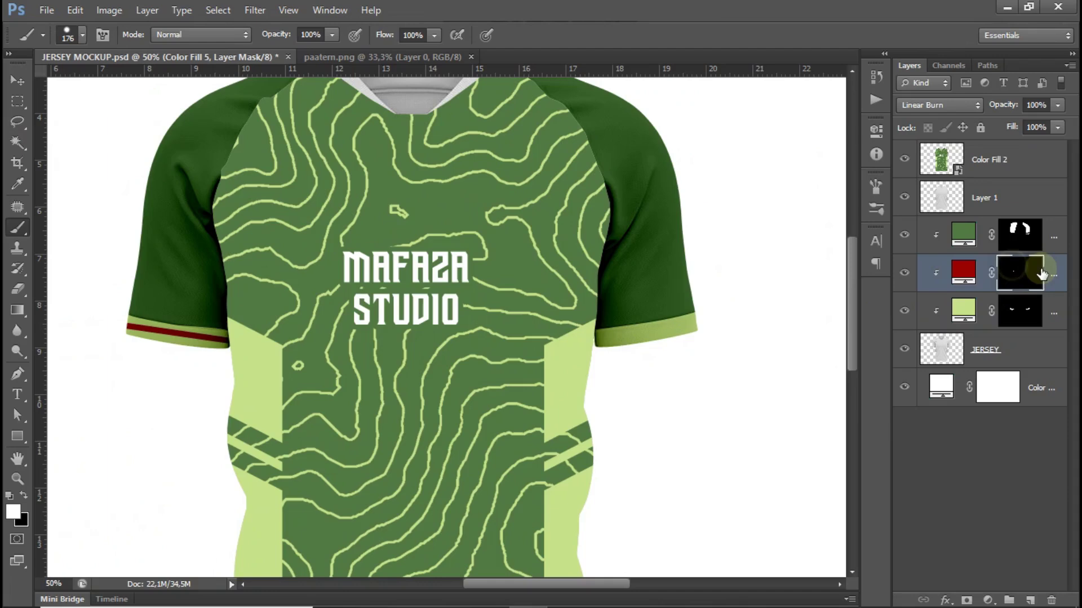
key(ctrl+j)
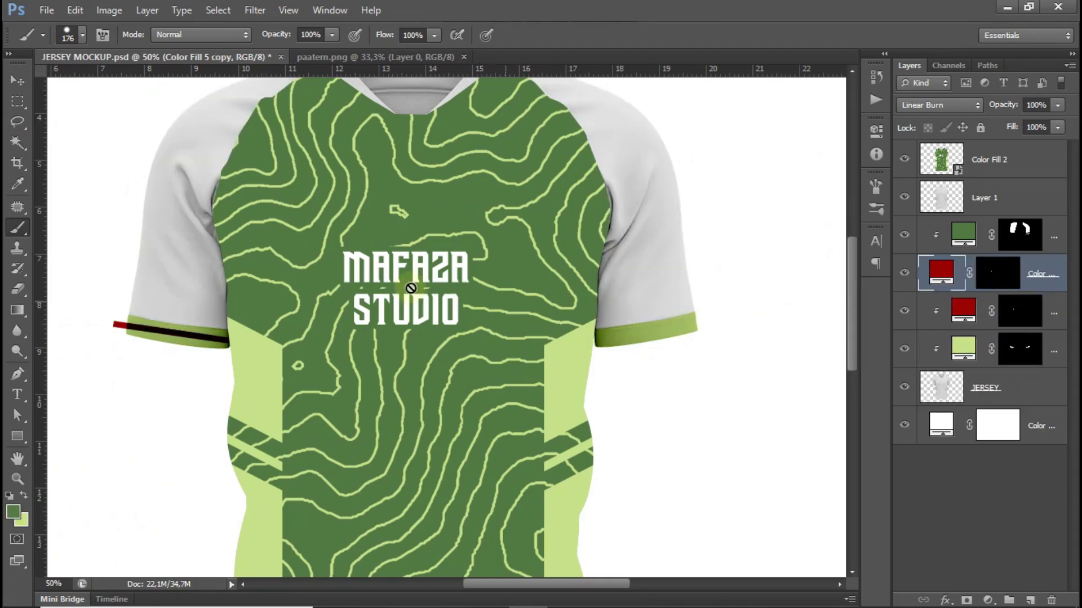
click(15, 80)
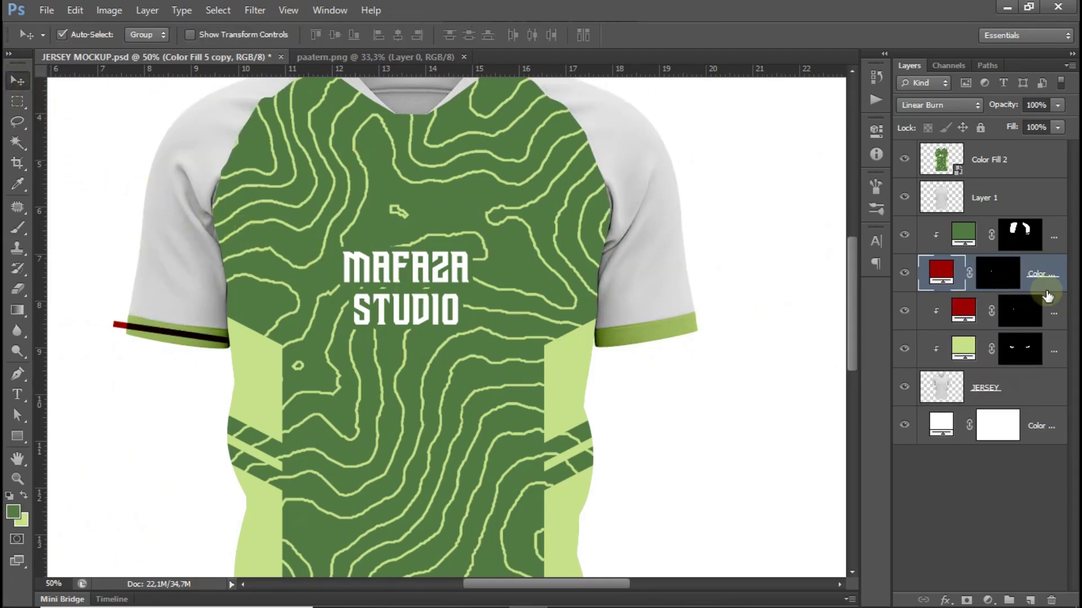
drag(206, 342, 693, 346)
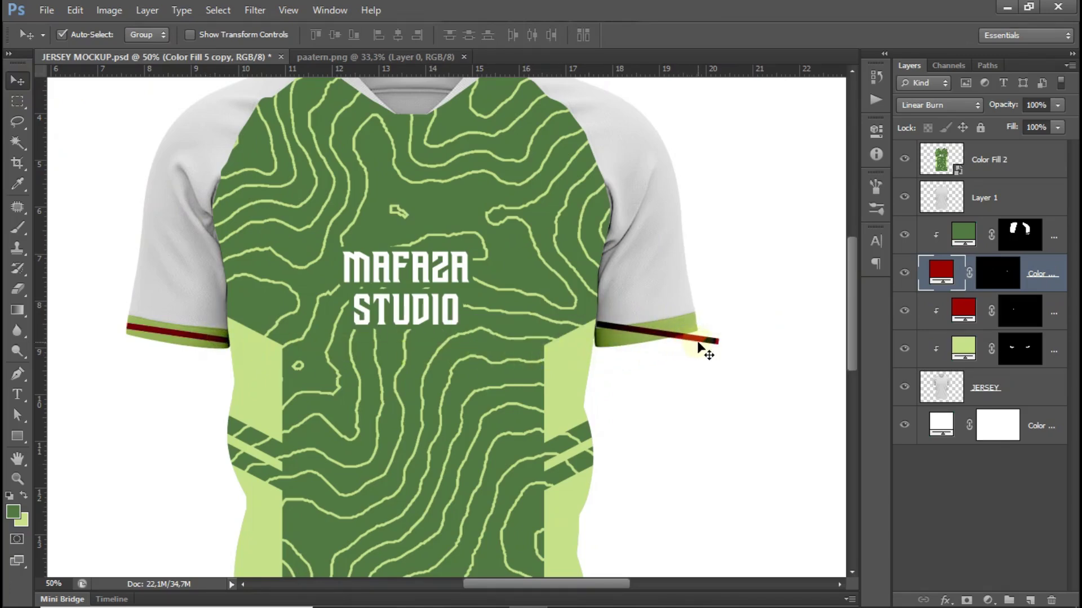
key(ctrl+plus)
drag(635, 394, 609, 413)
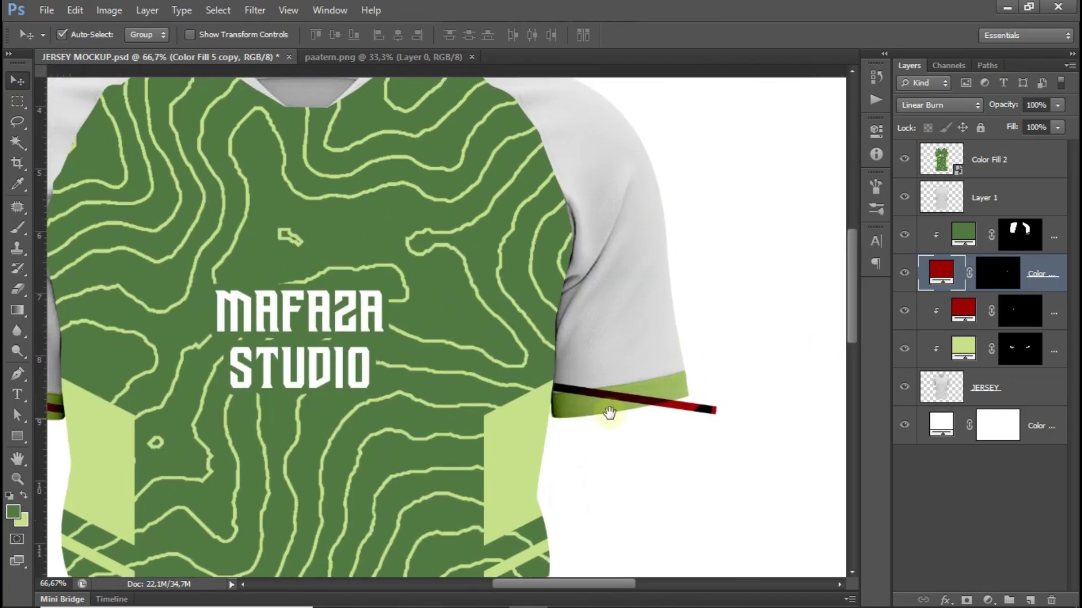
- Rotate the stripe copy to -16.62° and slide it into place along the right cuff
key(ctrl+t)
drag(750, 383, 744, 356)
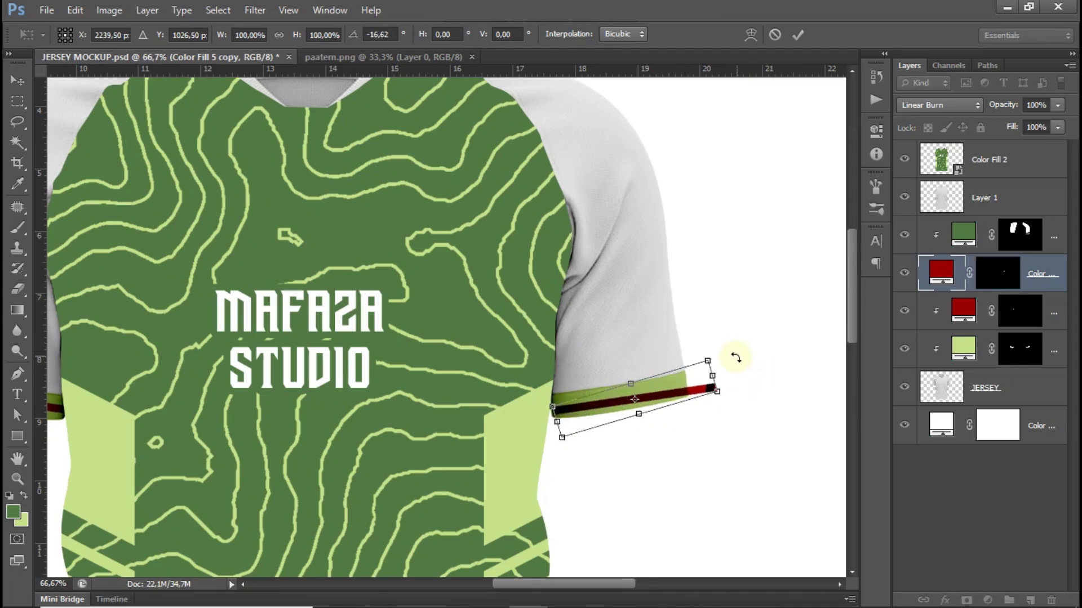
key(ctrl+plus)
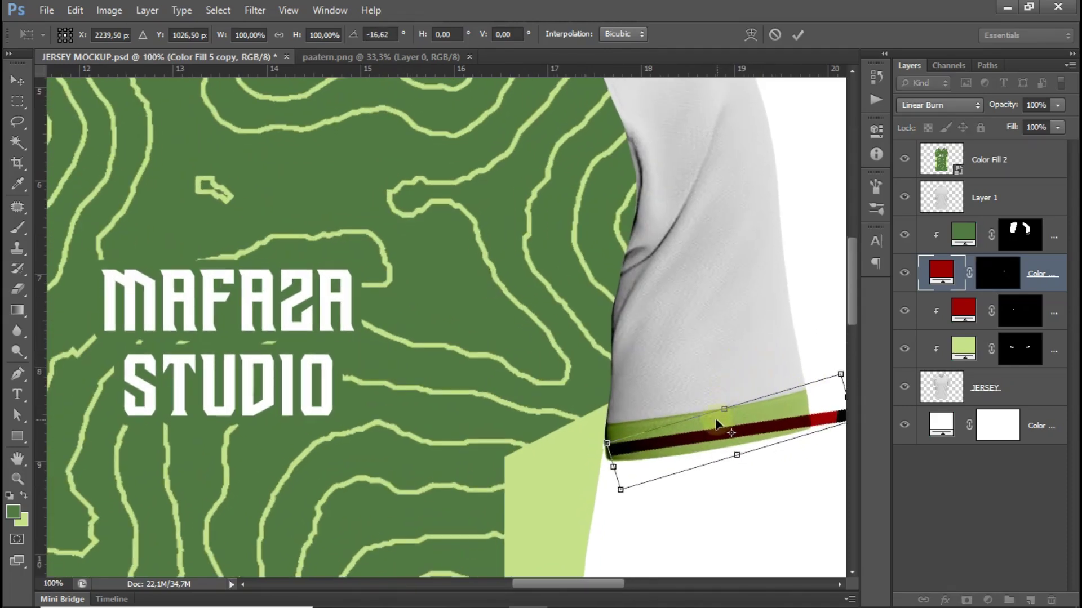
key(Return)
mouse_move(717, 423)
mouse_down()
mouse_move(749, 431)
mouse_move(747, 443)
mouse_up()
click(845, 416)
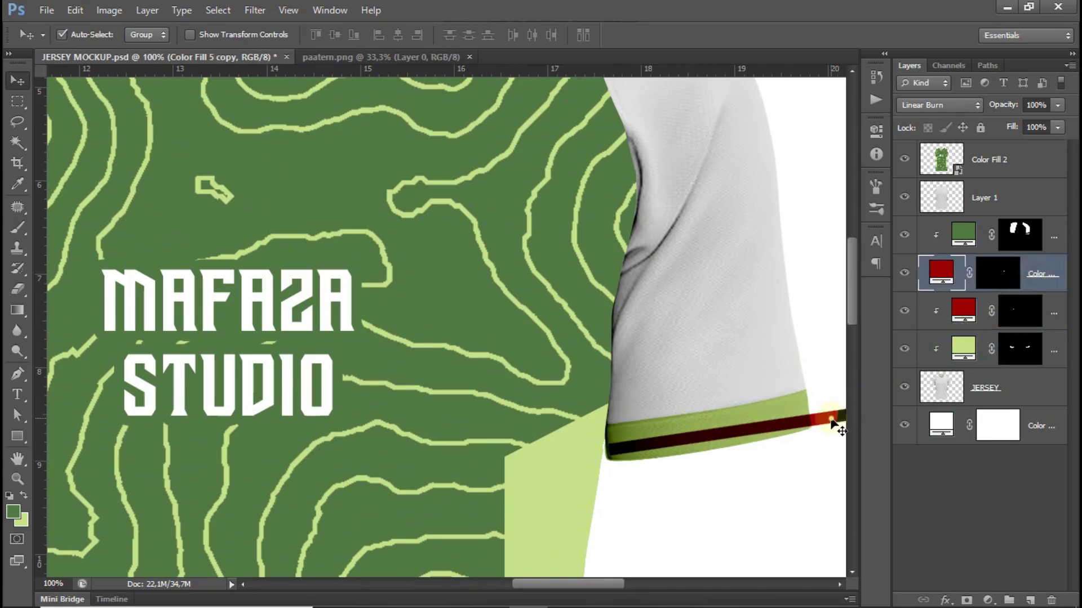
drag(833, 422, 627, 425)
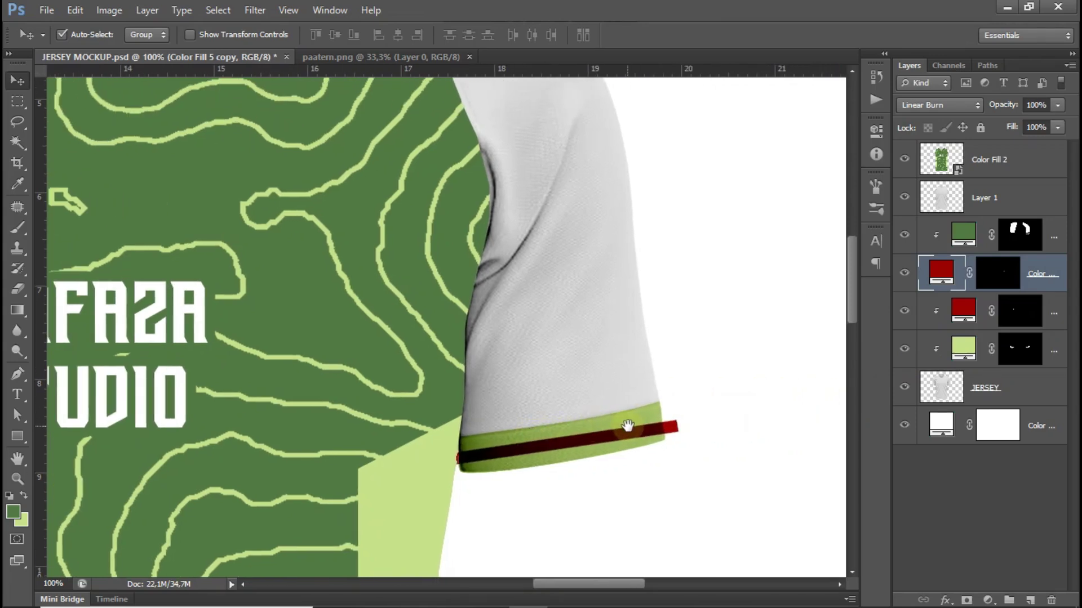
click(673, 425)
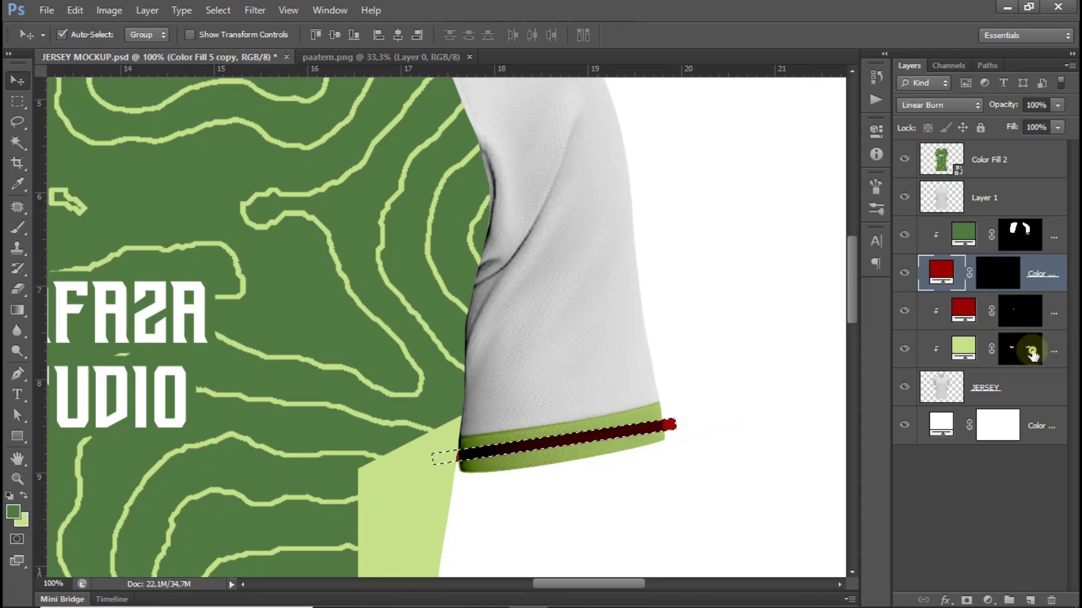
- Load the stripe copy as a selection and paint black into the light-green cuff mask there
drag(992, 275, 1017, 356)
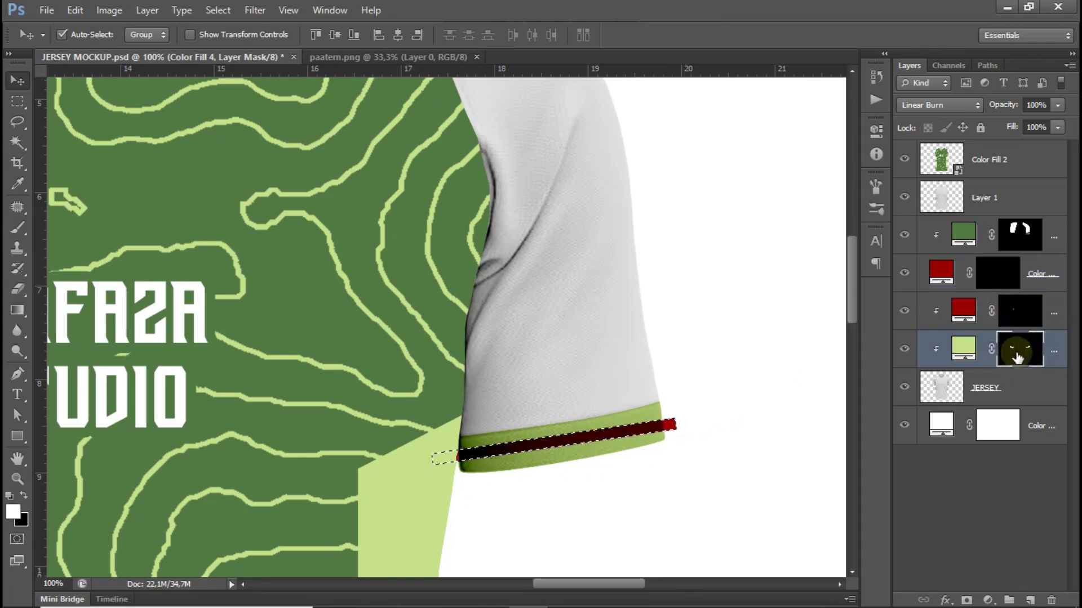
click(16, 229)
click(25, 378)
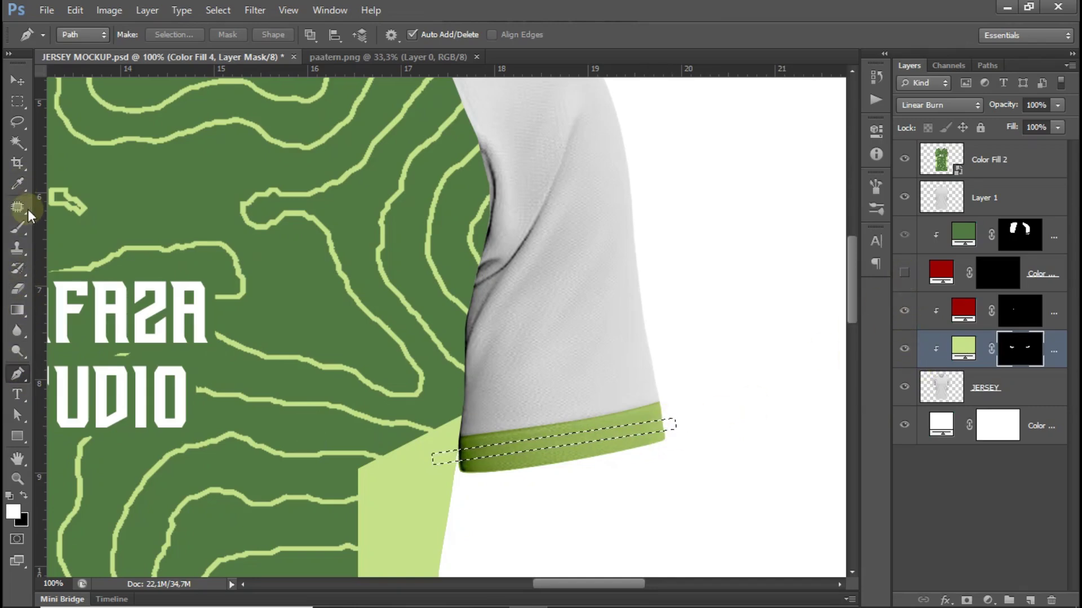
click(15, 229)
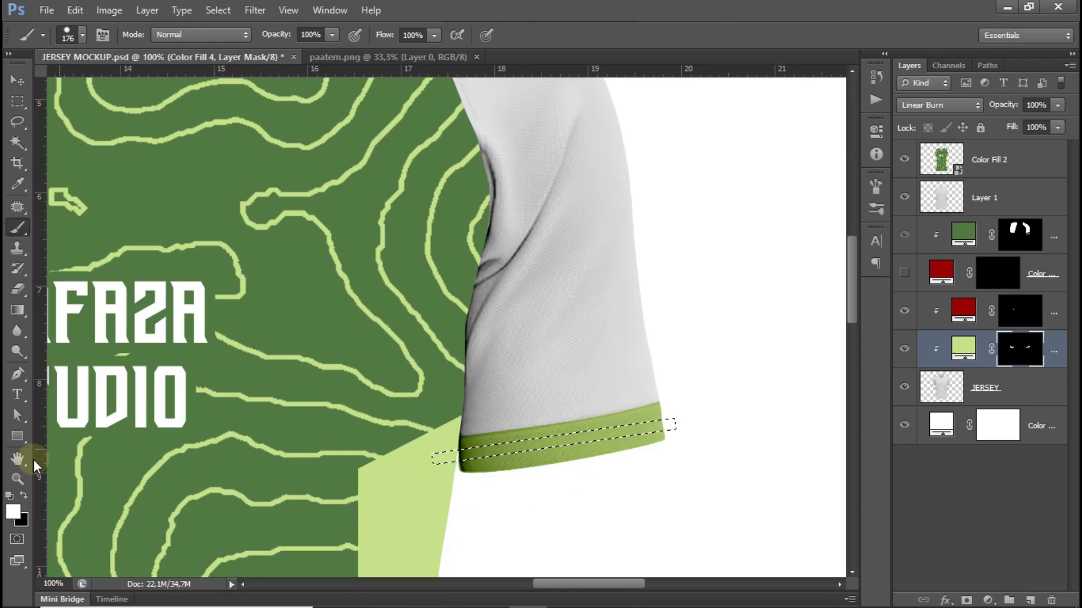
click(24, 495)
mouse_move(434, 483)
mouse_down()
mouse_move(458, 495)
mouse_move(720, 430)
mouse_move(583, 481)
mouse_up()
key(ctrl+d)
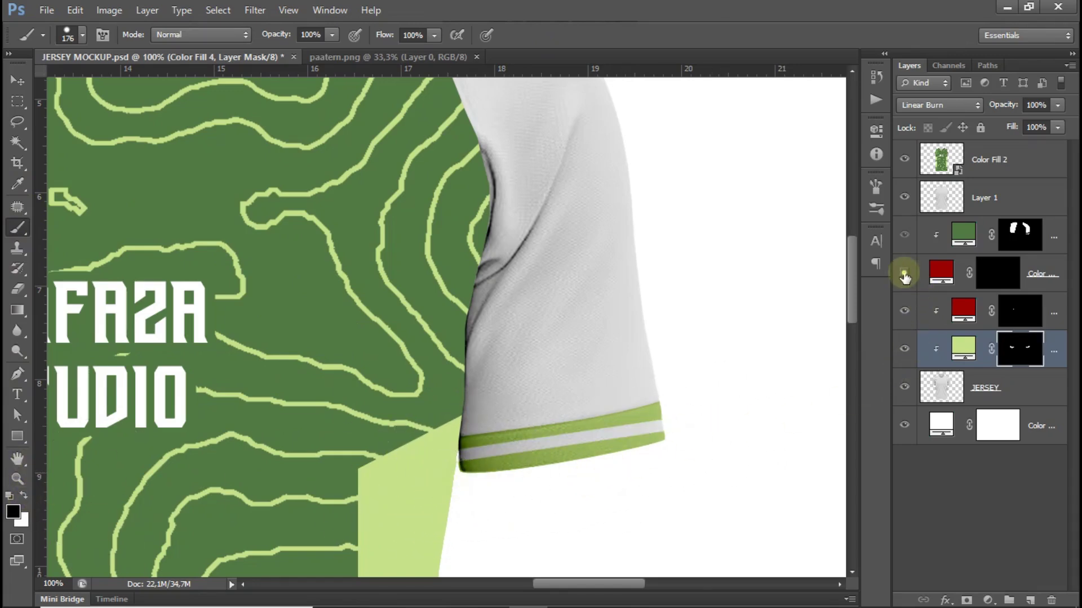
- Show the red stripe copy again and clip it to the jersey layer below
click(906, 274)
right_click(1056, 276)
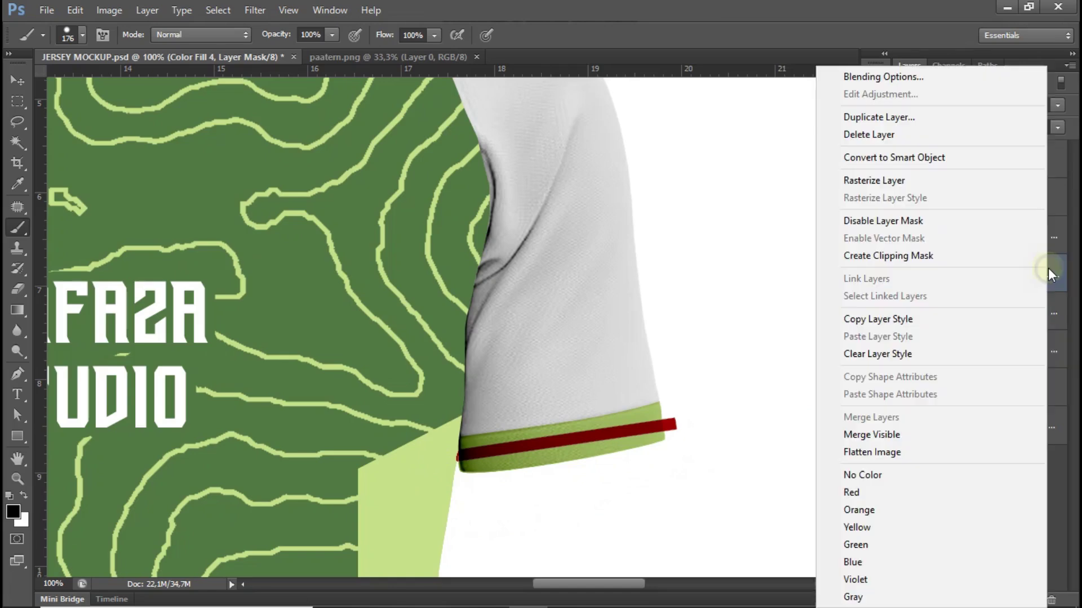
click(965, 257)
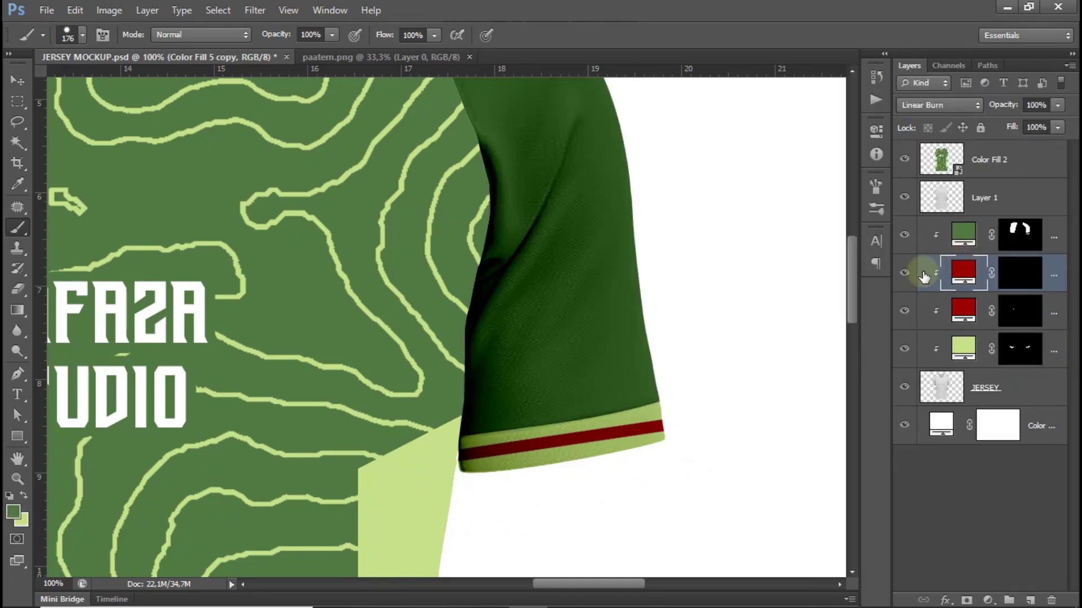
key(ctrl+minus)
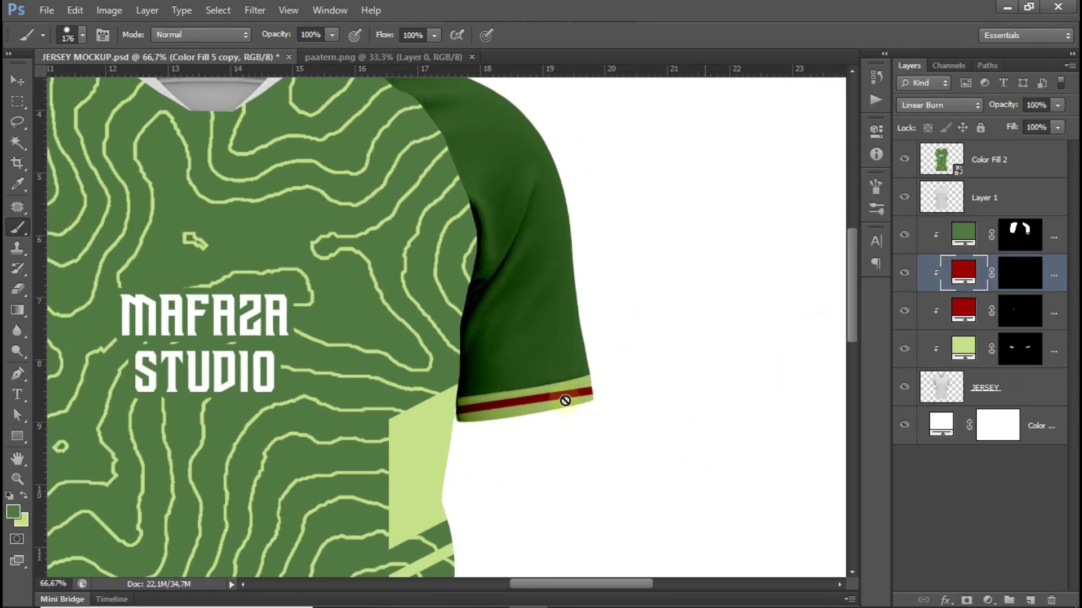
drag(385, 417, 535, 499)
scroll(589, 320, up, 2)
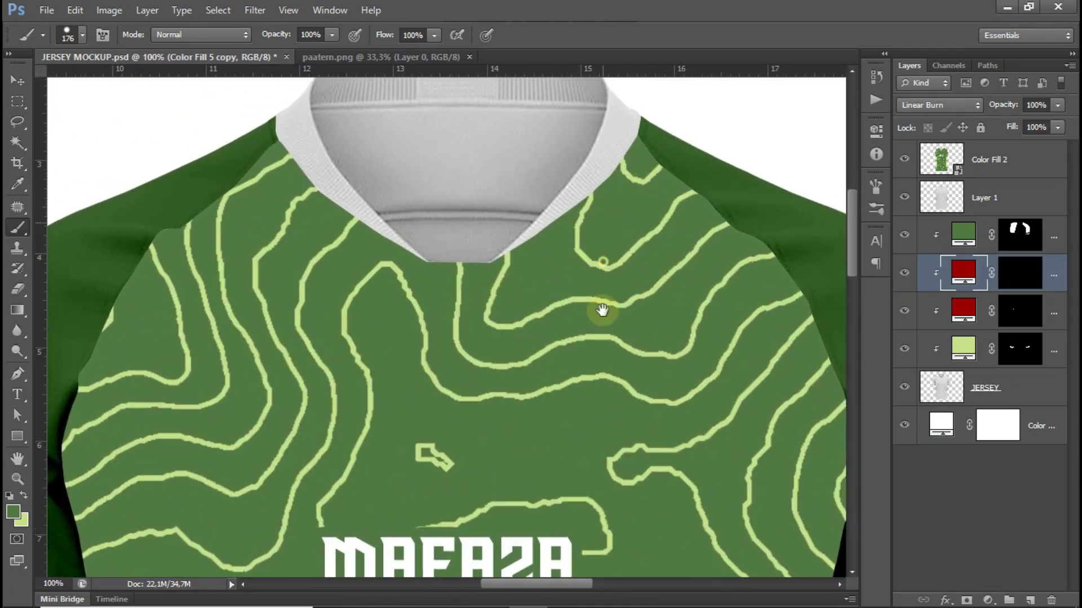
drag(602, 310, 609, 442)
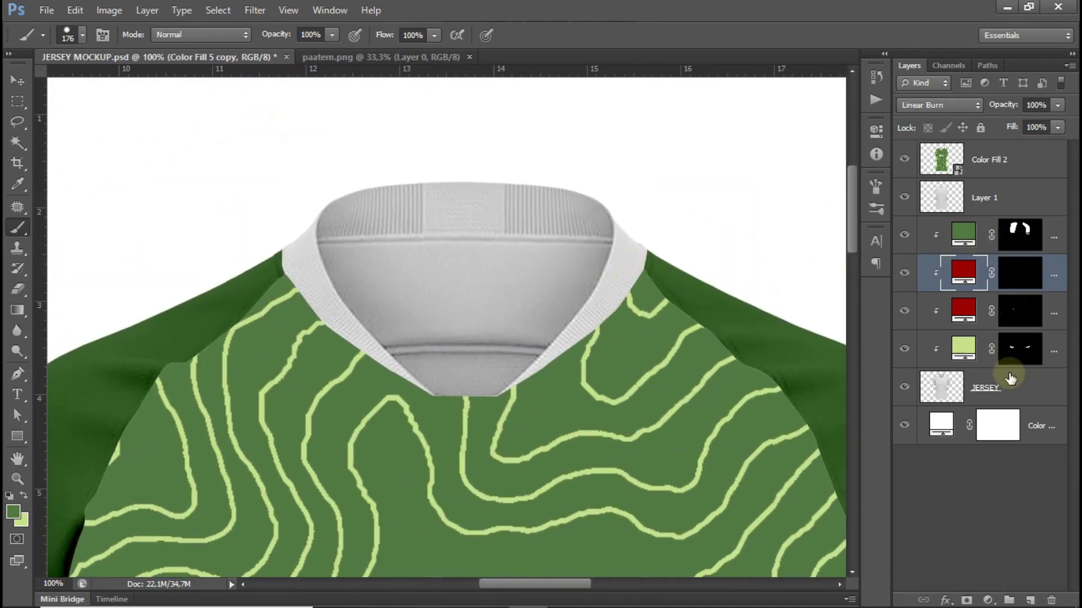
- On the JERSEY layer, begin a path at the collar's bottom and trace up its left side and top
click(1008, 379)
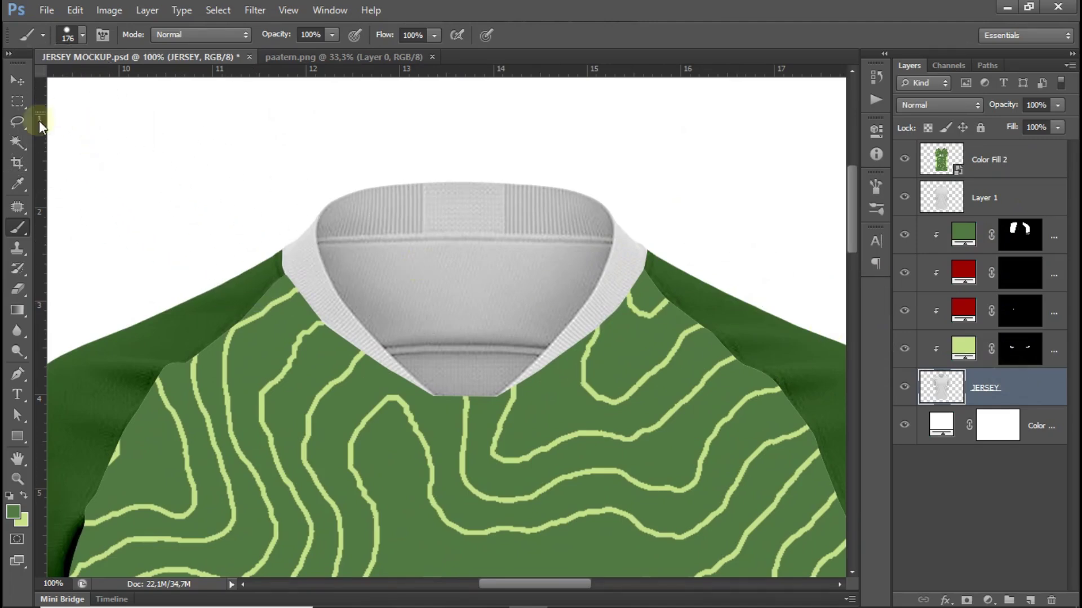
click(18, 373)
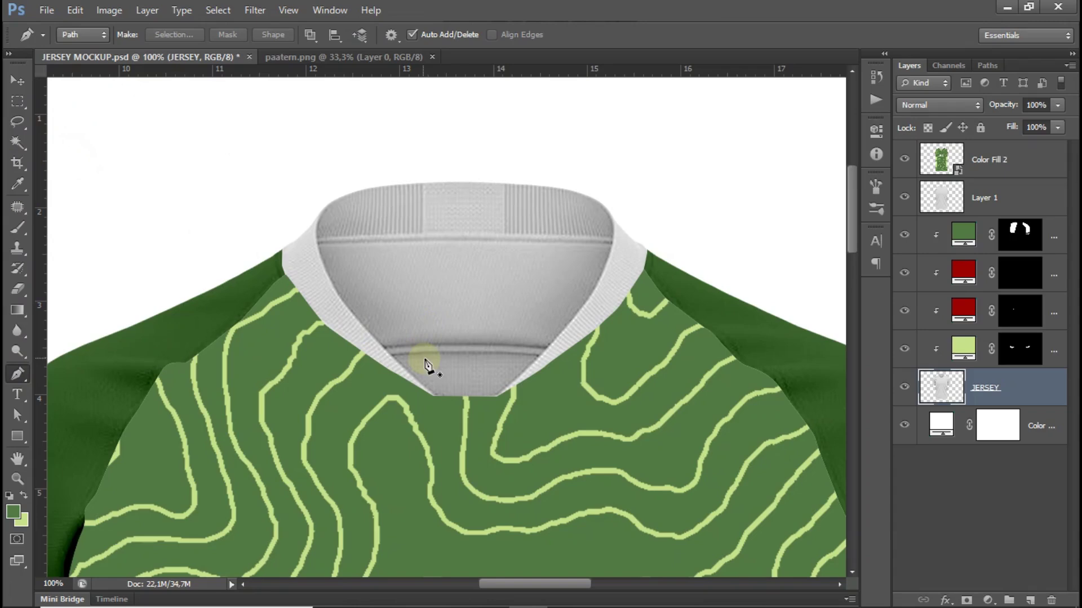
key(ctrl+plus)
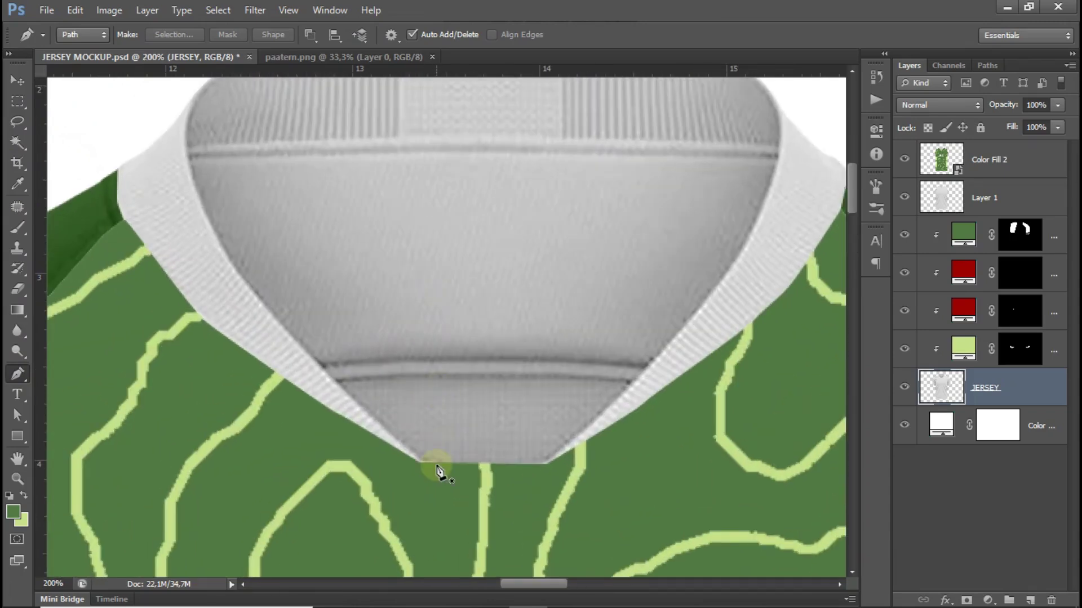
click(434, 471)
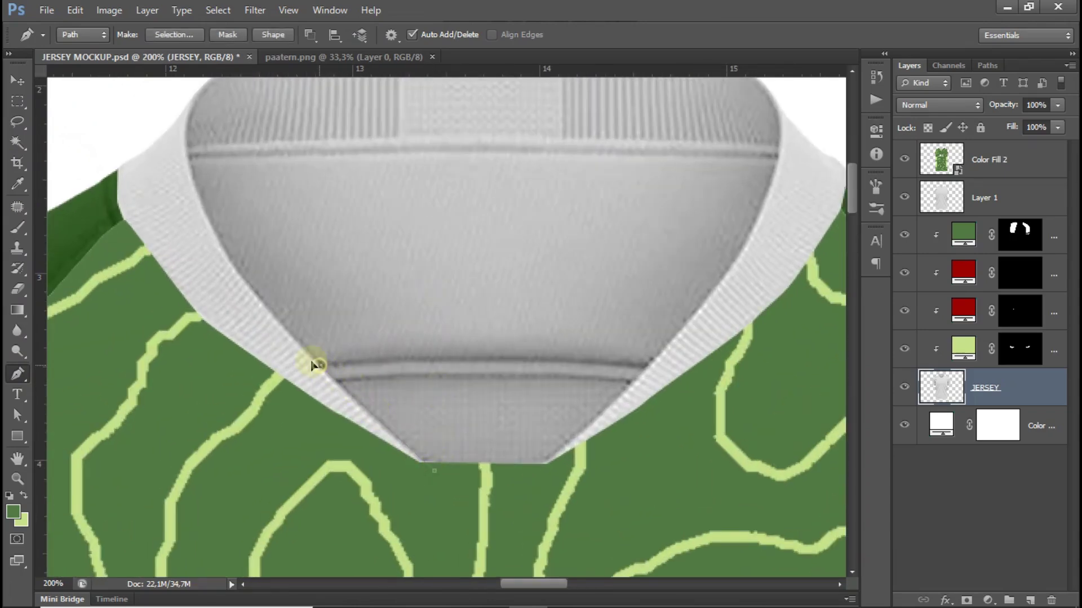
drag(281, 311, 365, 405)
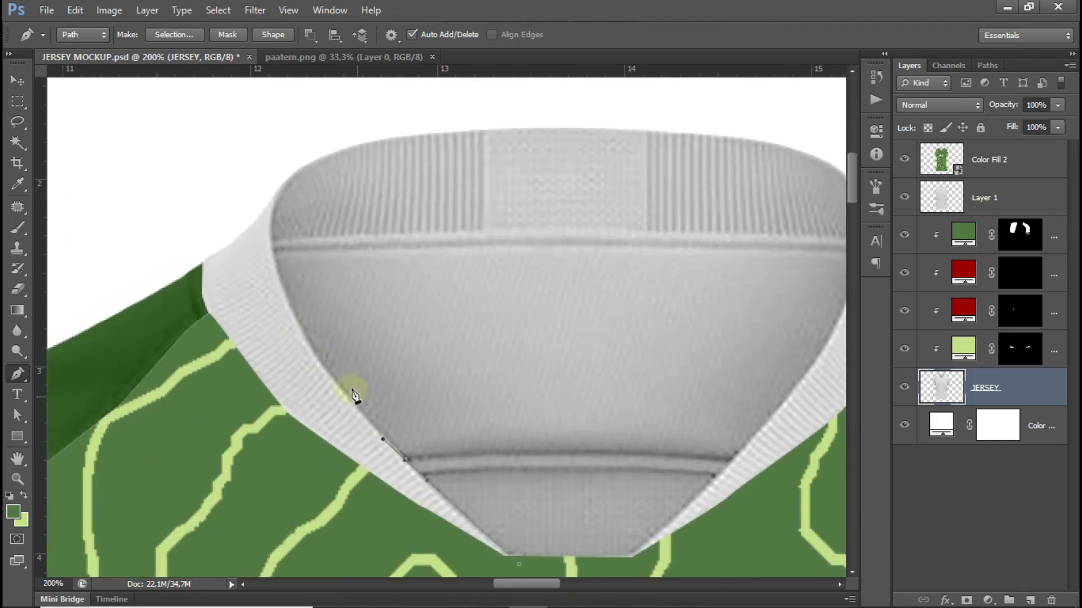
drag(319, 363, 290, 296)
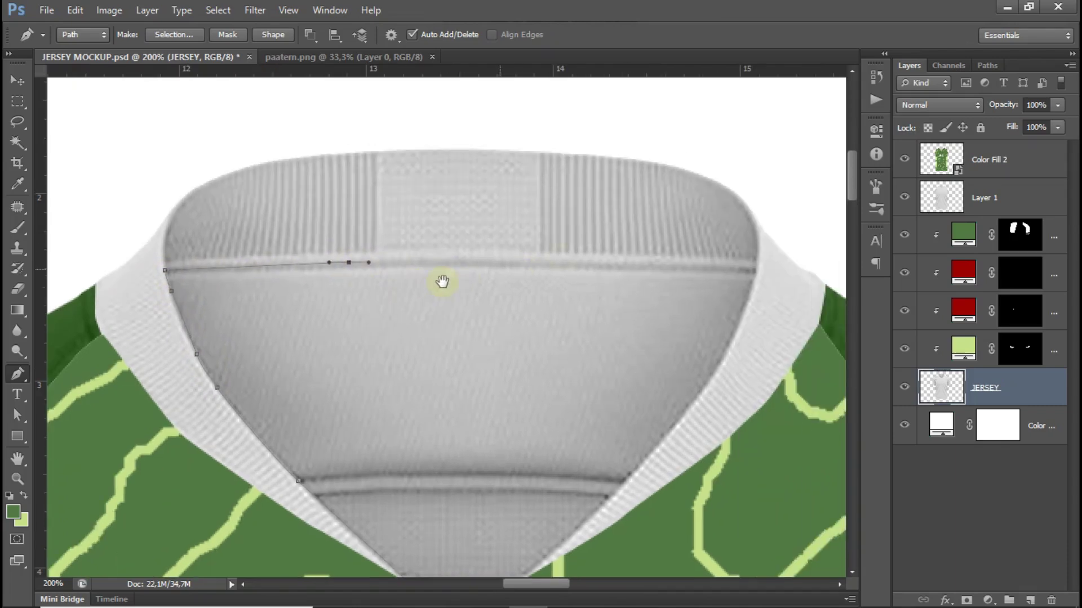
drag(535, 256, 458, 280)
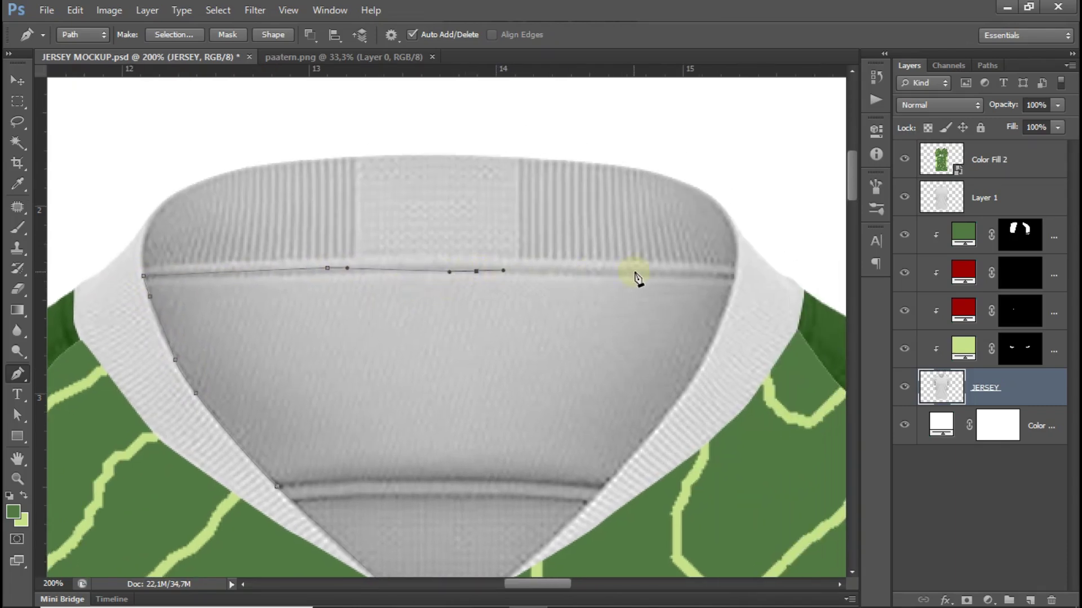
drag(639, 273, 736, 275)
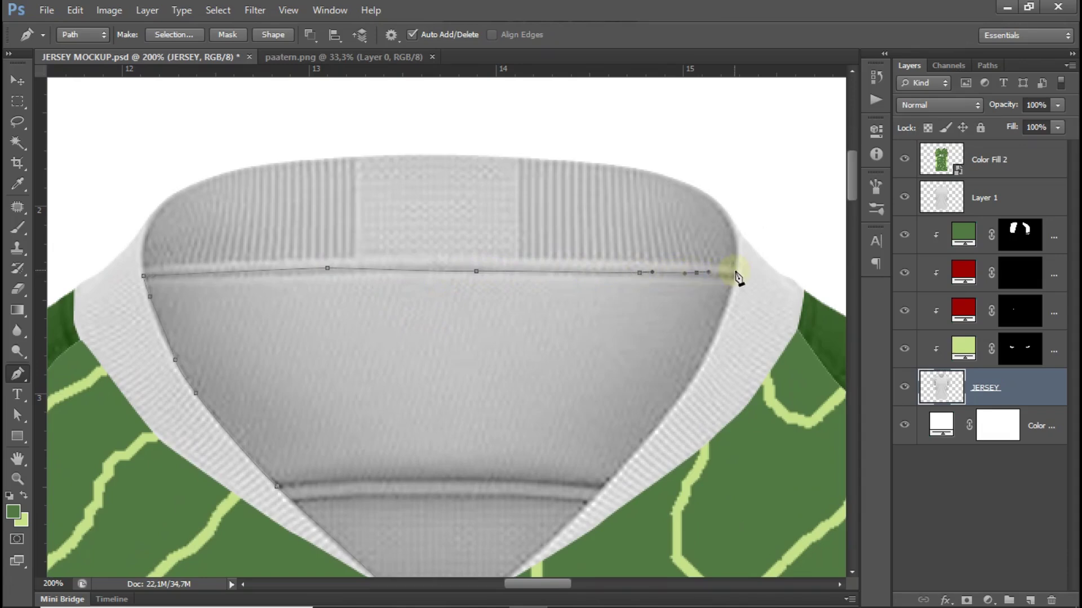
click(736, 276)
- Trace the collar outline down the right edge, below the neck opening and out to the right shoulder
mouse_move(700, 389)
mouse_down()
mouse_move(746, 321)
mouse_move(707, 354)
mouse_up()
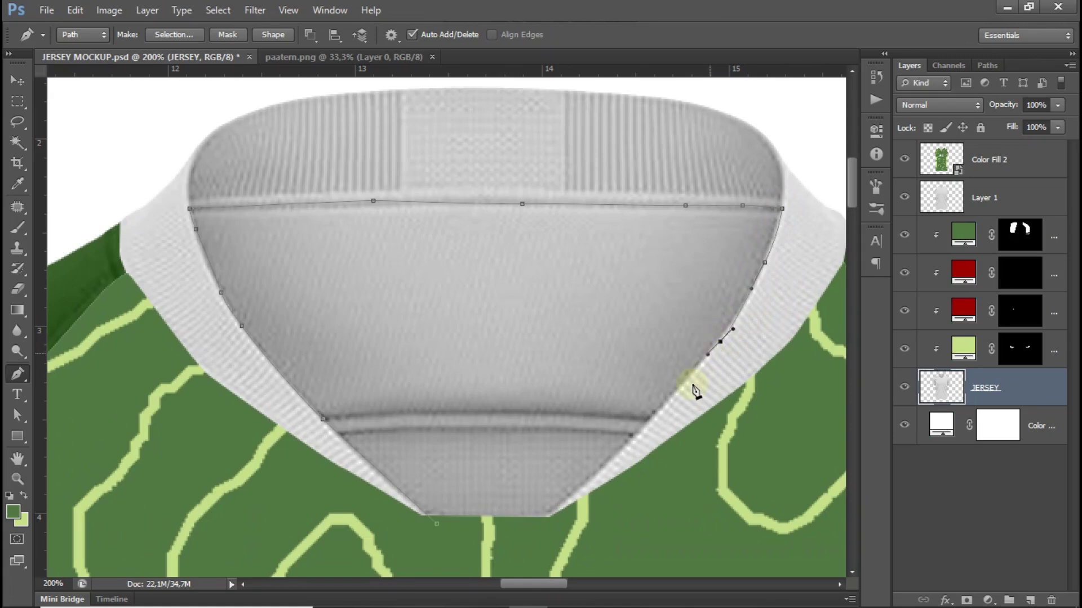
click(650, 420)
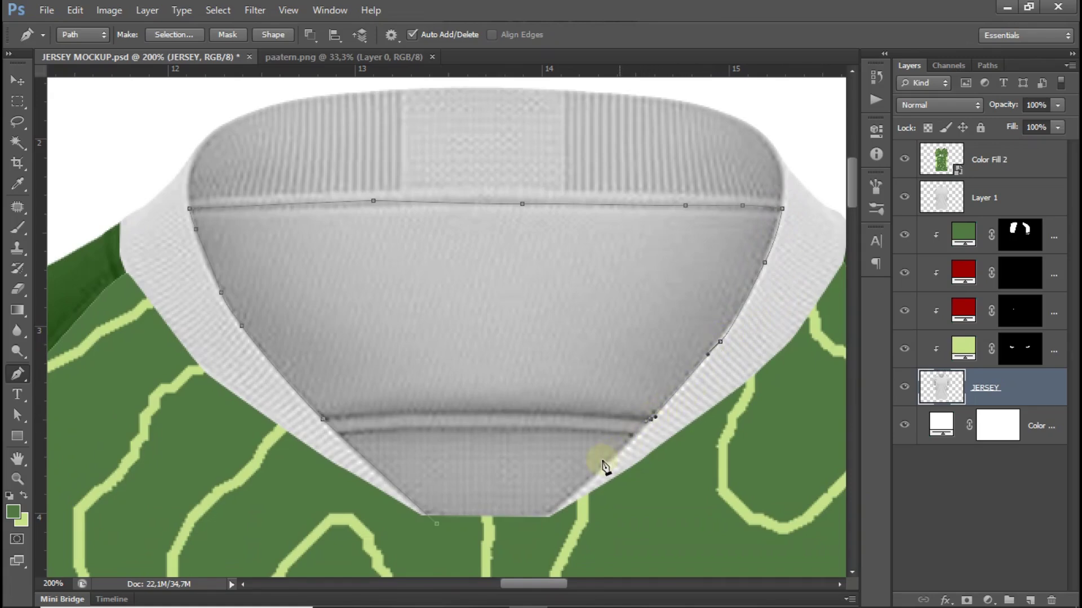
click(567, 499)
click(530, 527)
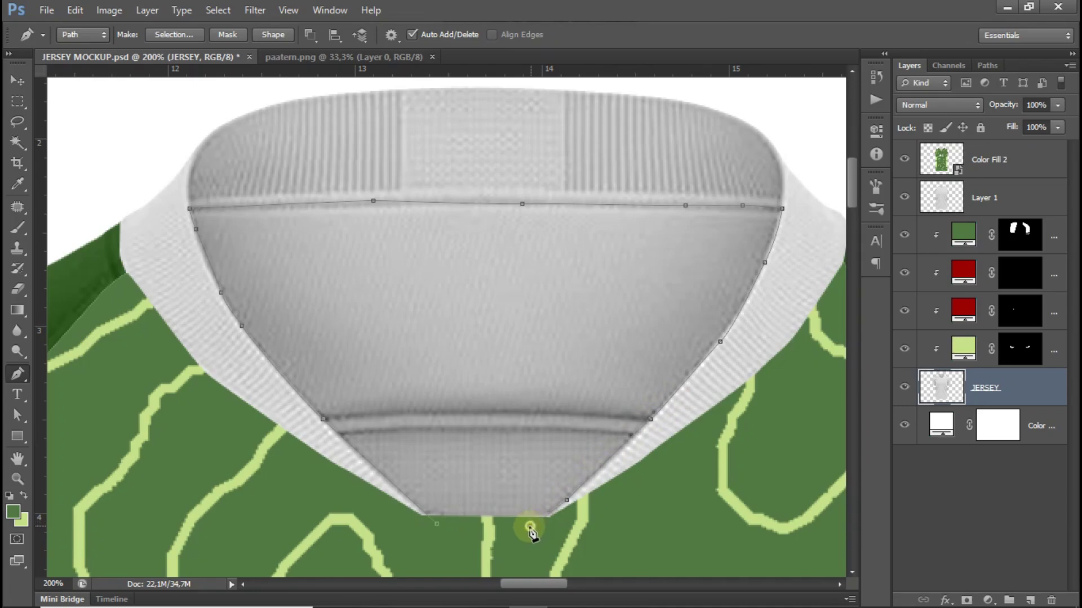
drag(573, 534, 579, 532)
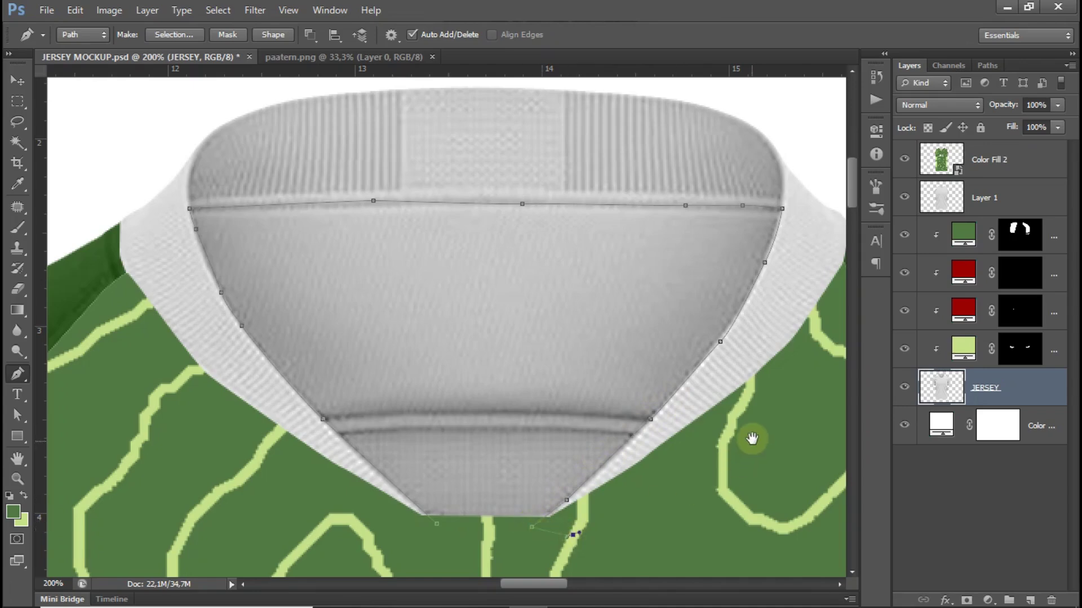
drag(732, 435, 599, 495)
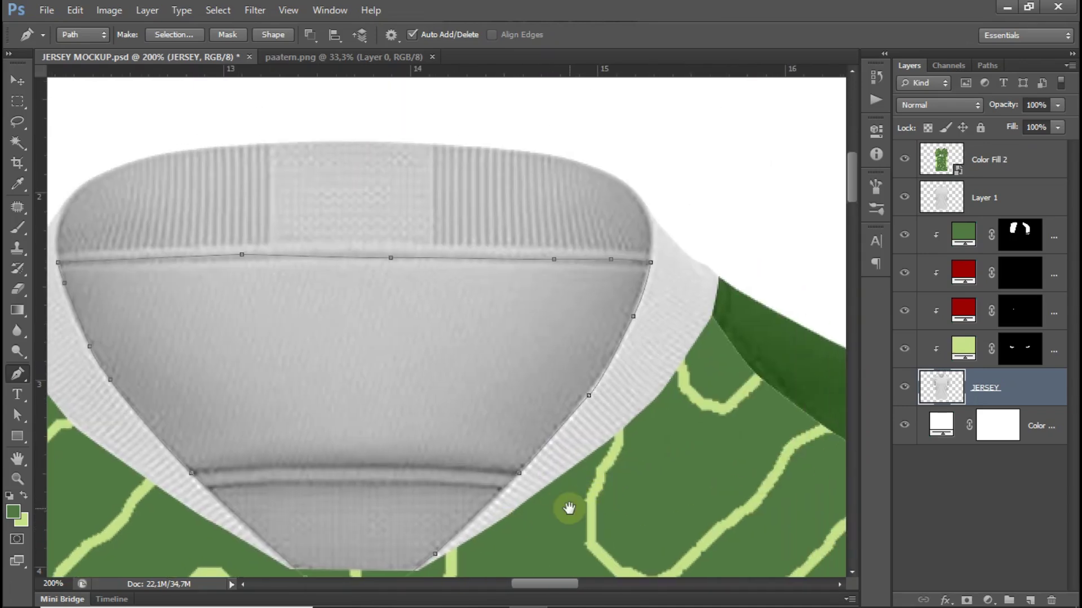
click(772, 308)
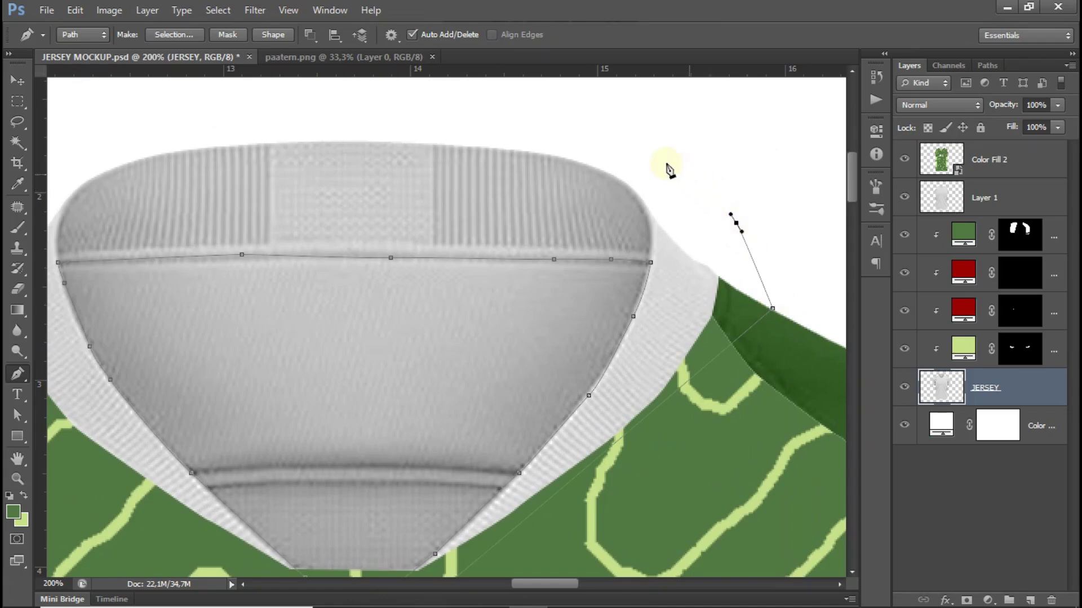
- Continue the outline above the collar and down the left side, closing it at the start point
mouse_move(518, 79)
mouse_down()
mouse_move(603, 188)
mouse_move(483, 174)
mouse_up()
click(370, 149)
click(222, 201)
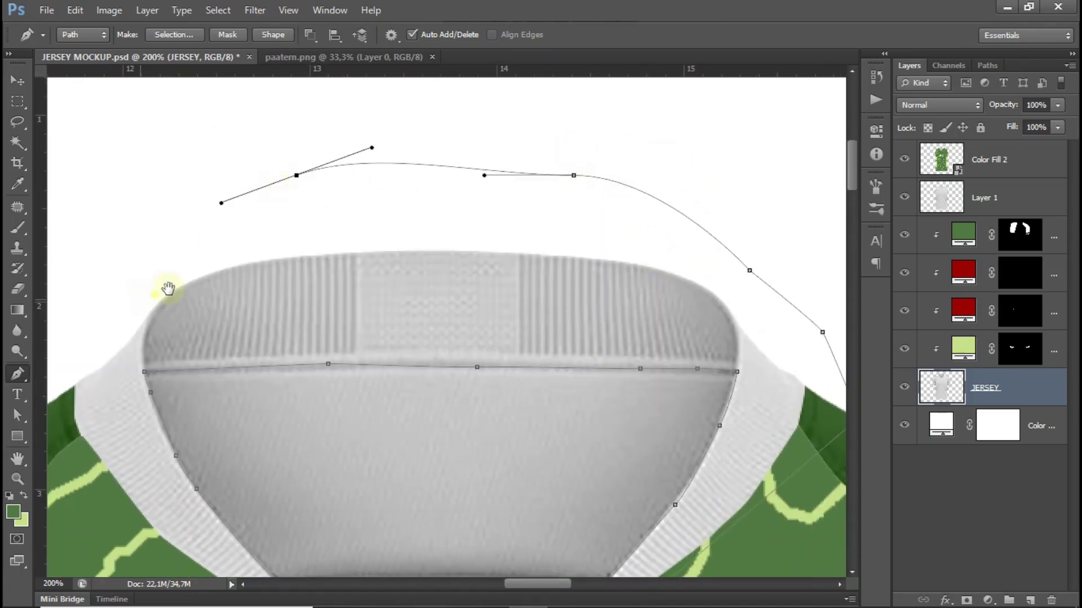
drag(169, 290, 376, 205)
drag(283, 290, 285, 331)
drag(312, 381, 320, 393)
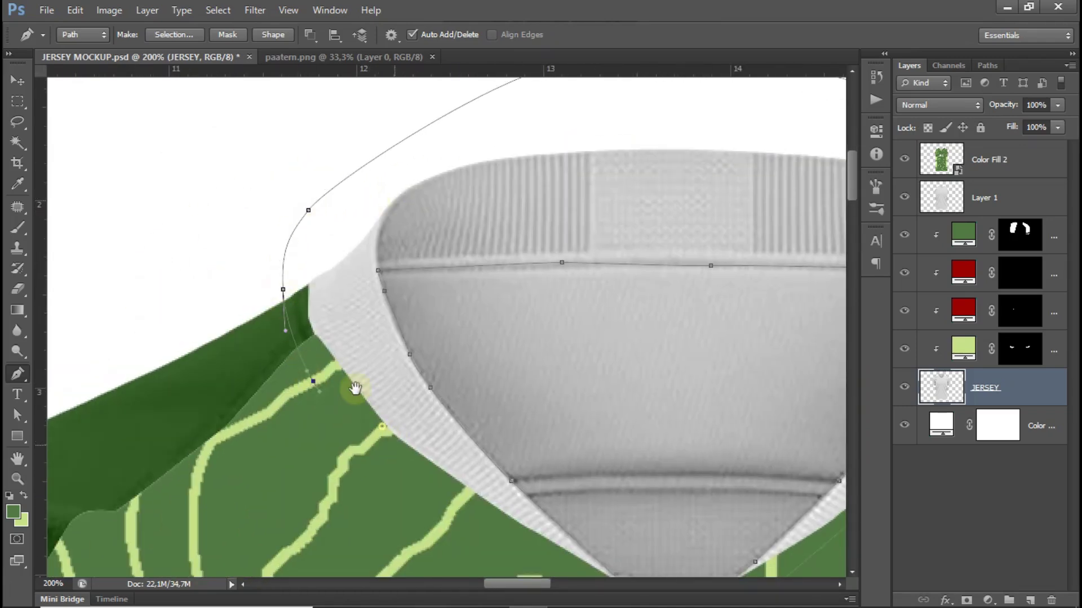
drag(416, 480, 332, 341)
drag(358, 386, 488, 435)
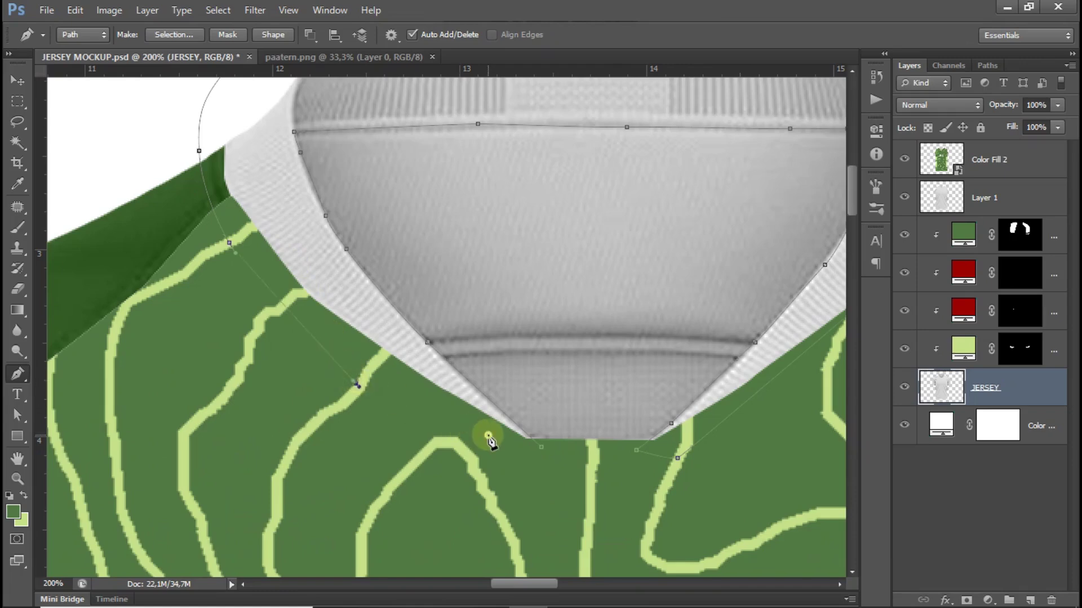
click(541, 451)
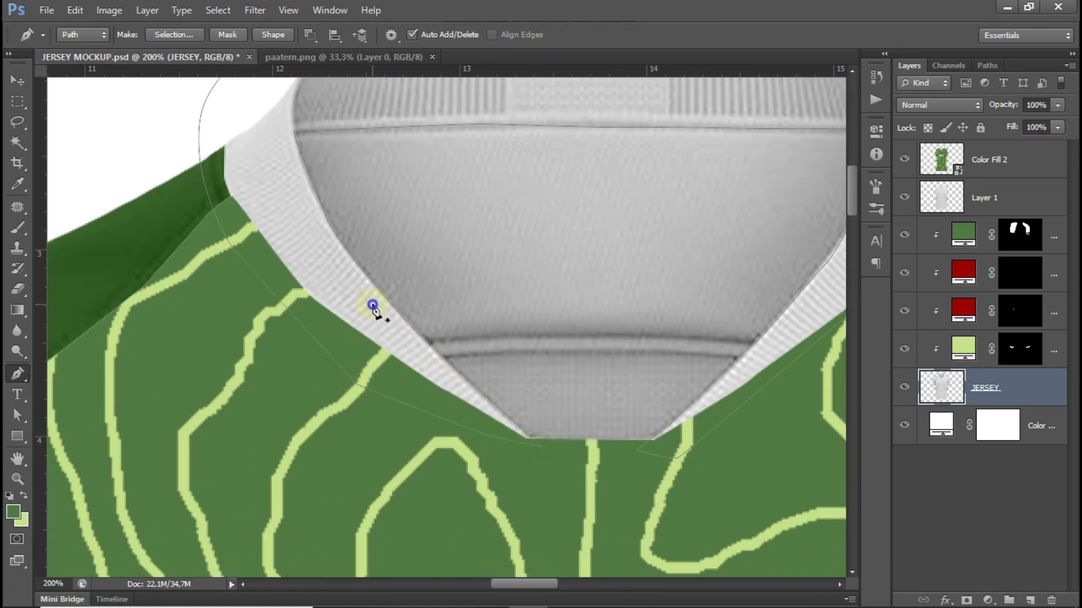
- Convert the closed collar path into a selection and zoom out
right_click(358, 286)
click(451, 358)
click(623, 168)
key(ctrl+minus)
drag(623, 176, 580, 253)
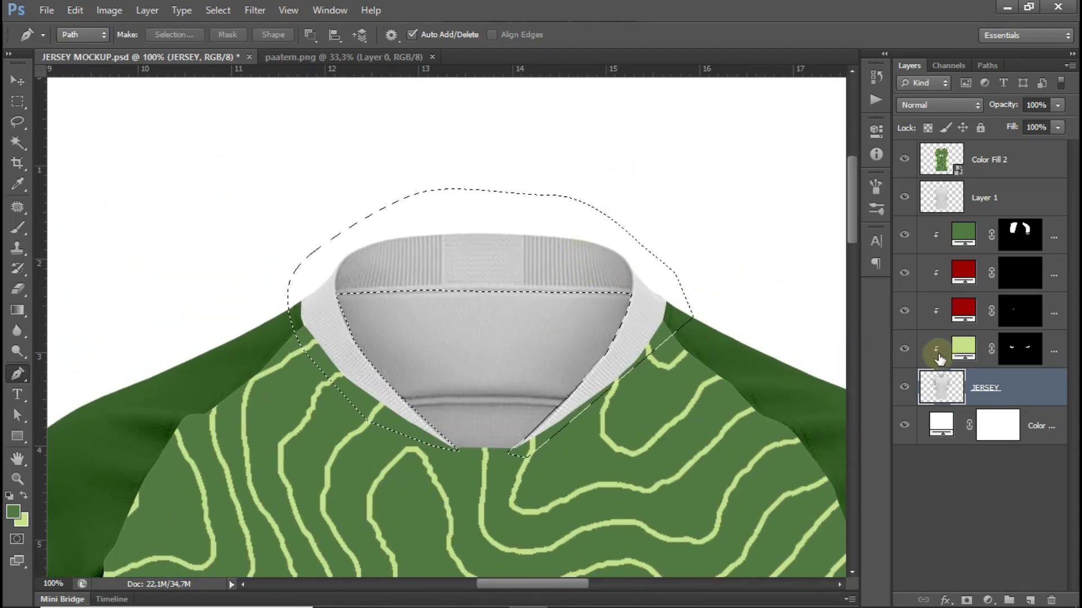
- Paint white into the light-green fill's mask, inverting the selection, to turn the collar pale green
click(1032, 355)
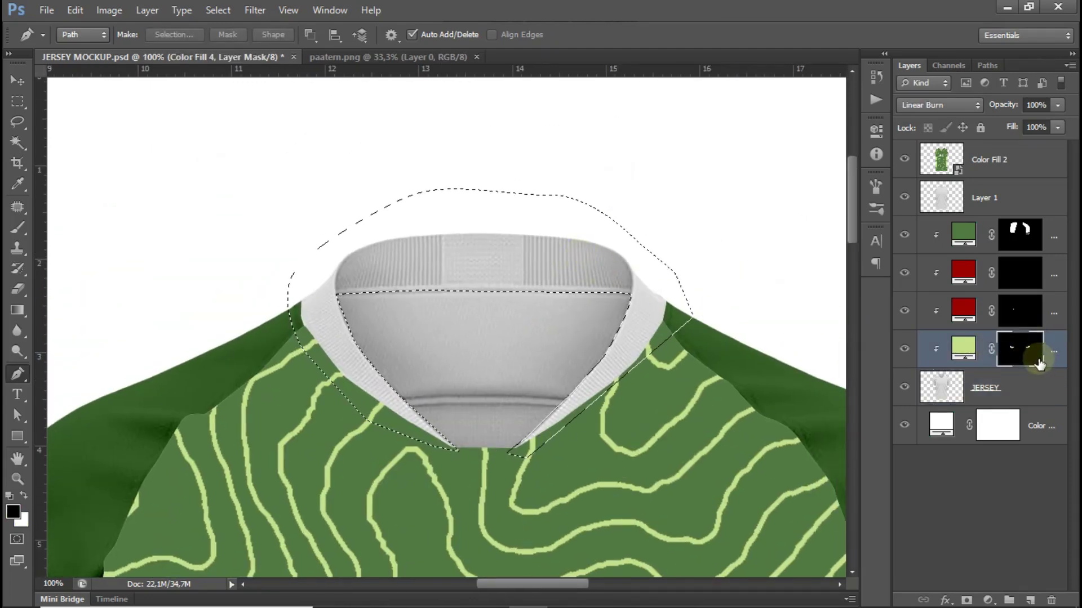
click(17, 228)
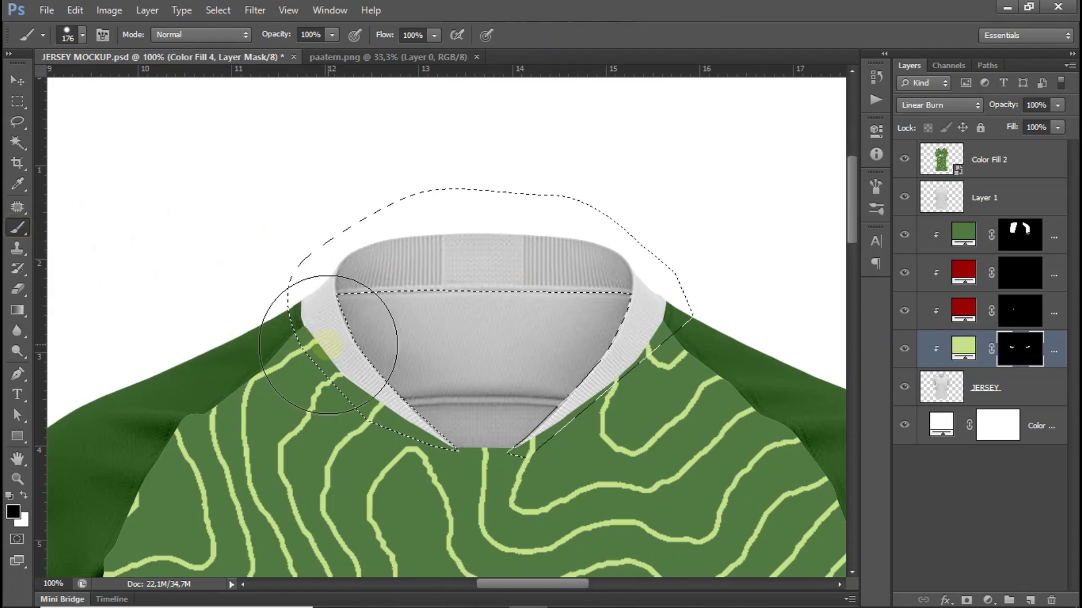
click(23, 495)
drag(406, 411, 373, 366)
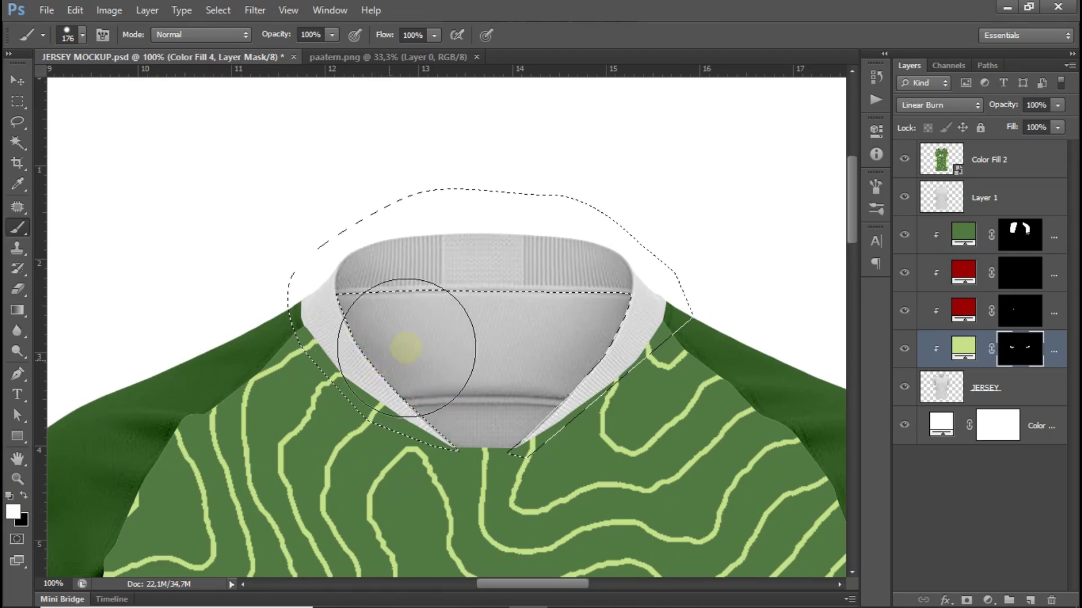
click(218, 12)
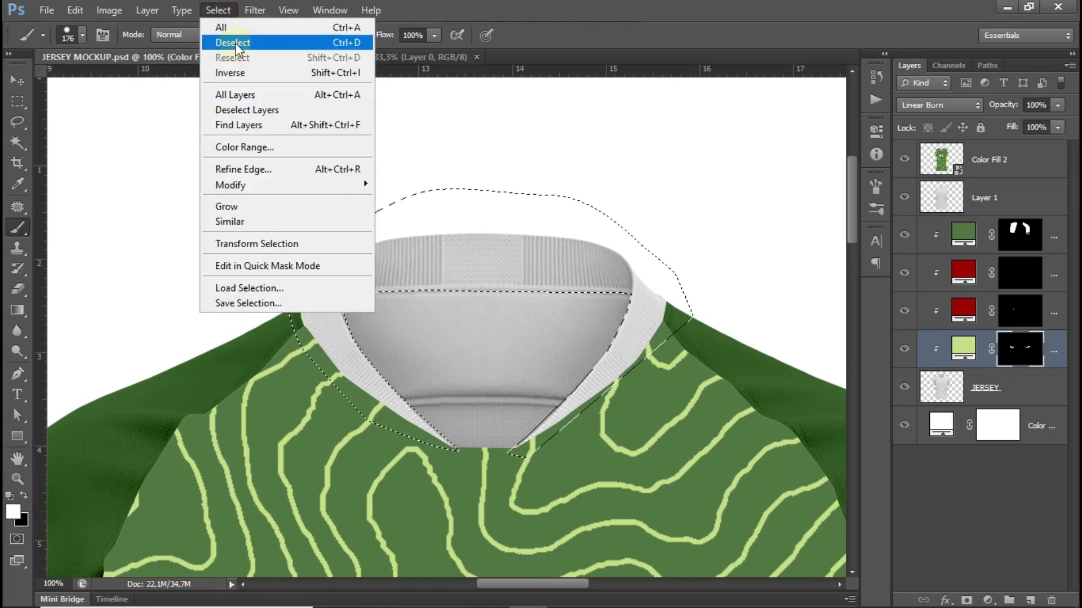
click(341, 76)
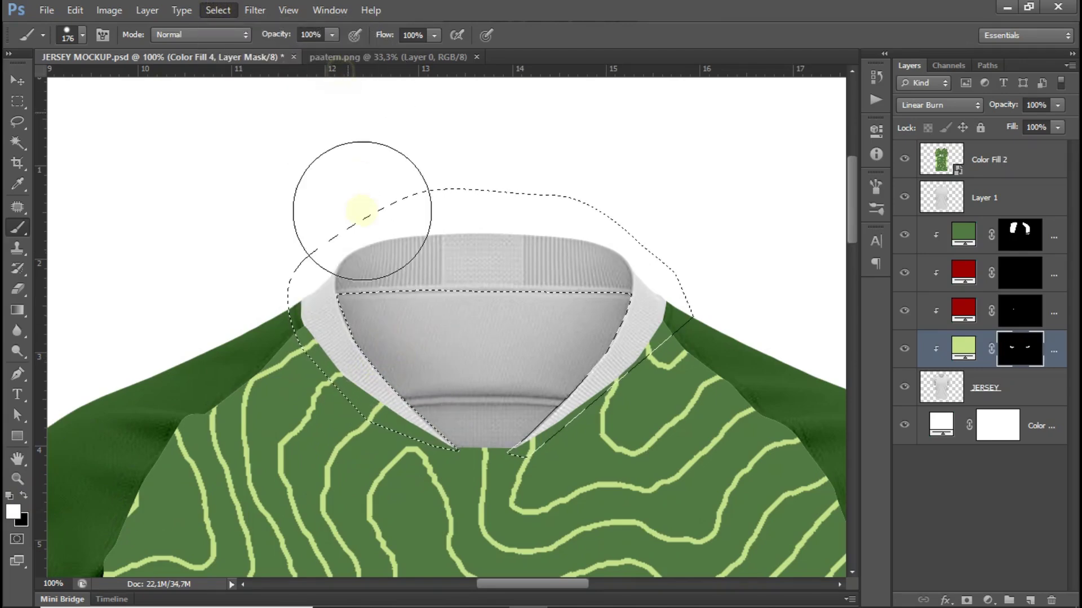
mouse_move(350, 206)
mouse_down()
mouse_move(338, 386)
mouse_move(290, 254)
mouse_move(430, 259)
mouse_move(628, 229)
mouse_move(603, 363)
mouse_move(495, 423)
mouse_up()
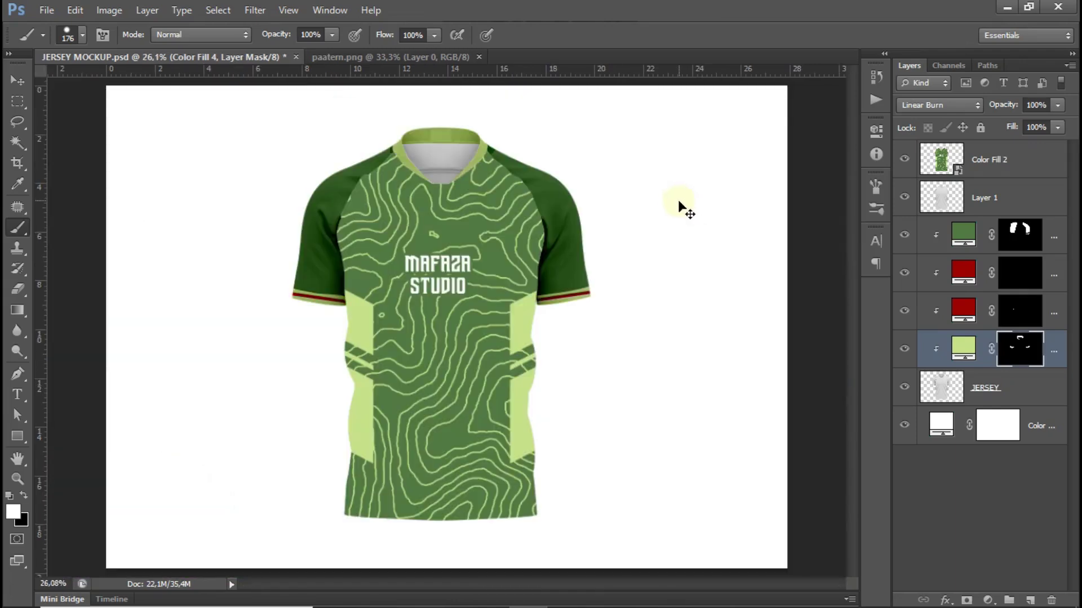
- Switch the Color Fill 2 layer's blend mode to Linear Burn to darken the green
click(986, 170)
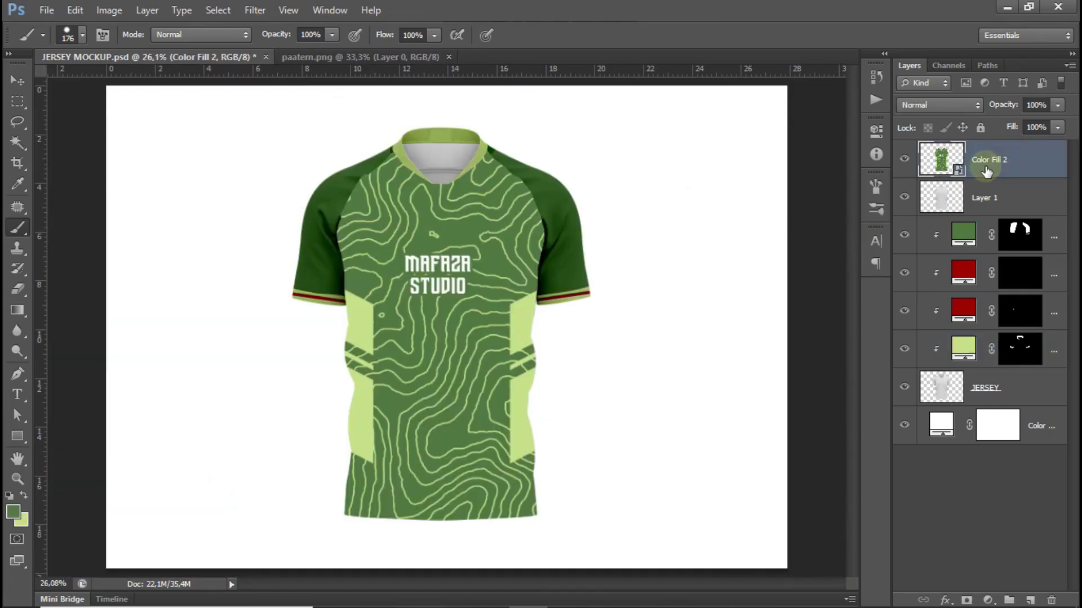
click(959, 105)
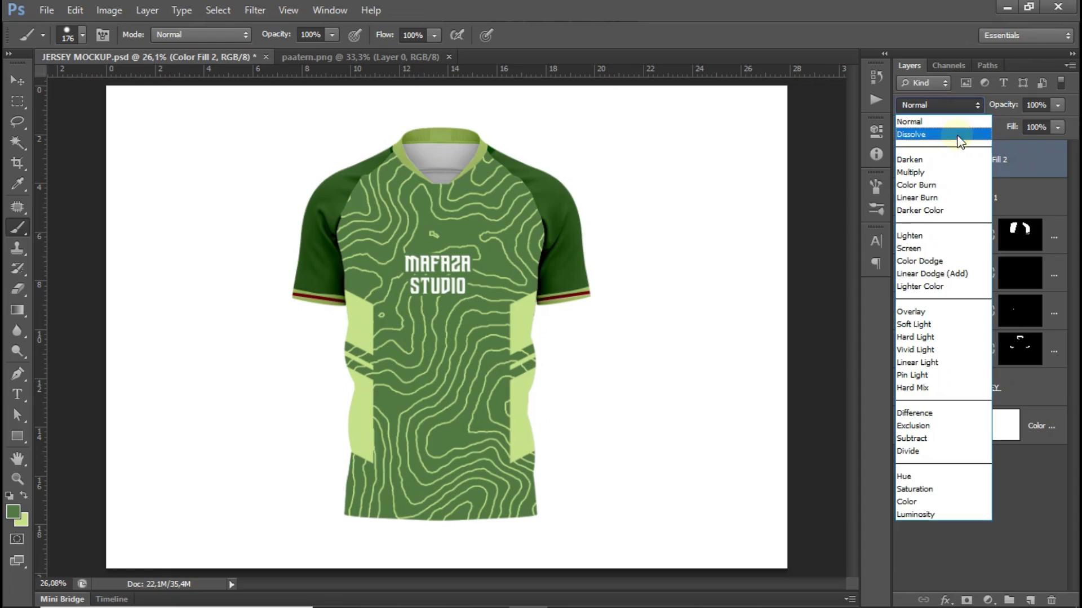
click(935, 198)
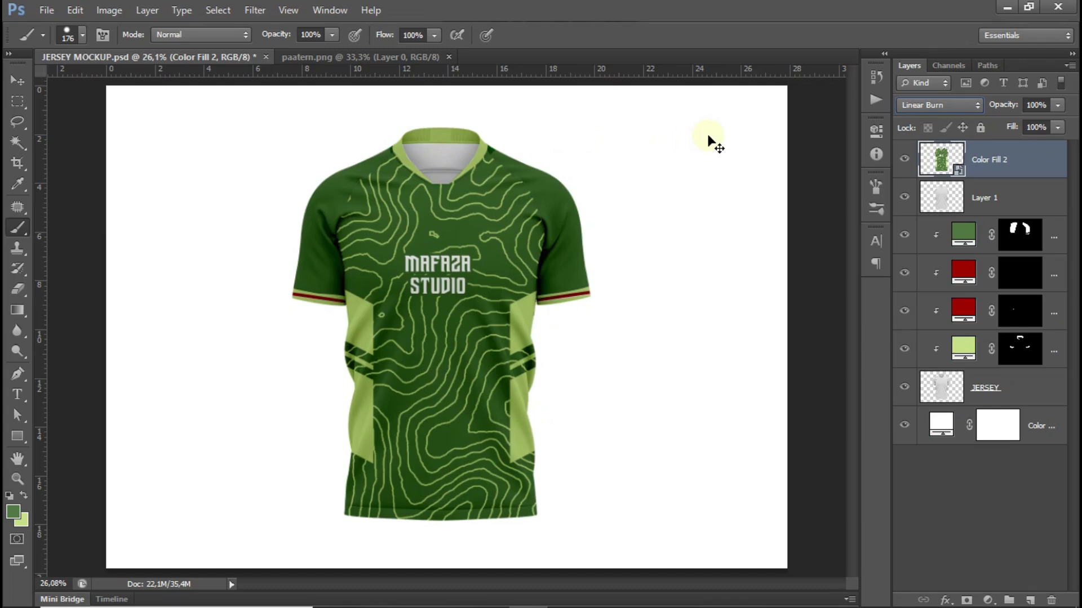
click(1070, 65)
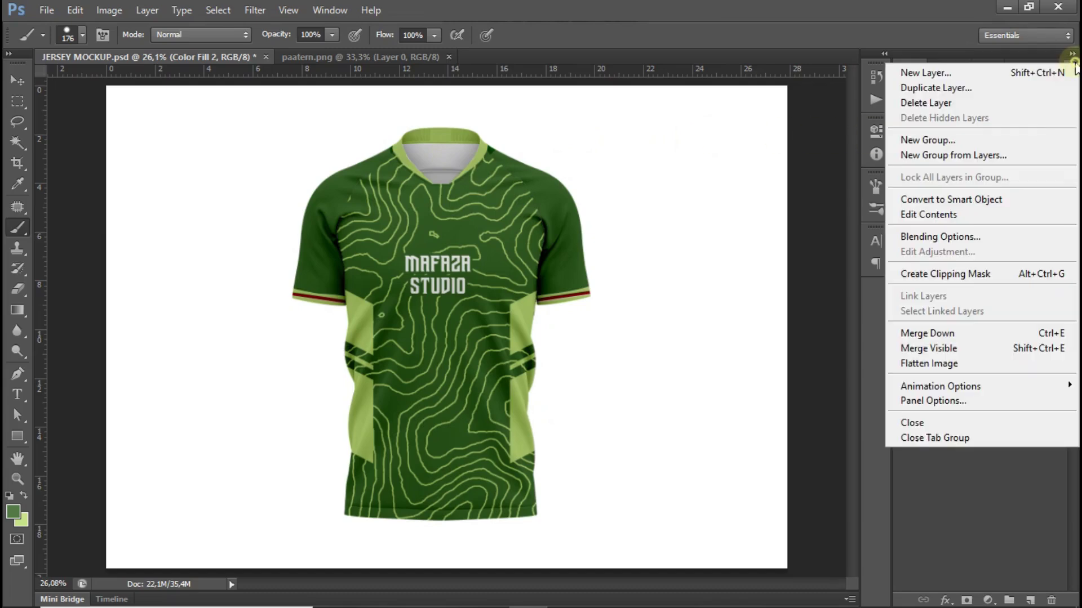
- Flatten JERSEY MOCKUP.psd into one Background layer and fit the whole jersey in the window
click(975, 365)
key(ctrl+plus)
key(ctrl+plus)
key(ctrl+plus)
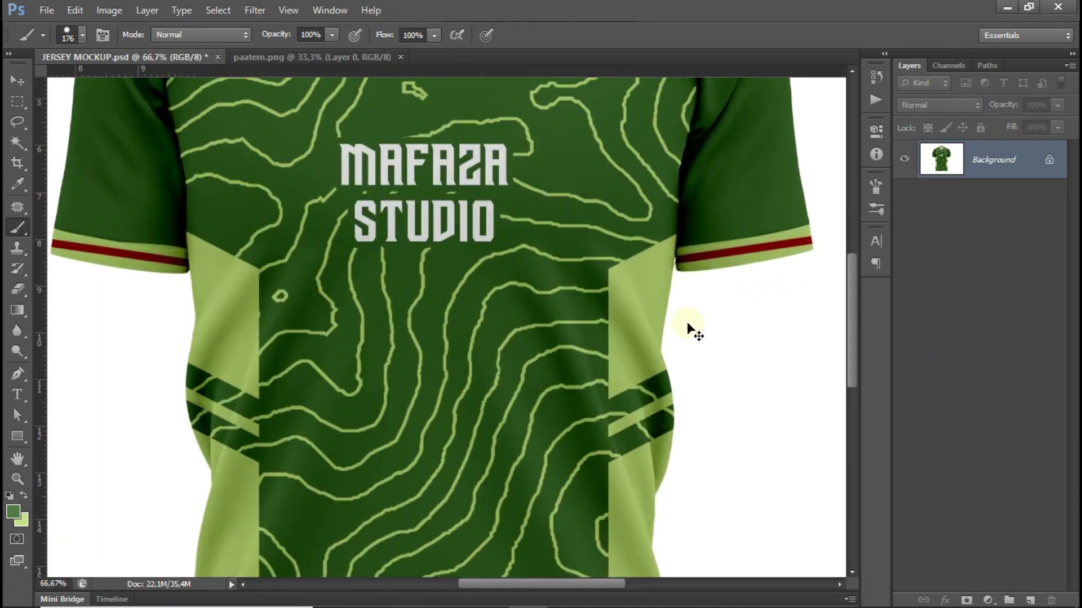
key(ctrl+minus)
key(ctrl+minus)
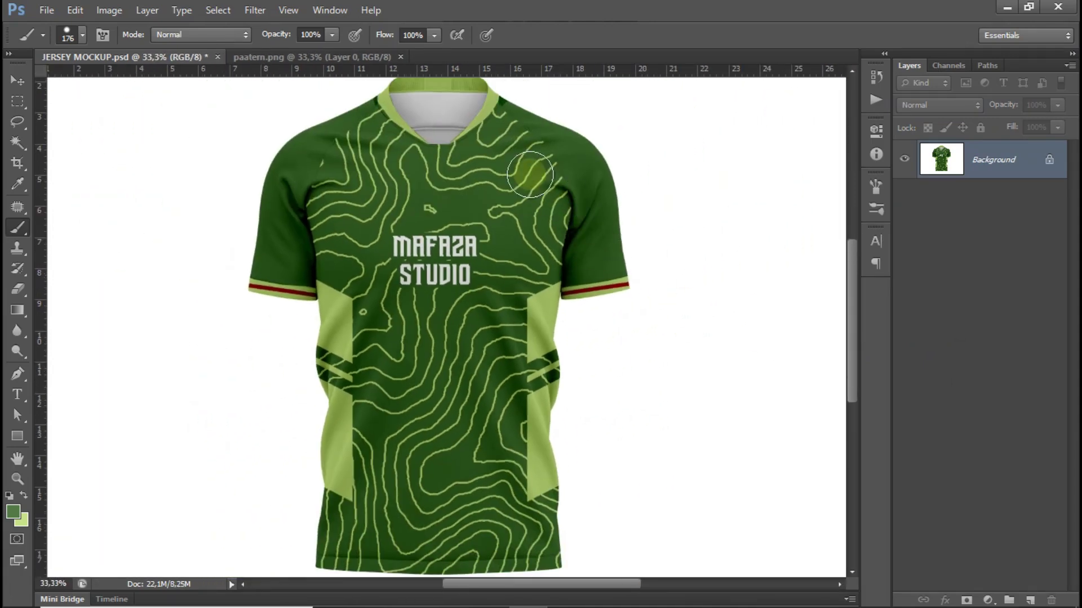
drag(530, 174, 557, 259)
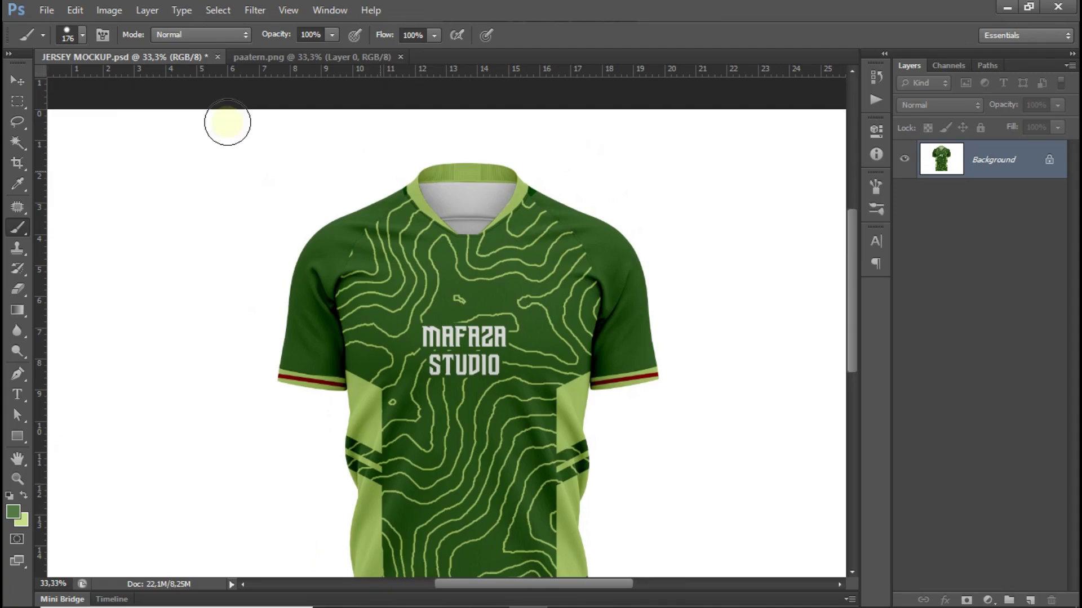
click(17, 81)
key(ctrl+0)
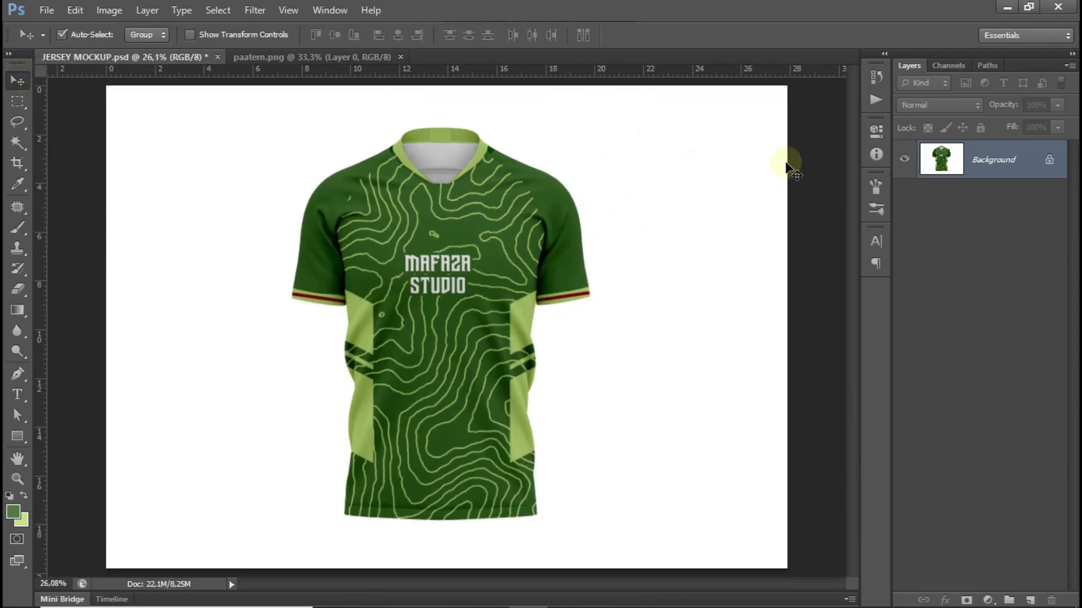